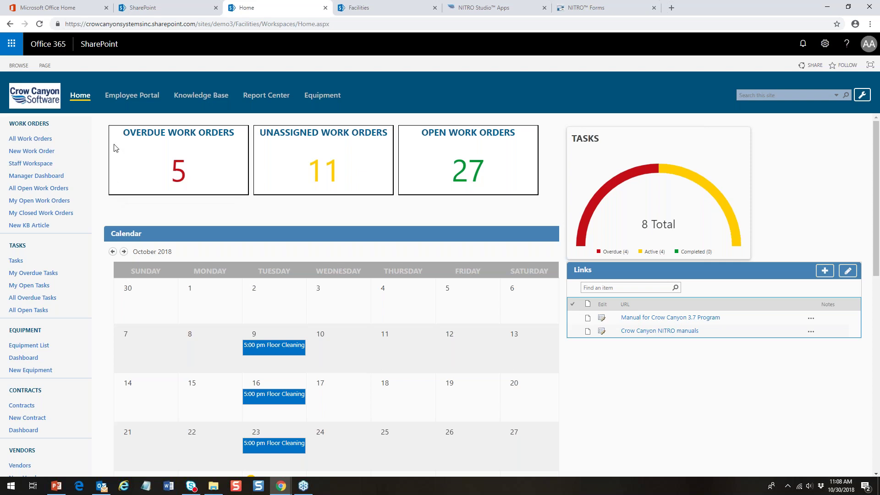
Review the Facilities employee portal's background image, header and portal form settings, and return to the portal home page.
{"action": "left_click", "coordinate": [371, 10]}
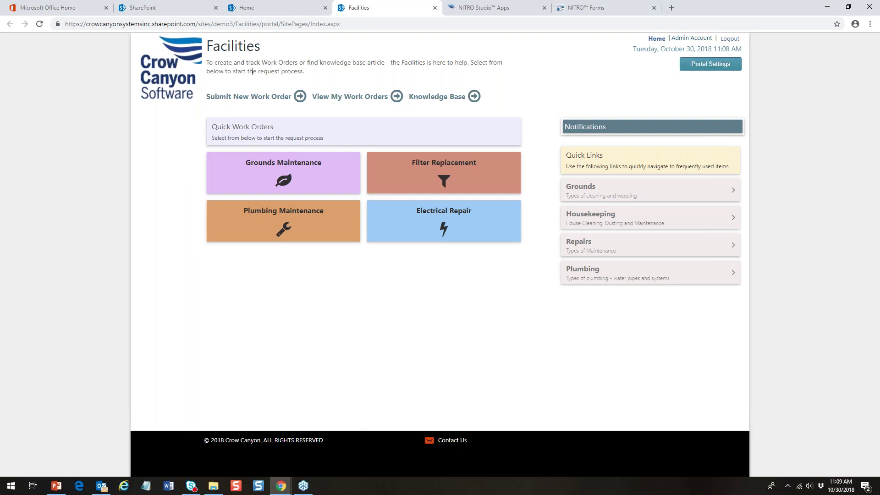
{"action": "key", "text": "Tab"}
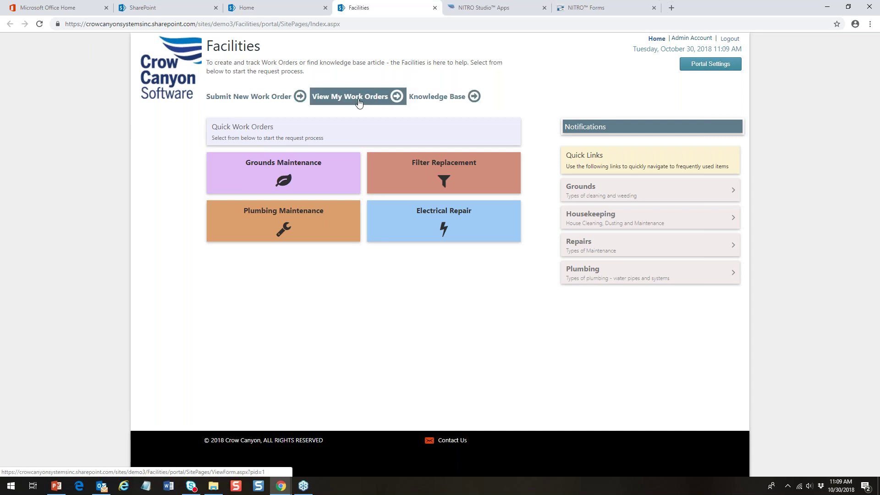
{"action": "left_click", "coordinate": [432, 104]}
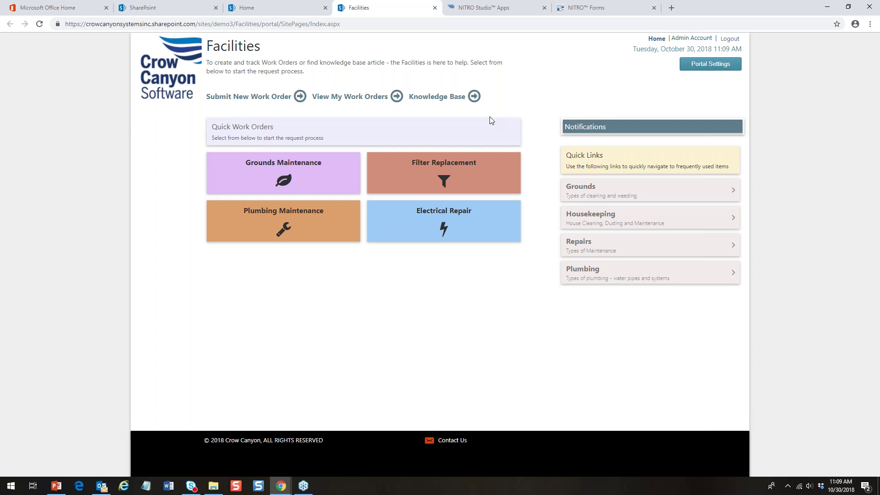
{"action": "left_click", "coordinate": [706, 66]}
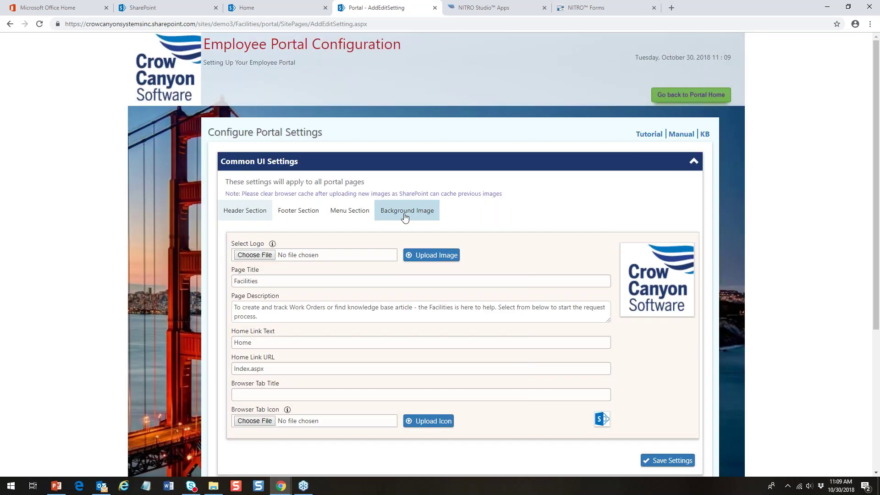
{"action": "left_click", "coordinate": [405, 215]}
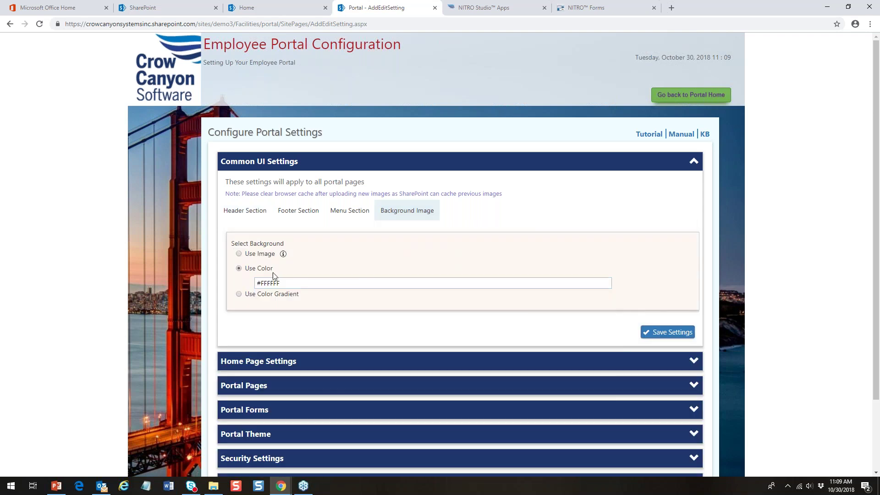
{"action": "left_click", "coordinate": [257, 217]}
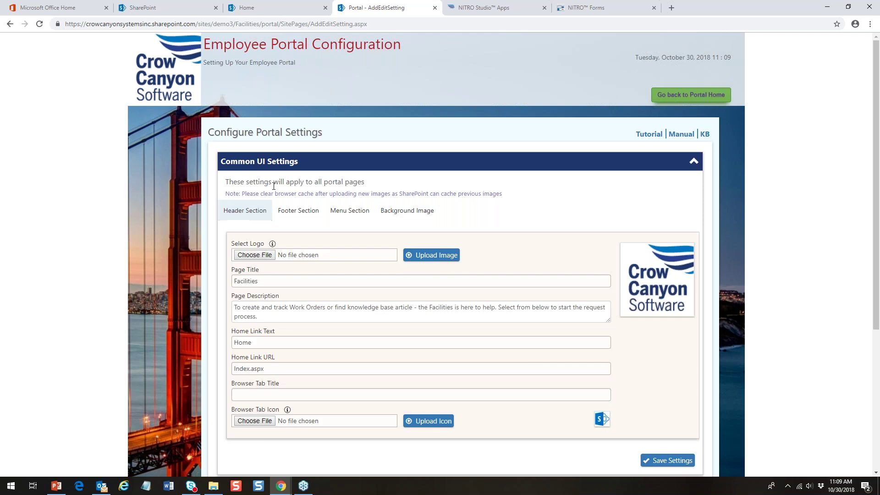
{"action": "left_click", "coordinate": [692, 164]}
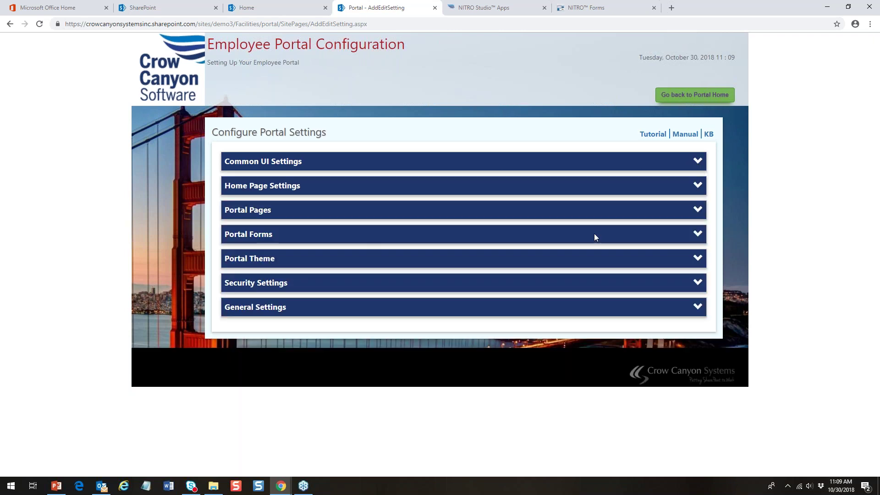
{"action": "left_click", "coordinate": [694, 234]}
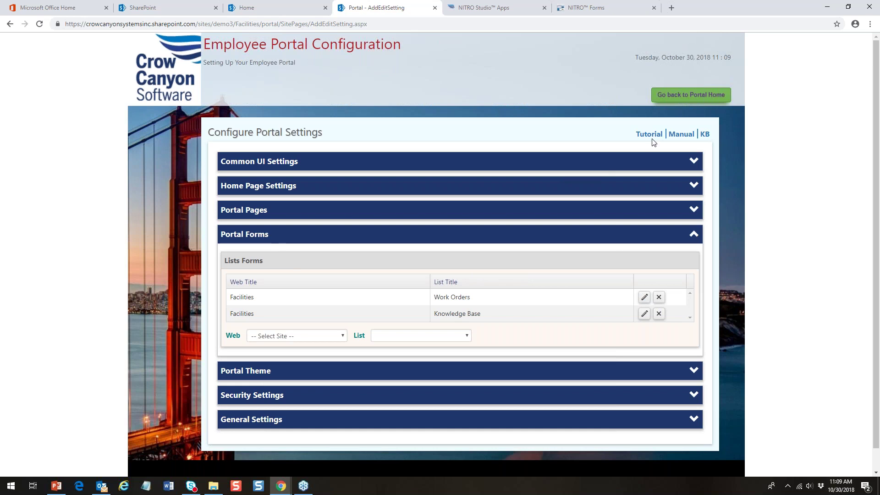
{"action": "left_click", "coordinate": [681, 97]}
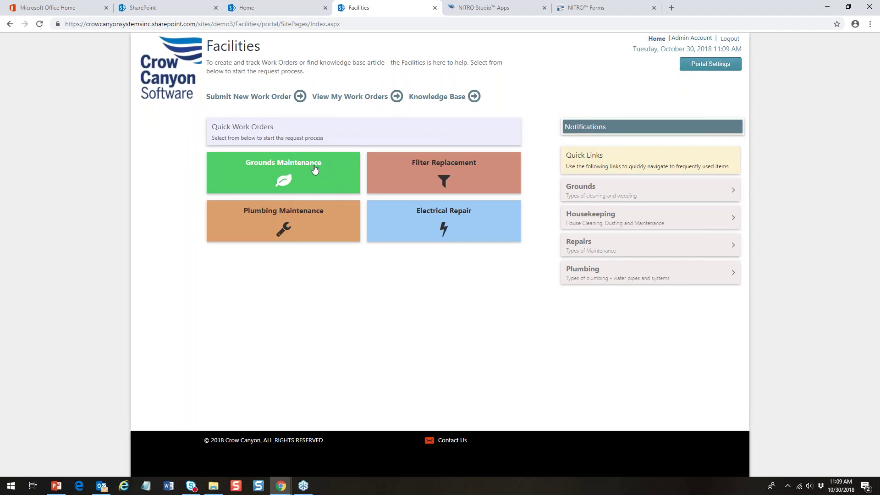
Open a new work order request in the portal and expand its Work Order Details and Work Order Description sections.
{"action": "left_click", "coordinate": [264, 98]}
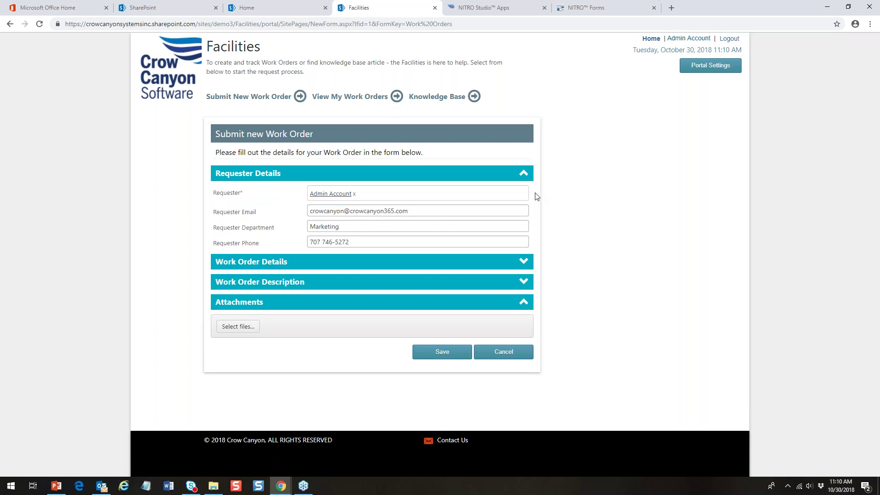
{"action": "left_click", "coordinate": [527, 264]}
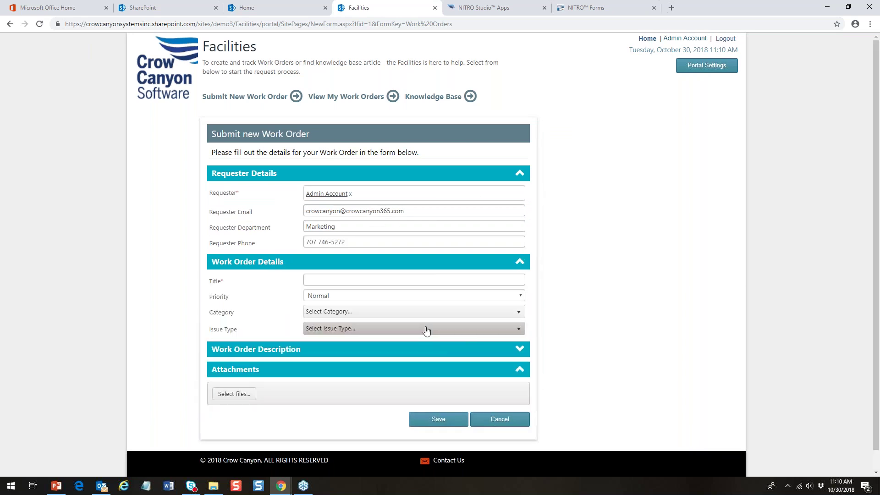
{"action": "left_click", "coordinate": [521, 355]}
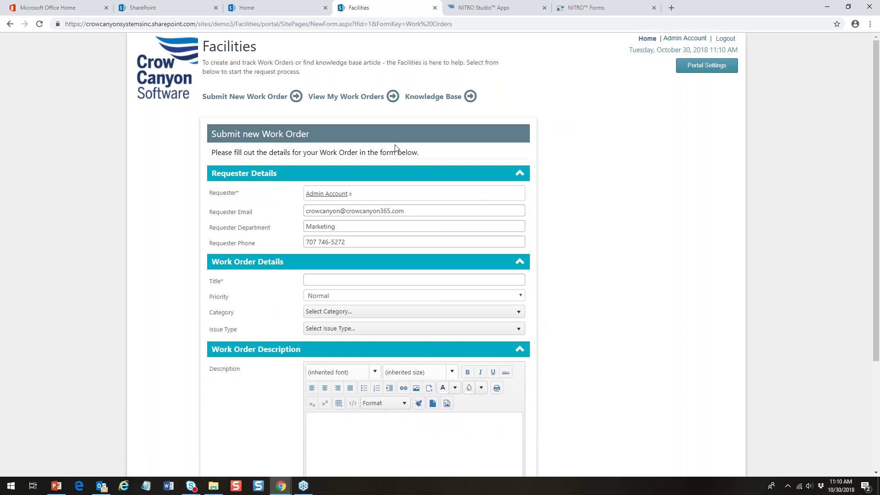
Open the submitted work orders page in the portal and check which work order views are available.
{"action": "left_click", "coordinate": [360, 103]}
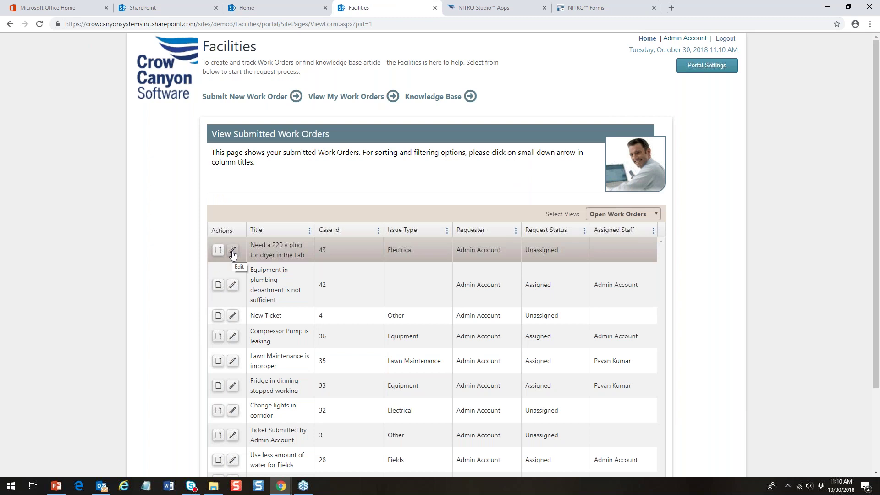
{"action": "left_click", "coordinate": [656, 214]}
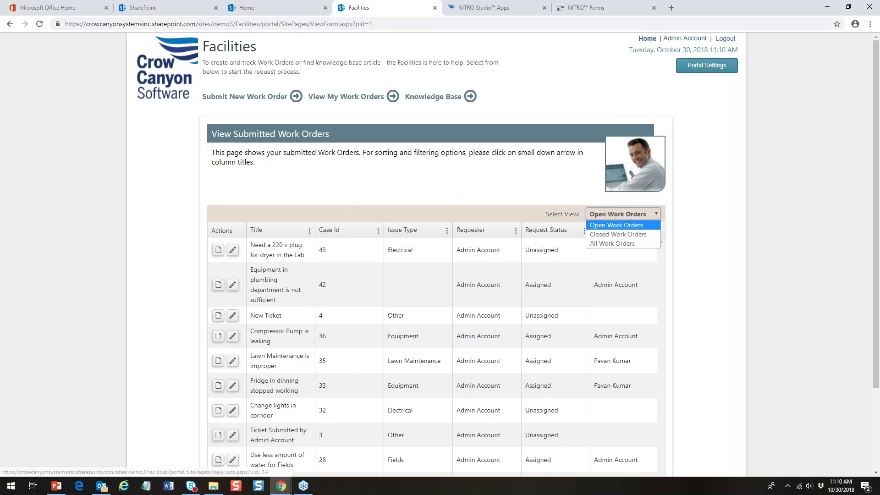
{"action": "left_click", "coordinate": [401, 202]}
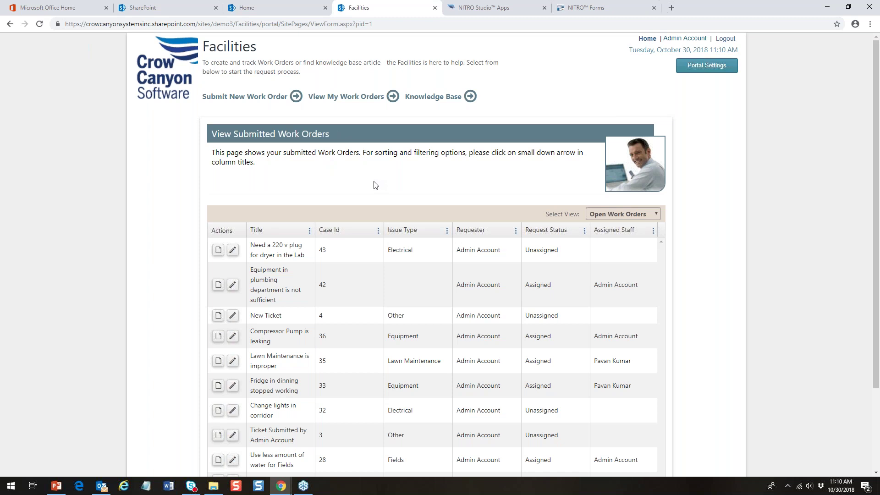
Examine the portal's Knowledge Base search page with its article categories and return to the portal home page.
{"action": "left_click", "coordinate": [250, 102]}
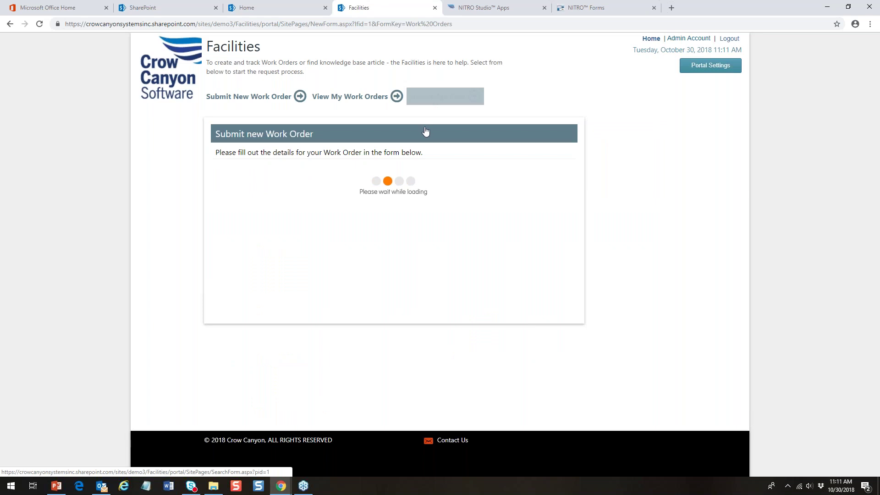
{"action": "left_click", "coordinate": [460, 100]}
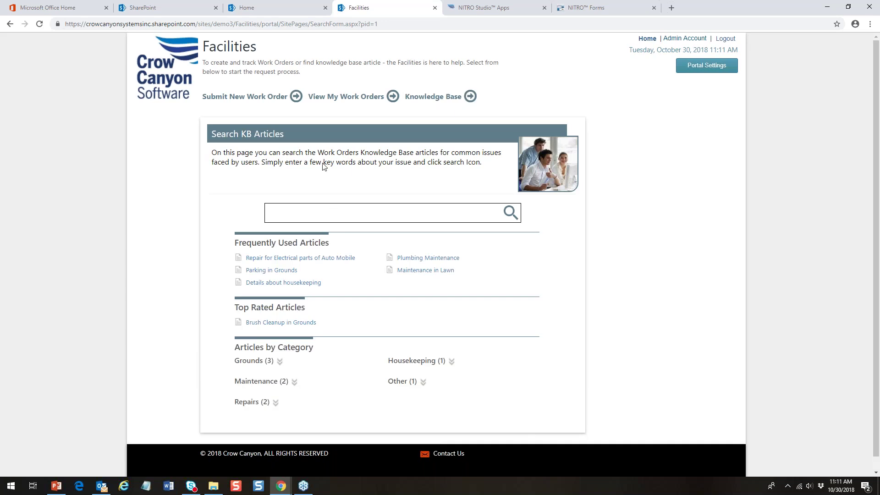
{"action": "left_click", "coordinate": [155, 81]}
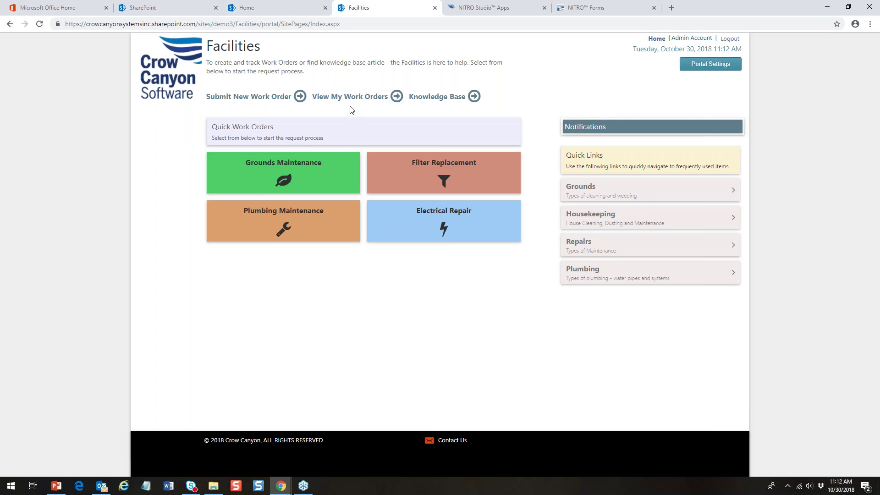
Switch to the Facilities workspace and look through the Staff Workspace, the Manager Dashboard and the All Work Orders list.
{"action": "left_click", "coordinate": [274, 12]}
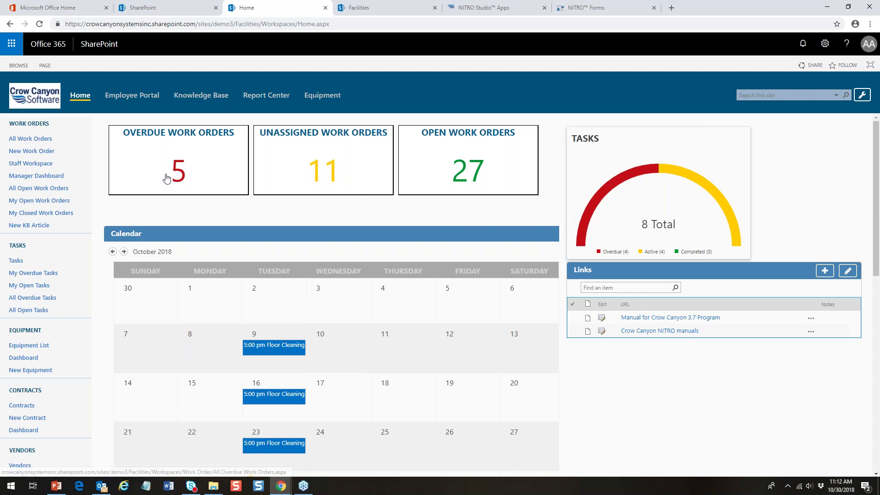
{"action": "left_click", "coordinate": [35, 167]}
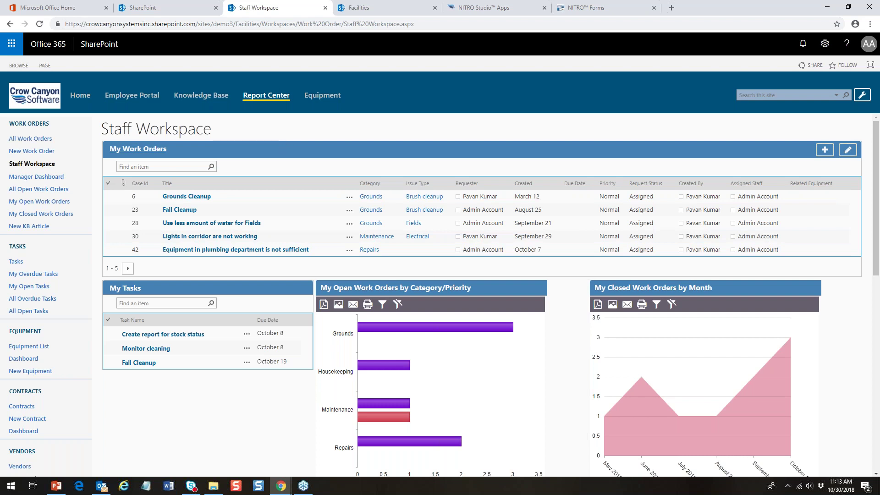
{"action": "left_click", "coordinate": [61, 177]}
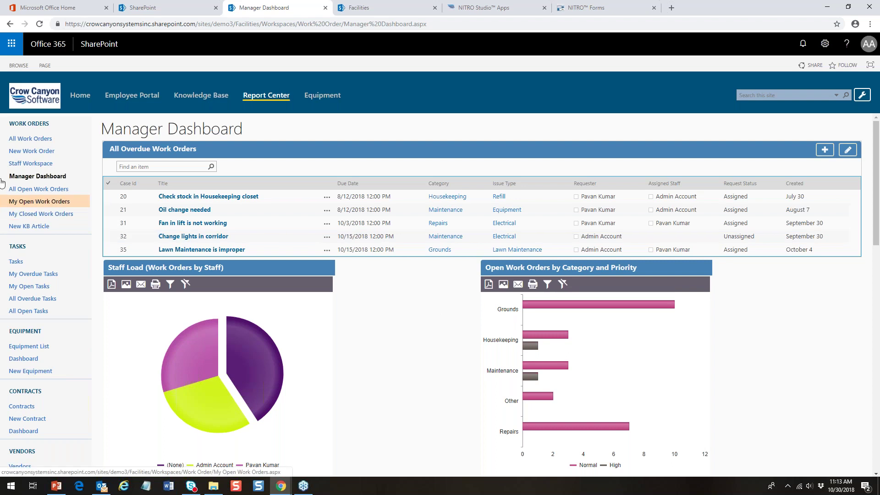
{"action": "left_click", "coordinate": [18, 139]}
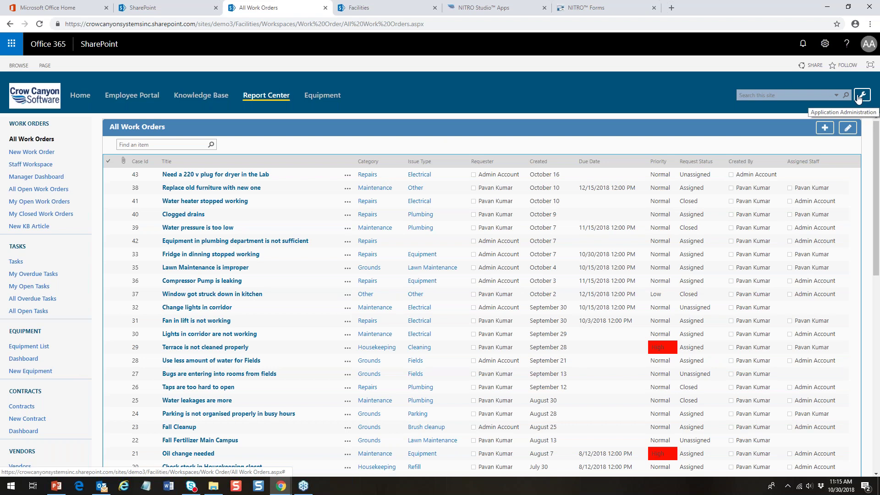
Look over the NITRO Studio apps available for the Facilities site and return to the All Work Orders list.
{"action": "left_click", "coordinate": [495, 10]}
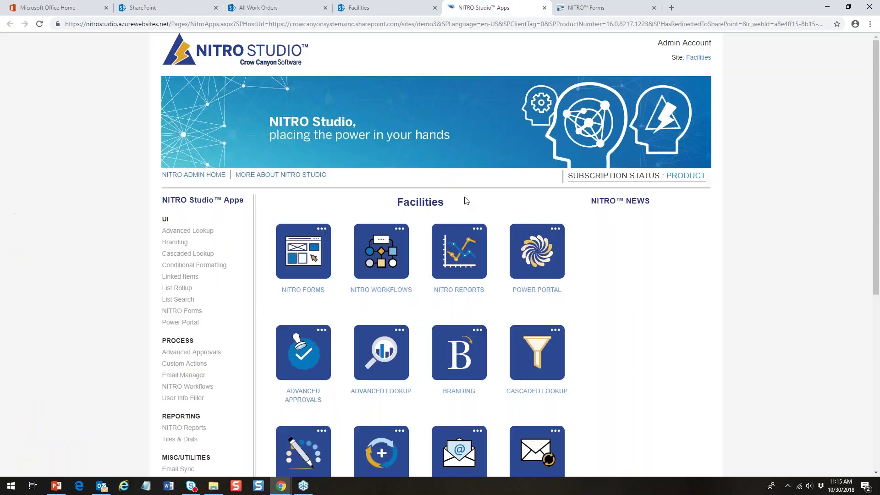
{"action": "left_click_drag", "start_coordinate": [447, 202], "coordinate": [385, 207]}
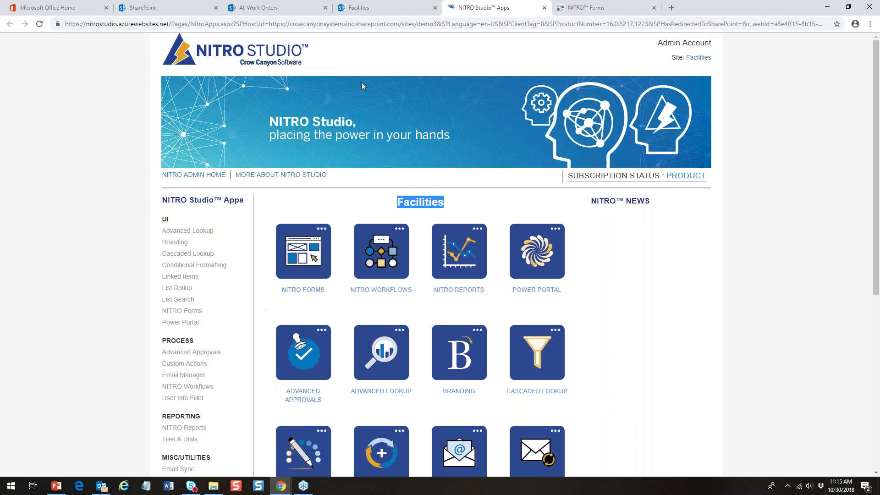
{"action": "left_click", "coordinate": [272, 12]}
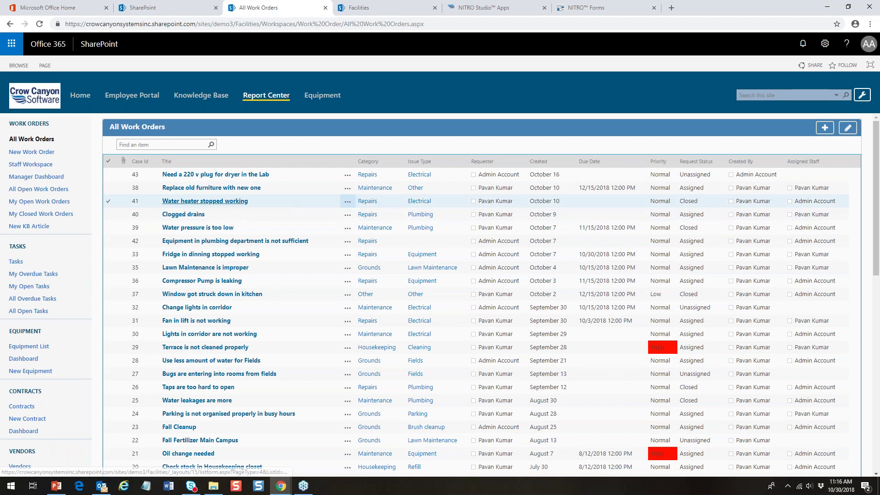
Open the "Water pressure is too low" work order and review its sections from Staff through Knowledge Base, ending on the Employee details.
{"action": "left_click", "coordinate": [202, 229]}
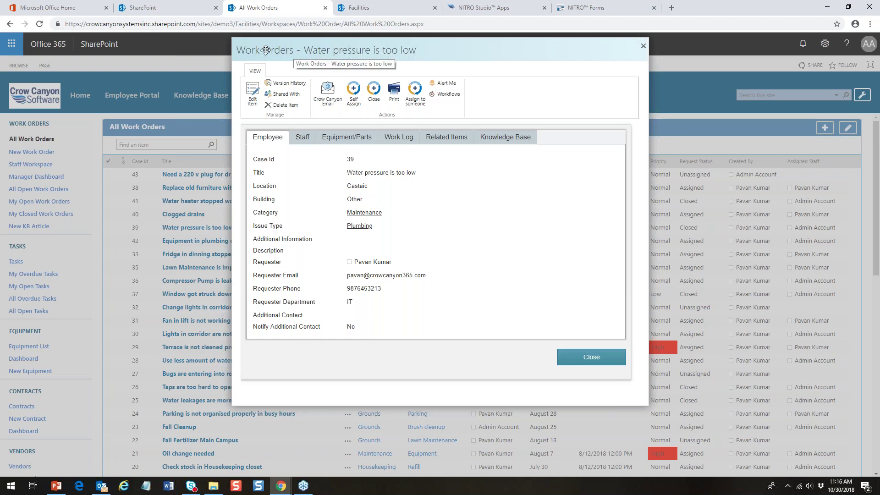
{"action": "left_click", "coordinate": [303, 140]}
{"action": "left_click", "coordinate": [335, 143]}
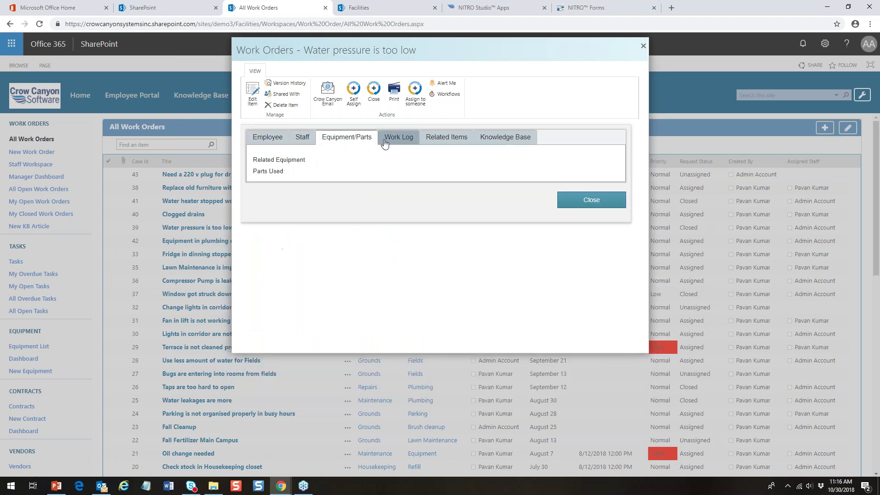
{"action": "left_click", "coordinate": [399, 139]}
{"action": "left_click", "coordinate": [469, 140]}
{"action": "left_click", "coordinate": [491, 137]}
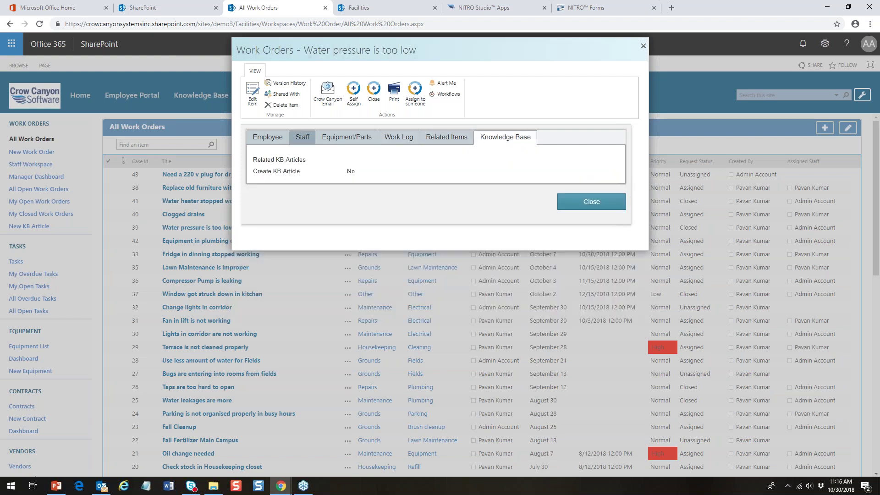
{"action": "left_click", "coordinate": [258, 140]}
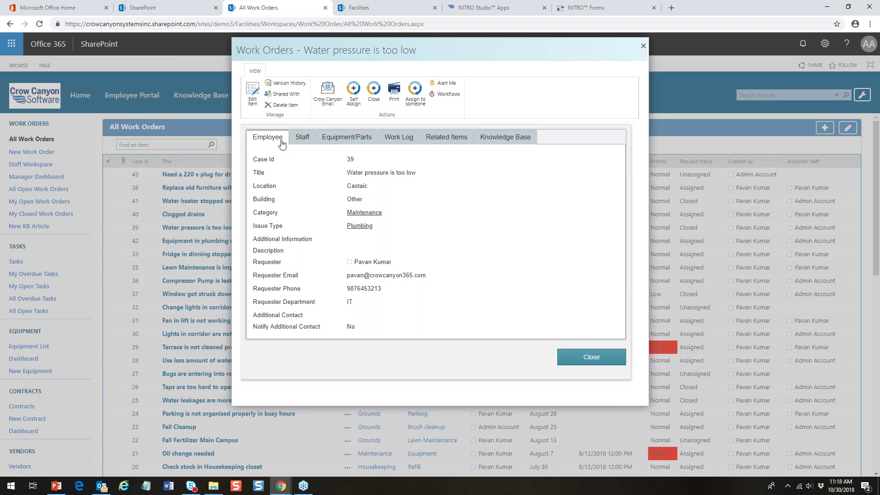
Open the work order for editing and examine its Location, Building, Category and Issue Type fields.
{"action": "left_click", "coordinate": [255, 96]}
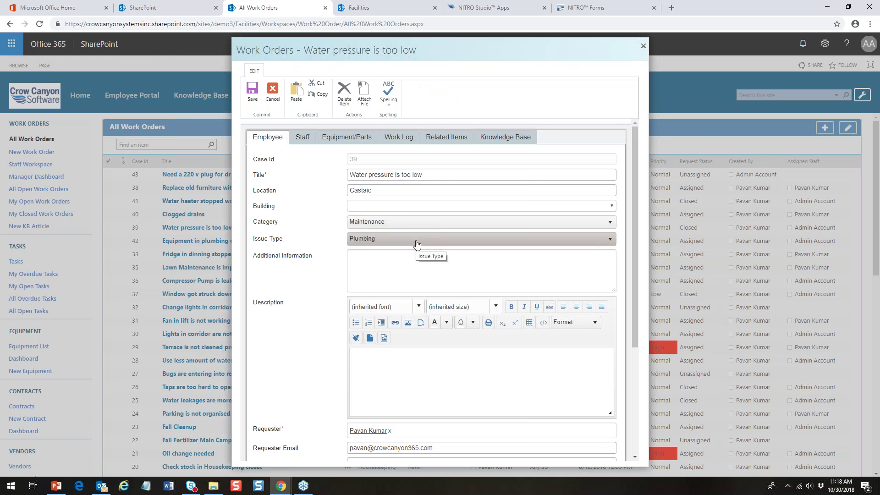
{"action": "double_click", "coordinate": [379, 192]}
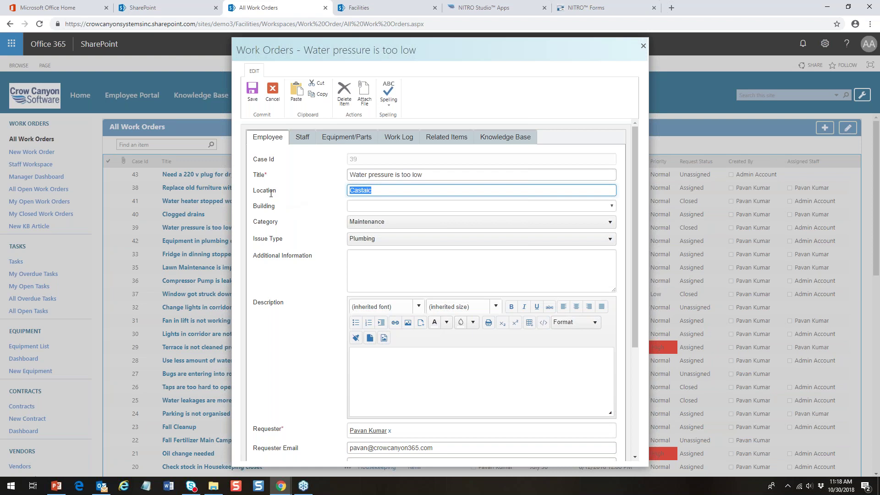
{"action": "left_click_drag", "start_coordinate": [253, 189], "coordinate": [316, 238]}
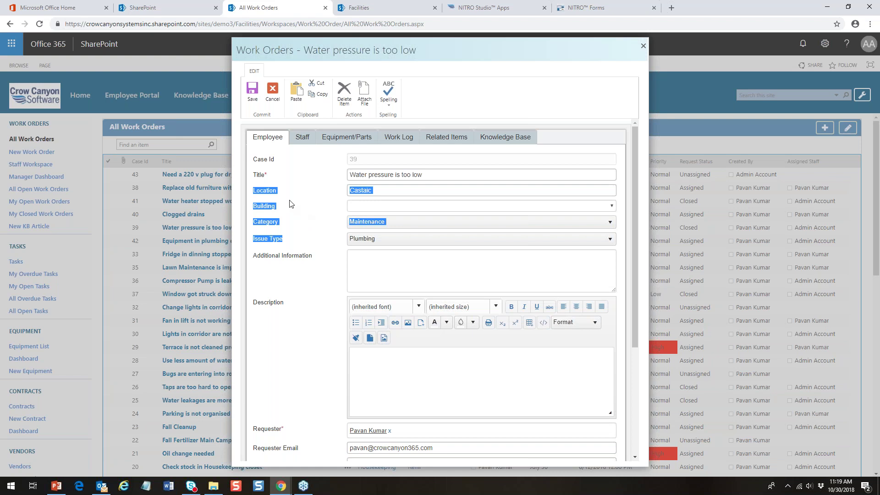
{"action": "left_click", "coordinate": [292, 228]}
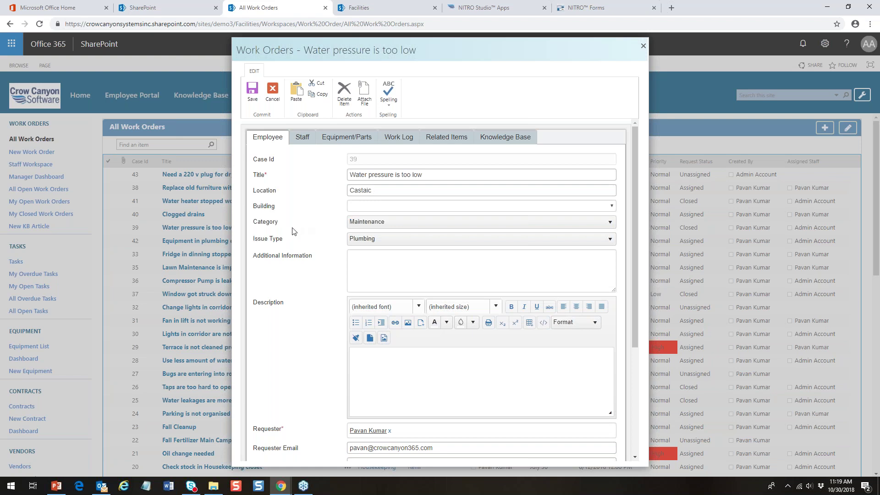
Set the work order's Category to Housekeeping and list the issue types offered for it.
{"action": "left_click", "coordinate": [612, 224]}
{"action": "left_click", "coordinate": [367, 275]}
{"action": "left_click", "coordinate": [368, 276]}
{"action": "left_click", "coordinate": [612, 238]}
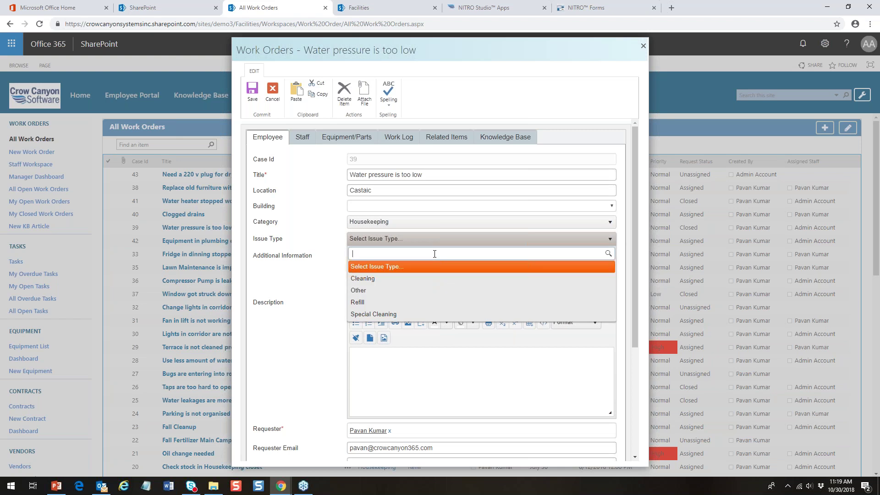
Change the Category to Grounds, list its issue types, and set the Building to Building 1.
{"action": "left_click", "coordinate": [610, 223]}
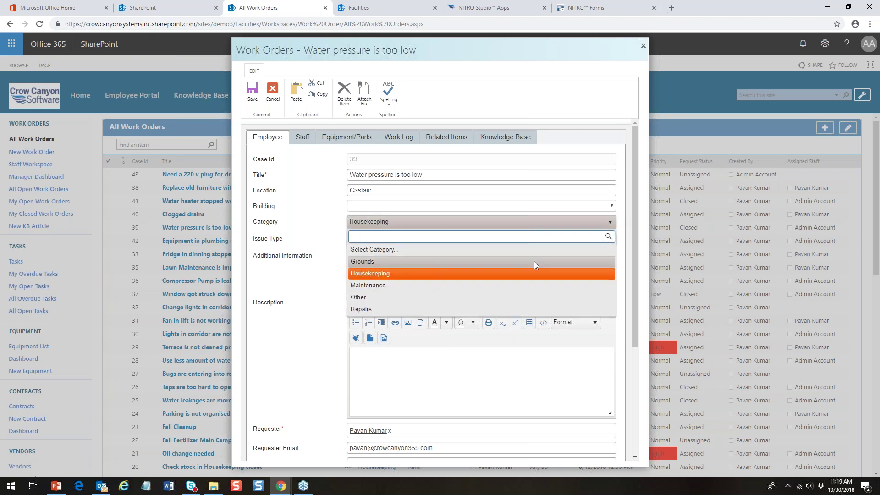
{"action": "left_click", "coordinate": [535, 261]}
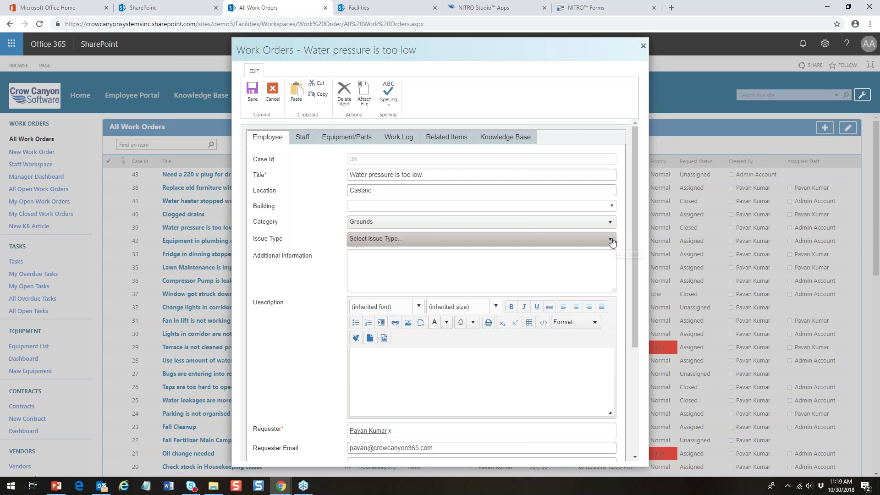
{"action": "left_click", "coordinate": [610, 239]}
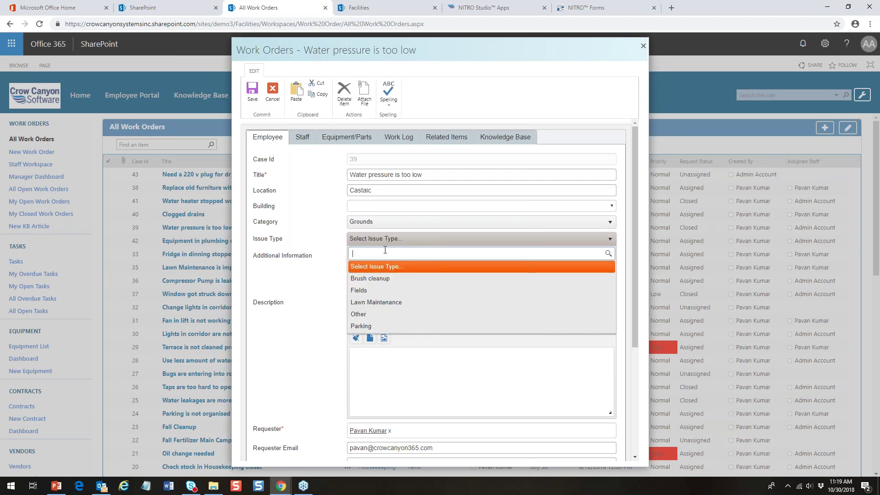
{"action": "left_click", "coordinate": [391, 206]}
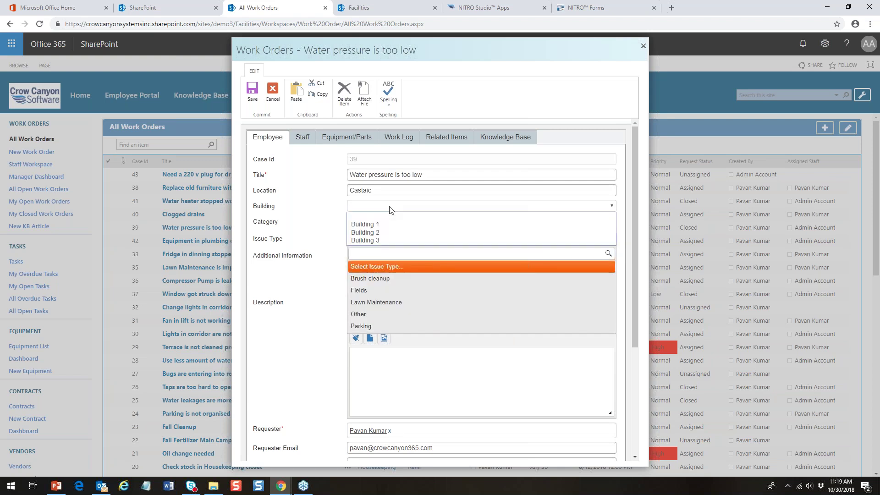
{"action": "left_click", "coordinate": [373, 224]}
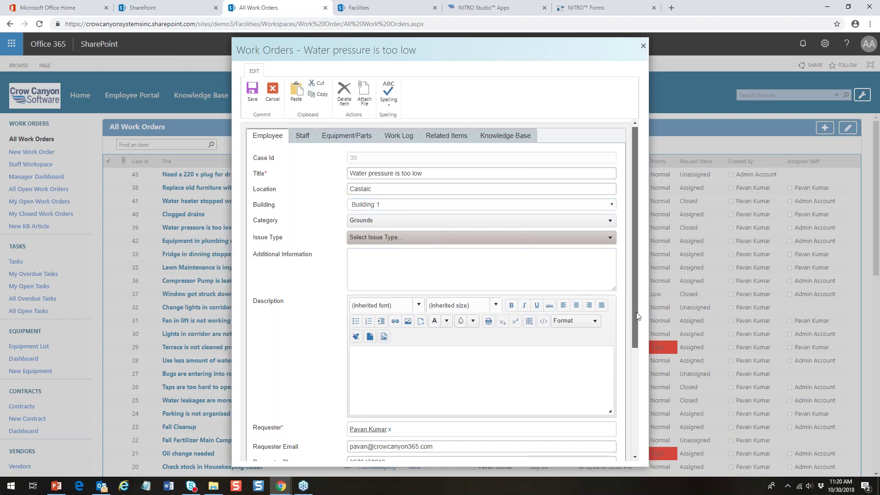
Review the remaining Employee fields and the Staff section, including the Resolution choices.
{"action": "left_click_drag", "start_coordinate": [634, 300], "coordinate": [649, 379]}
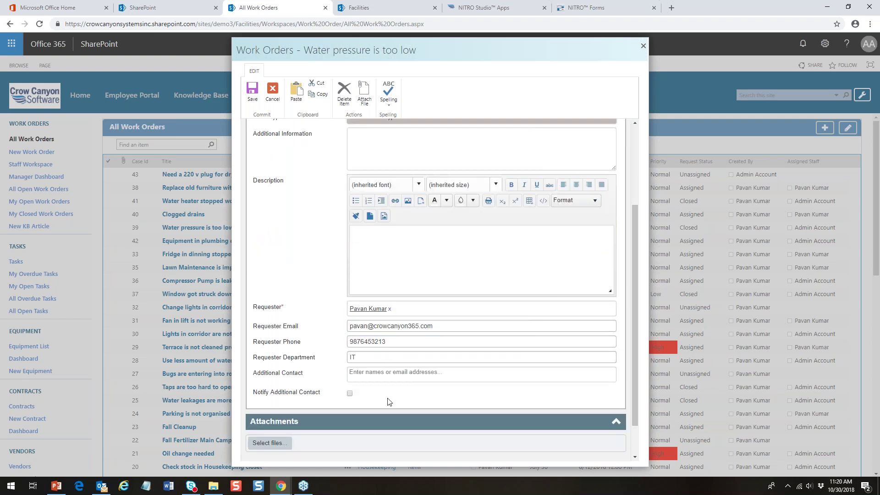
{"action": "left_click_drag", "start_coordinate": [637, 354], "coordinate": [314, 238]}
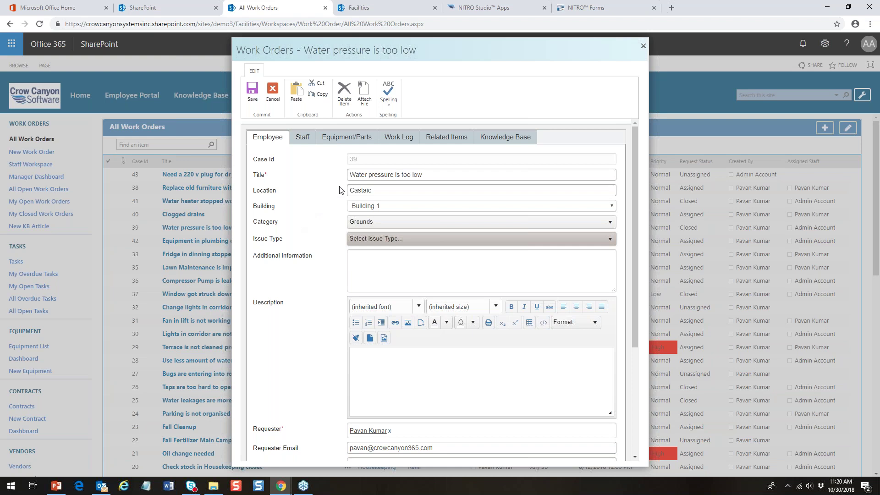
{"action": "left_click", "coordinate": [302, 140]}
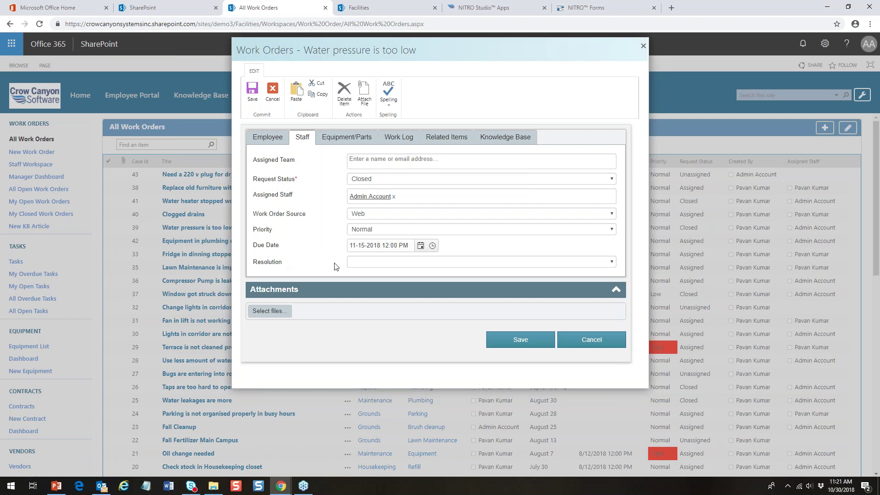
{"action": "left_click", "coordinate": [353, 265]}
{"action": "left_click", "coordinate": [380, 266]}
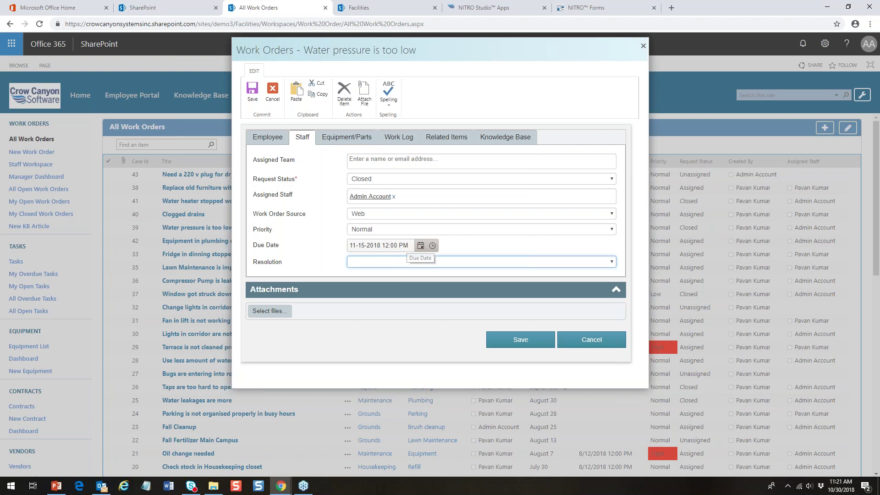
Review the Equipment/Parts section and open the Related Equipment lookup, closing it without choosing an item.
{"action": "left_click", "coordinate": [354, 146]}
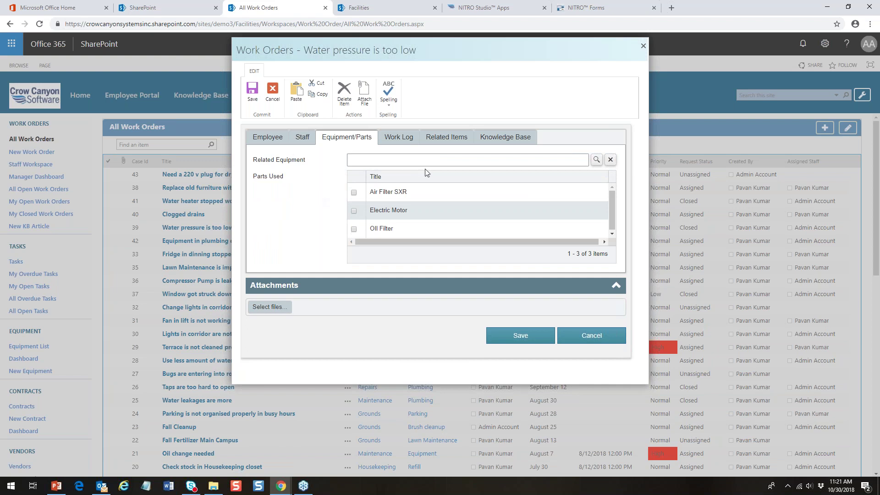
{"action": "left_click", "coordinate": [596, 160]}
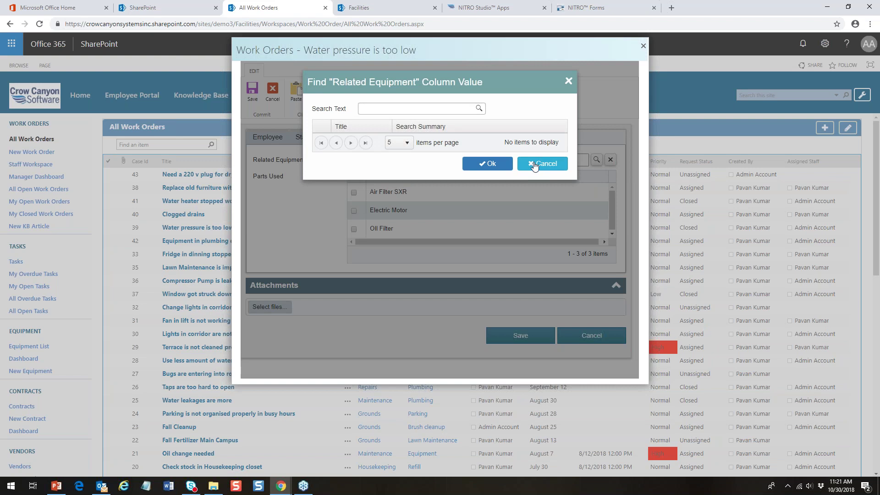
{"action": "left_click", "coordinate": [534, 165]}
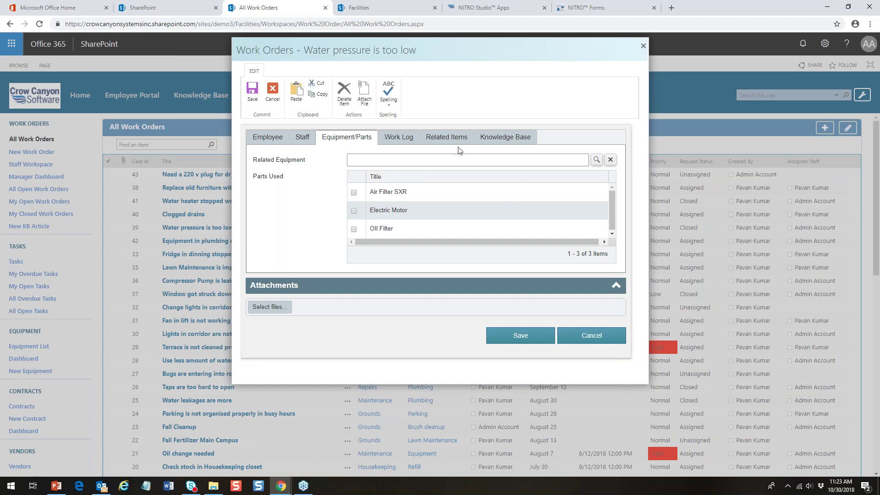
Review the Work Log, Related Items and Knowledge Base sections, and cancel editing the work order.
{"action": "left_click", "coordinate": [398, 137]}
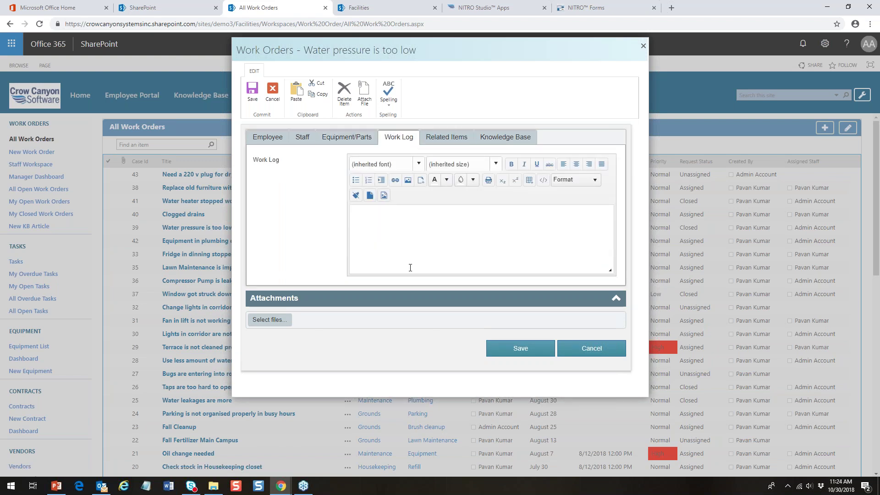
{"action": "left_click", "coordinate": [452, 140]}
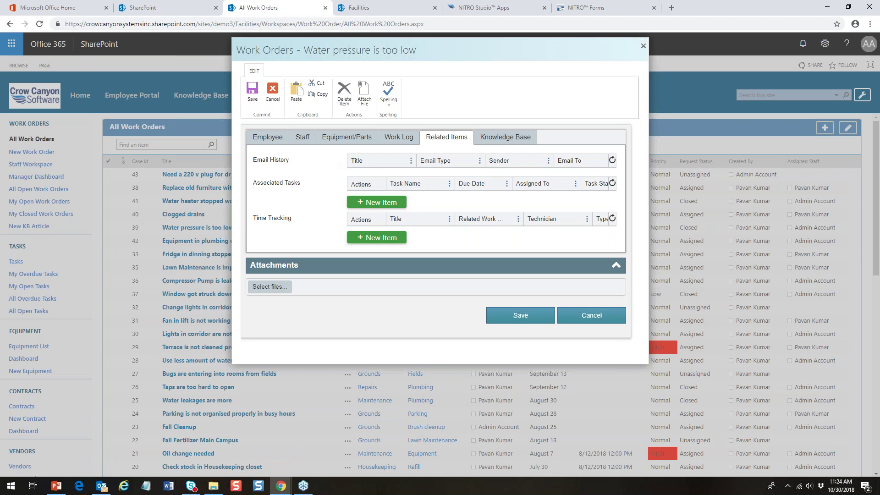
{"action": "left_click", "coordinate": [523, 140]}
{"action": "scroll", "coordinate": [617, 193], "scroll_direction": "down", "scroll_amount": 1}
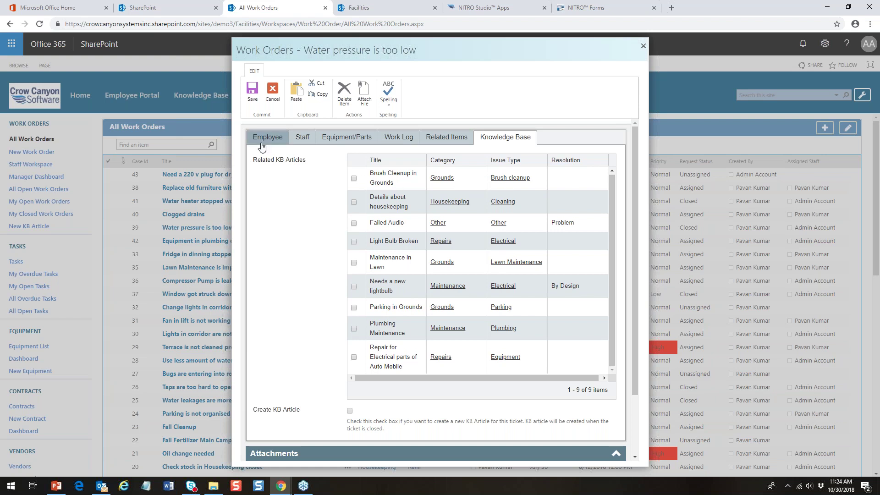
{"action": "left_click", "coordinate": [275, 101]}
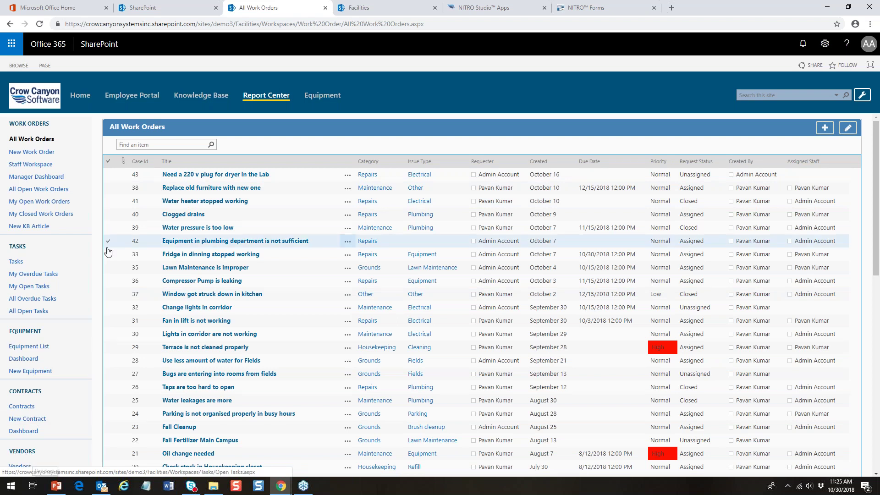
Browse the All Work Orders list and open the Equipment List.
{"action": "scroll", "coordinate": [876, 168], "scroll_direction": "down", "scroll_amount": 1}
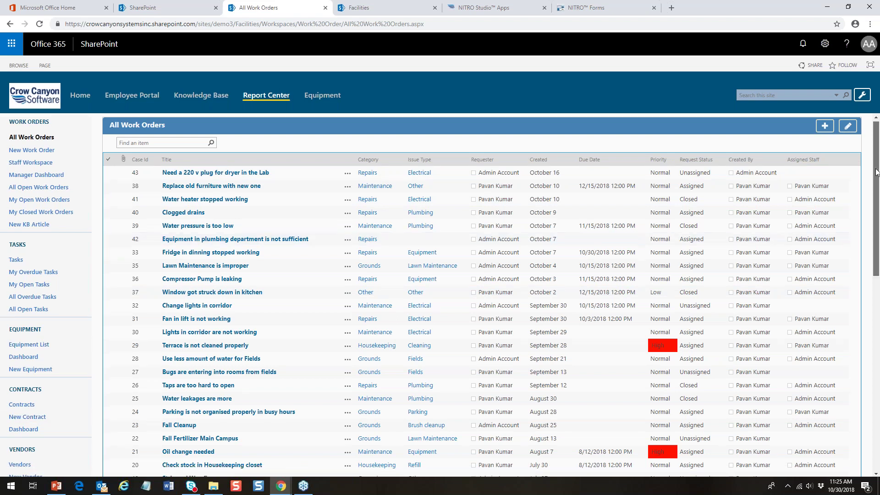
{"action": "scroll", "coordinate": [877, 172], "scroll_direction": "down", "scroll_amount": 3}
{"action": "scroll", "coordinate": [876, 172], "scroll_direction": "down", "scroll_amount": 1}
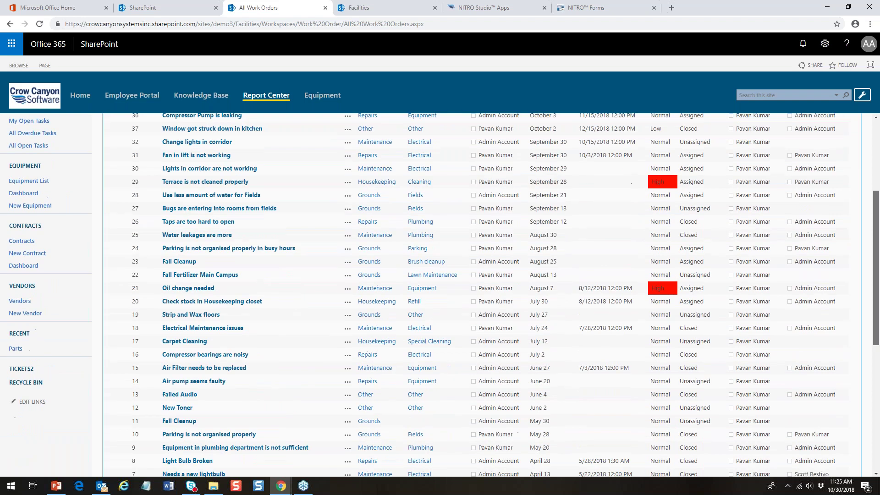
{"action": "scroll", "coordinate": [871, 154], "scroll_direction": "up", "scroll_amount": 4}
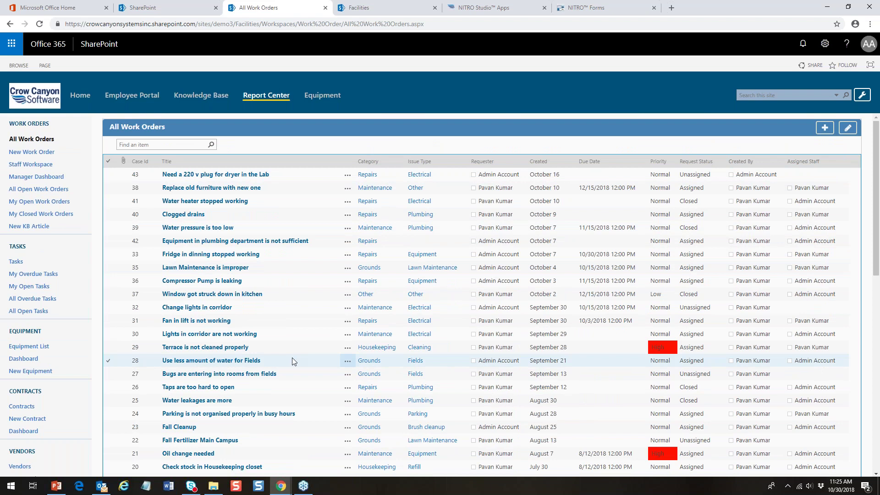
{"action": "left_click", "coordinate": [39, 346]}
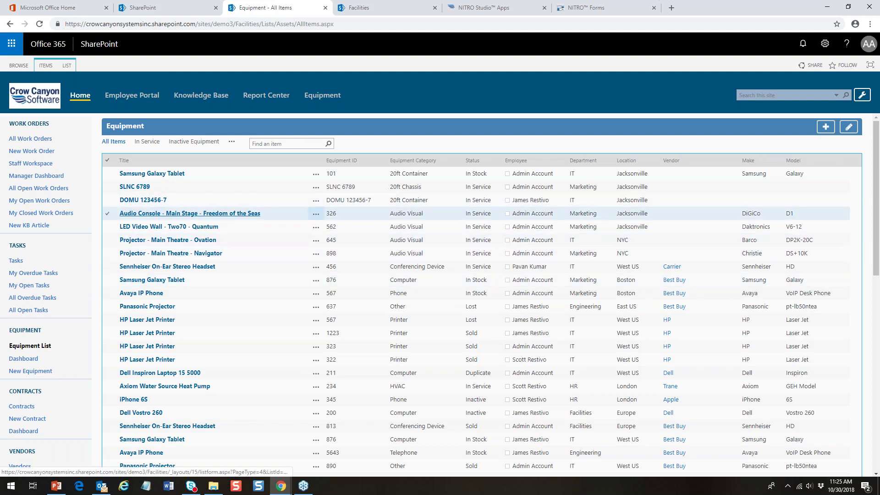
Open the "Audio Console - Main Stage - Freedom of the Seas" equipment record, review its sections through Related Items, and close it.
{"action": "left_click", "coordinate": [152, 214]}
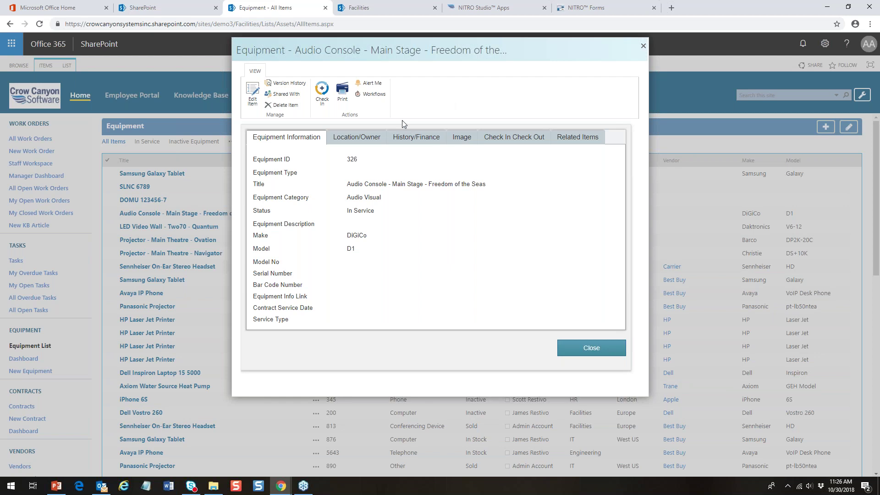
{"action": "left_click", "coordinate": [350, 144]}
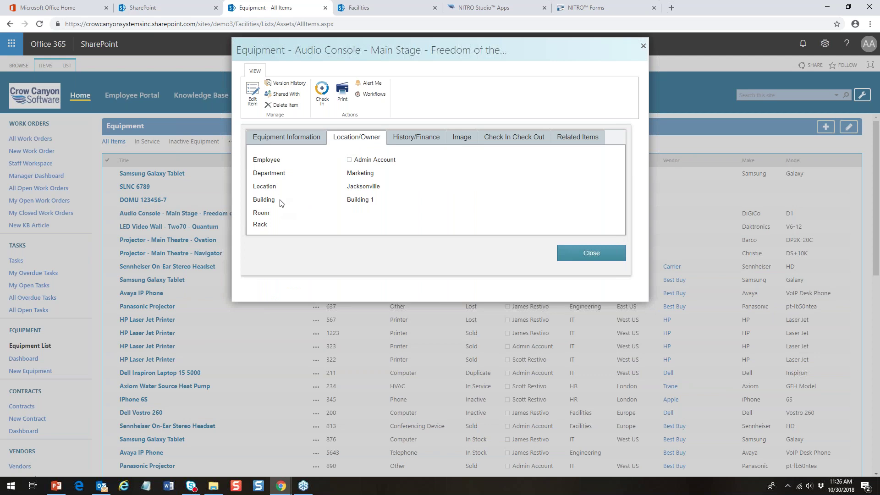
{"action": "left_click", "coordinate": [413, 138]}
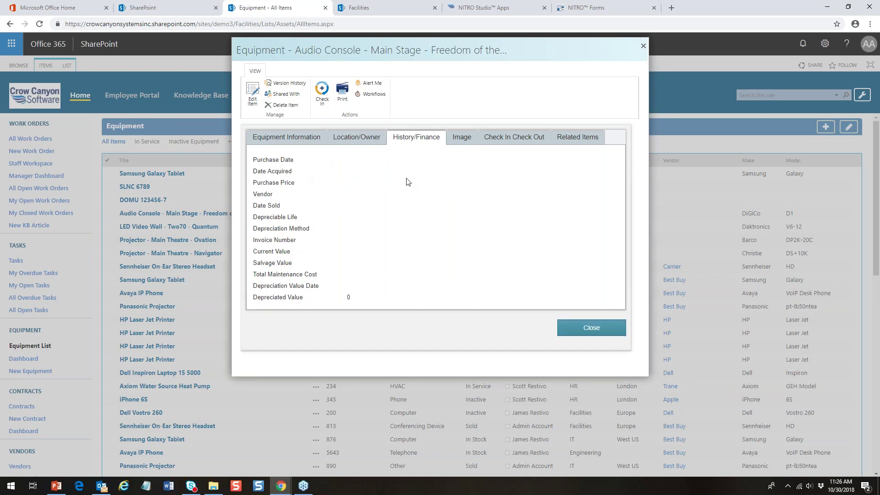
{"action": "left_click", "coordinate": [460, 142]}
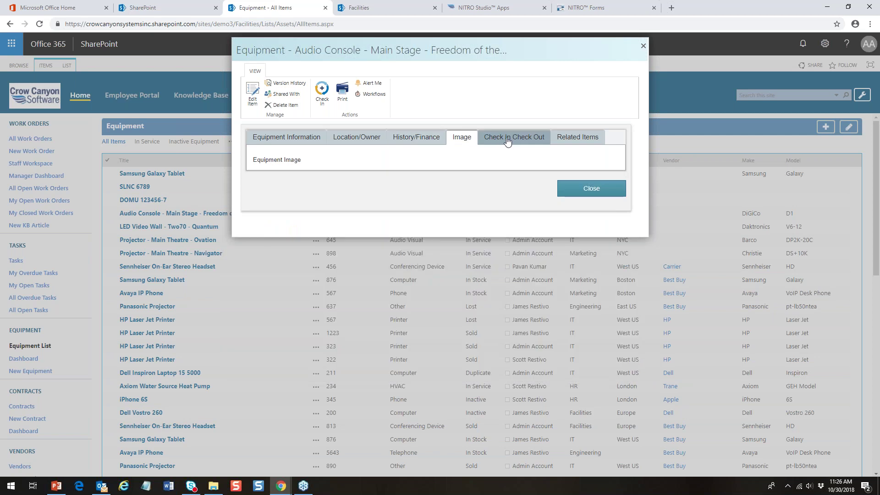
{"action": "left_click", "coordinate": [507, 141]}
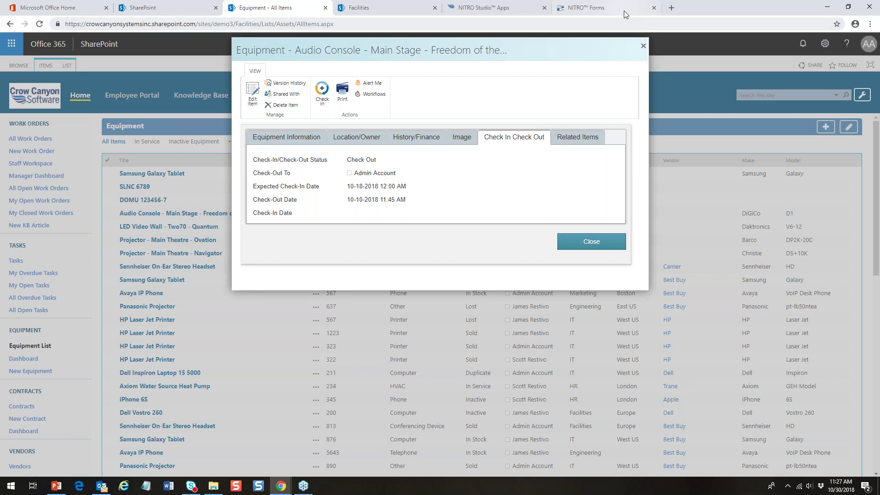
{"action": "left_click", "coordinate": [588, 141]}
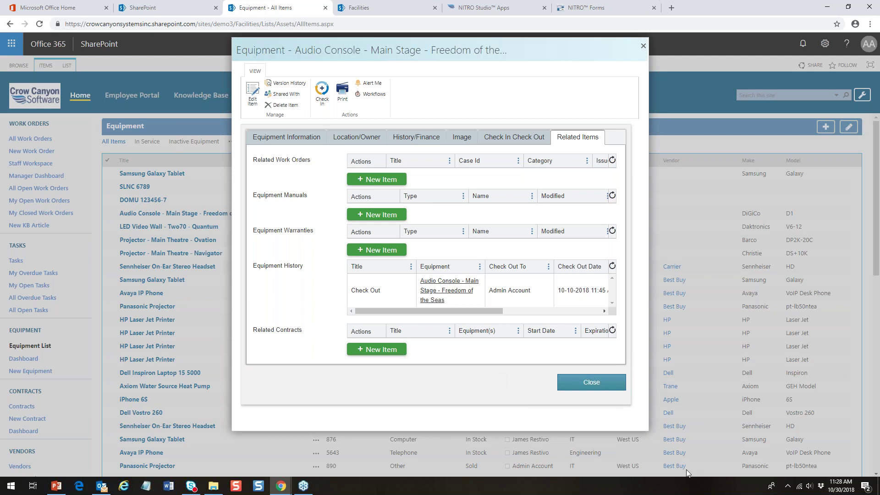
{"action": "left_click", "coordinate": [590, 383]}
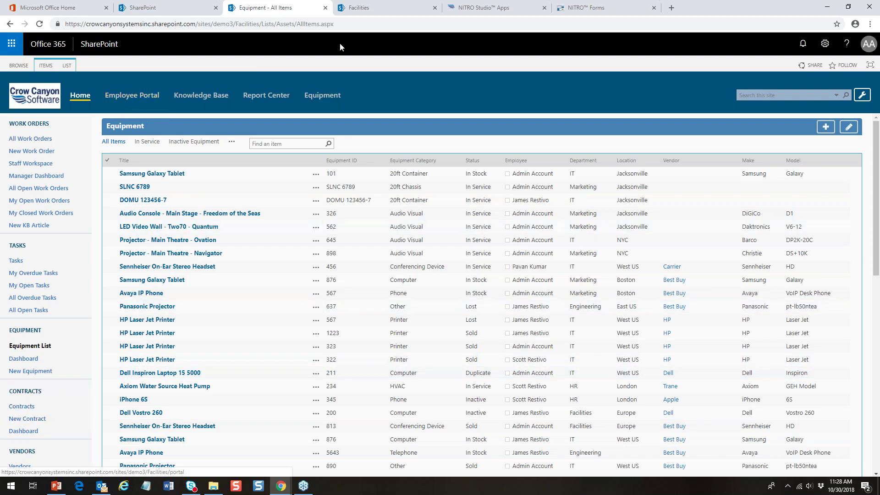
Glance at the Facilities employee portal, and search the workspace's Knowledge Base for "brush".
{"action": "left_click", "coordinate": [353, 8]}
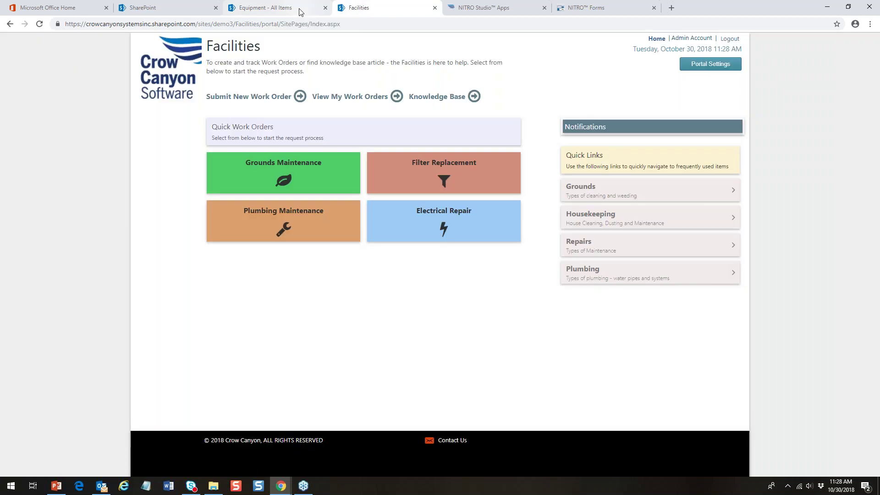
{"action": "left_click", "coordinate": [275, 7]}
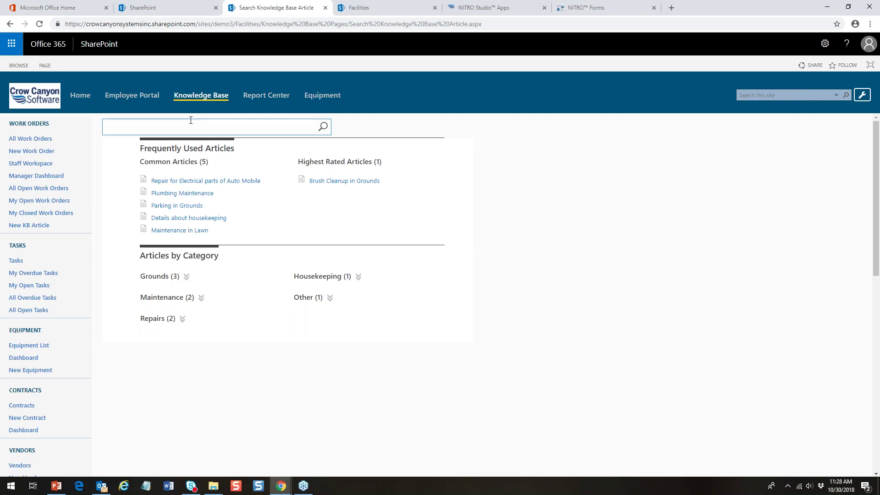
{"action": "left_click", "coordinate": [189, 126]}
{"action": "type", "text": "bruc"}
{"action": "type", "text": "h"}
{"action": "key", "text": "Return"}
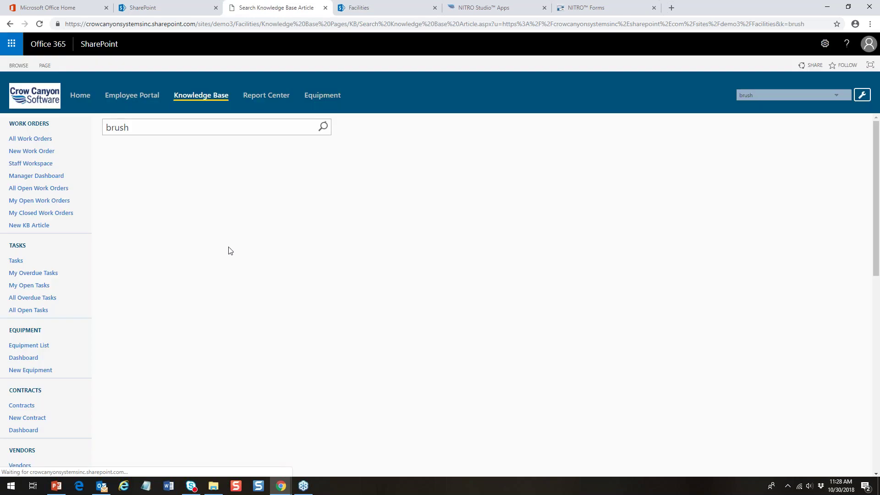
{"action": "mouse_move", "coordinate": [149, 176]}
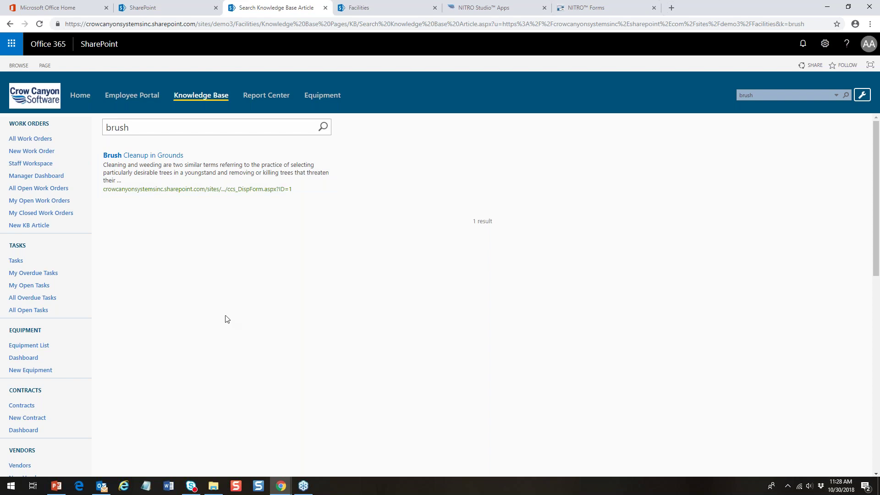
{"action": "mouse_move", "coordinate": [260, 148]}
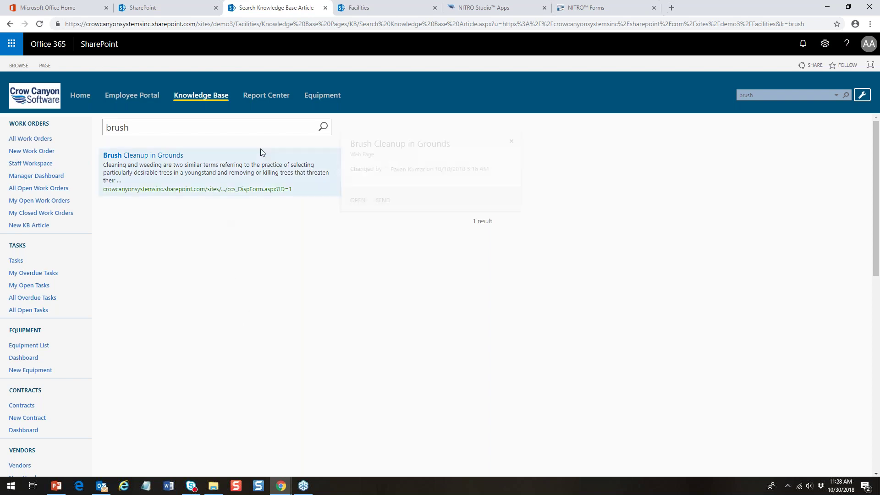
Open the Report Center and display the Equipment by Vendor report.
{"action": "left_click", "coordinate": [277, 97]}
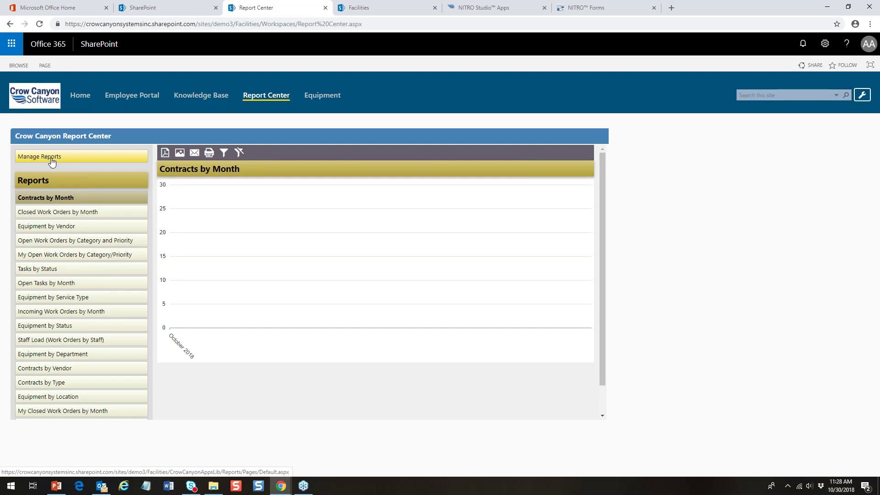
{"action": "left_click", "coordinate": [71, 229]}
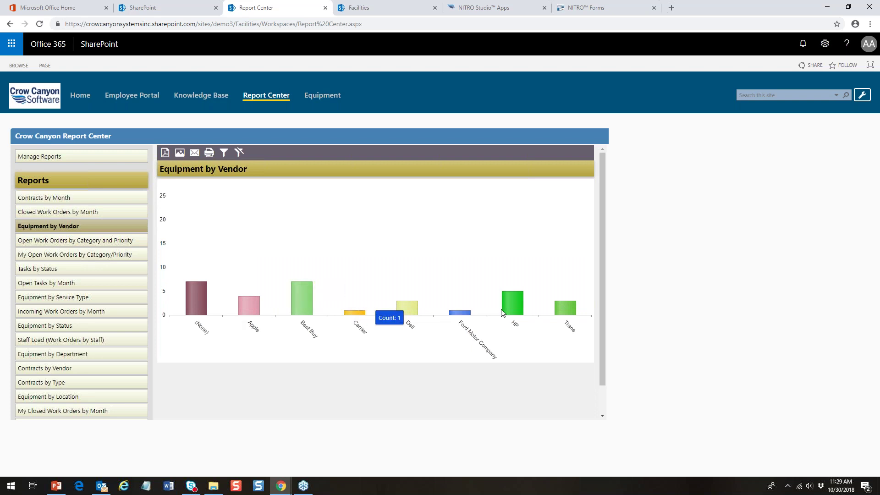
Display the Incoming Work Orders by Month report, and open the Manager Dashboard to review its overdue work orders and charts.
{"action": "left_click", "coordinate": [69, 313]}
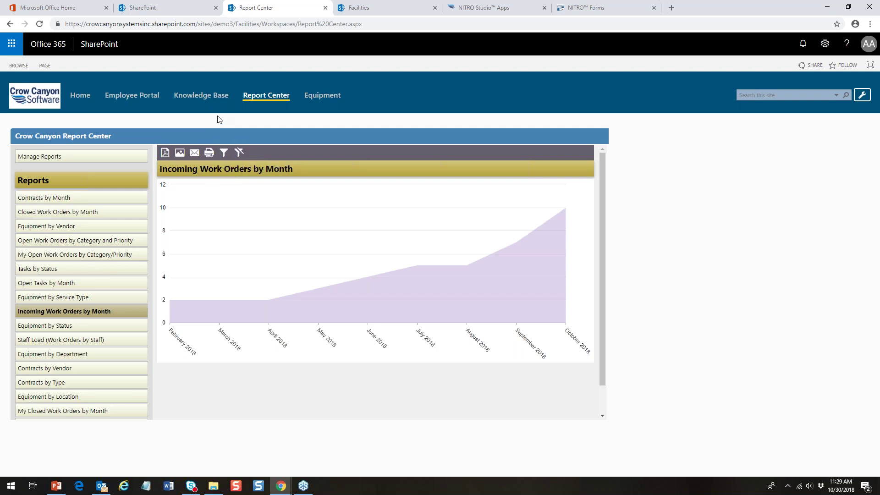
{"action": "mouse_move", "coordinate": [267, 324]}
{"action": "left_click", "coordinate": [79, 97]}
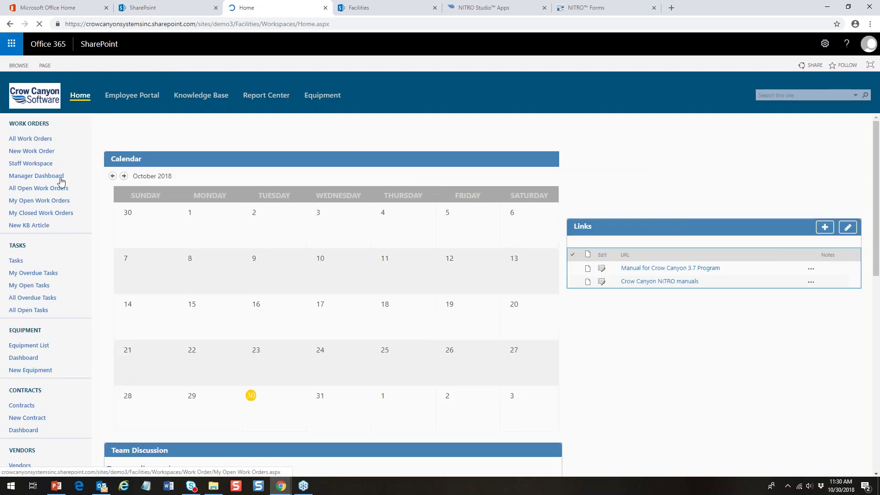
{"action": "left_click", "coordinate": [49, 177]}
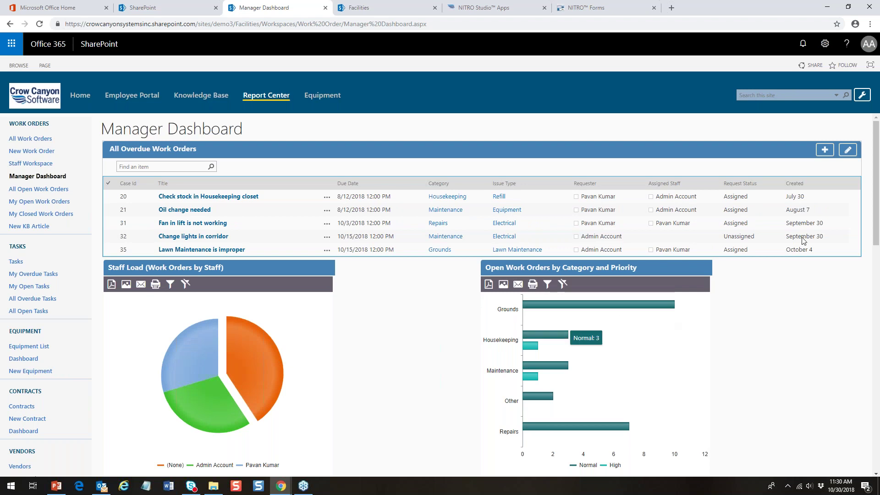
{"action": "scroll", "coordinate": [876, 192], "scroll_direction": "down", "scroll_amount": 4}
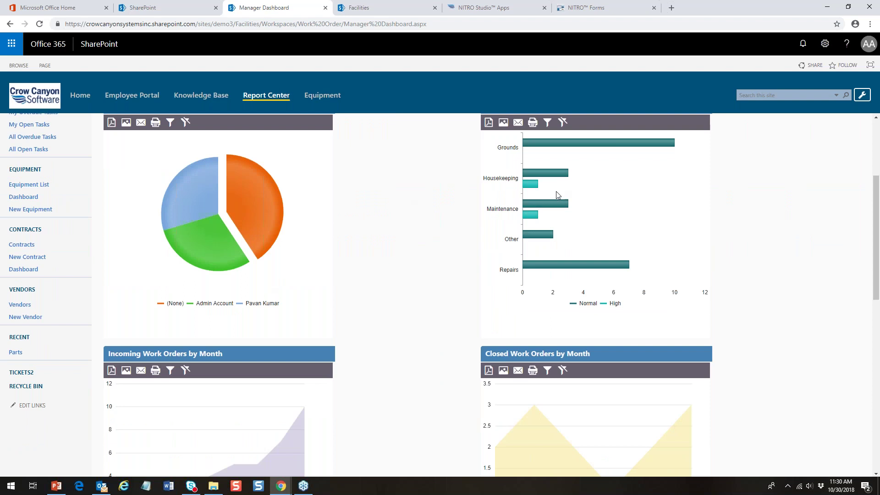
{"action": "left_click_drag", "start_coordinate": [876, 289], "coordinate": [876, 232]}
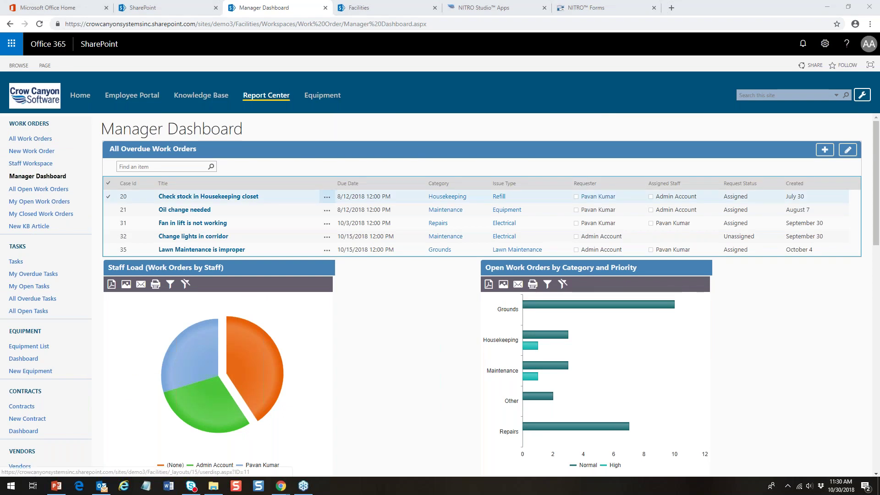
Open the All Work Orders list, switch it to the By Category view, and expand and collapse the Grounds group.
{"action": "left_click", "coordinate": [50, 138]}
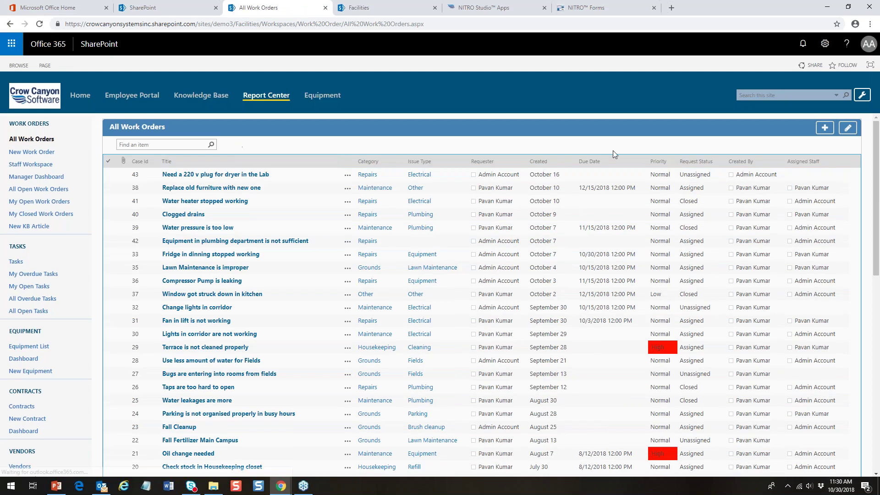
{"action": "left_click", "coordinate": [109, 175]}
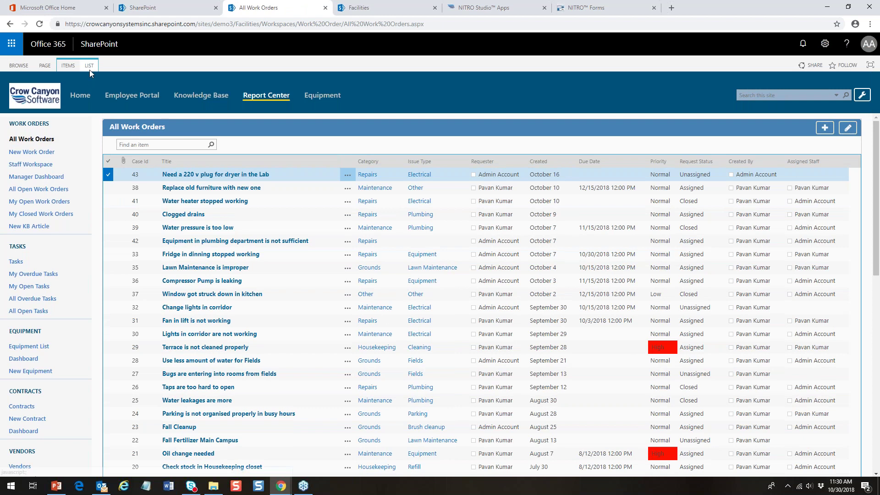
{"action": "left_click", "coordinate": [89, 66]}
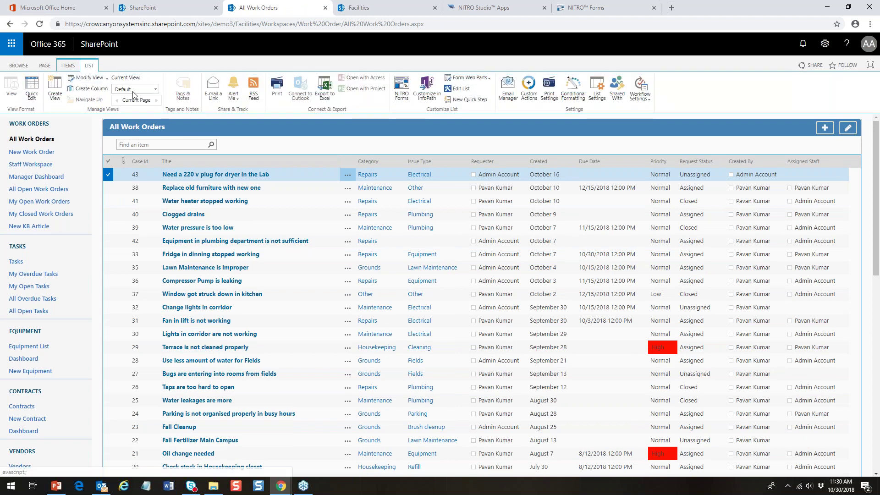
{"action": "left_click", "coordinate": [135, 89]}
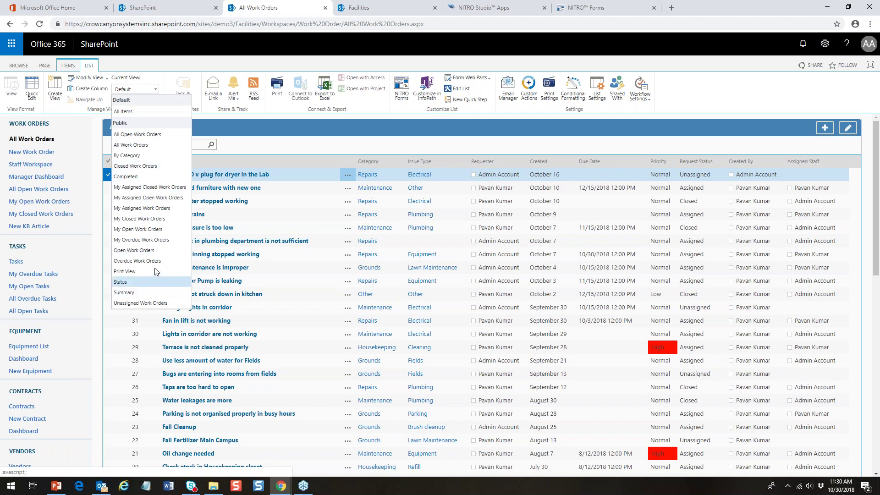
{"action": "left_click", "coordinate": [148, 156]}
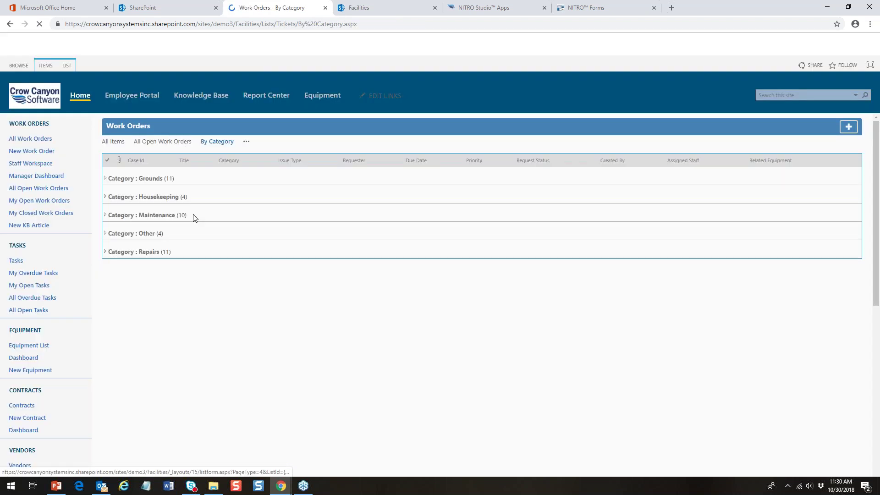
{"action": "left_click", "coordinate": [106, 179]}
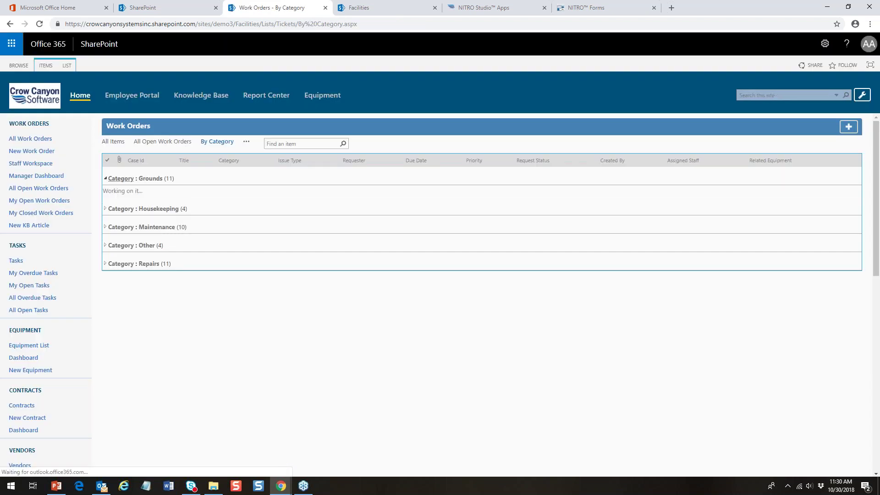
{"action": "left_click", "coordinate": [106, 179]}
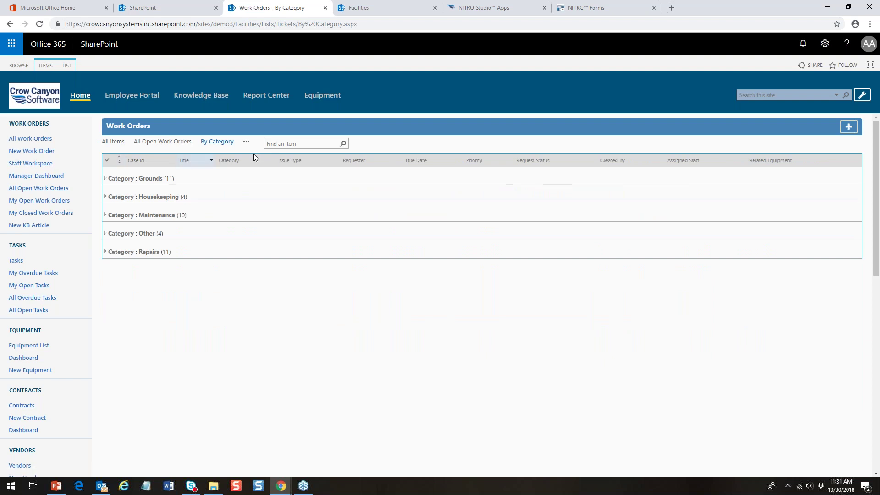
Show all work orders with "Need a 220 v plug for dryer in the Lab" selected, preview the list print with the All Items template, and close it.
{"action": "left_click", "coordinate": [113, 141]}
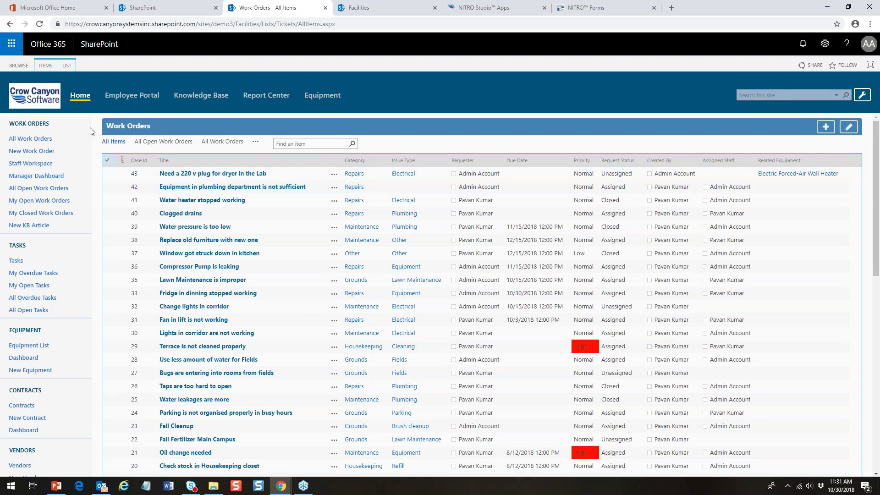
{"action": "left_click", "coordinate": [108, 173]}
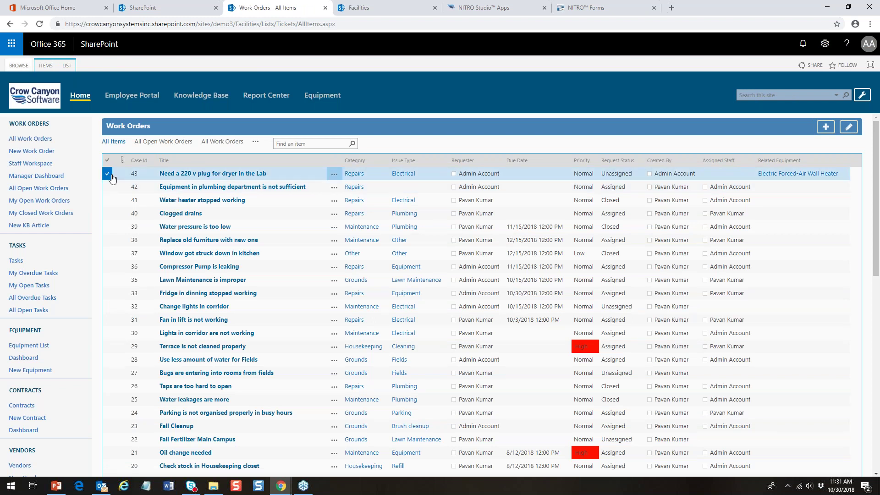
{"action": "left_click", "coordinate": [69, 66]}
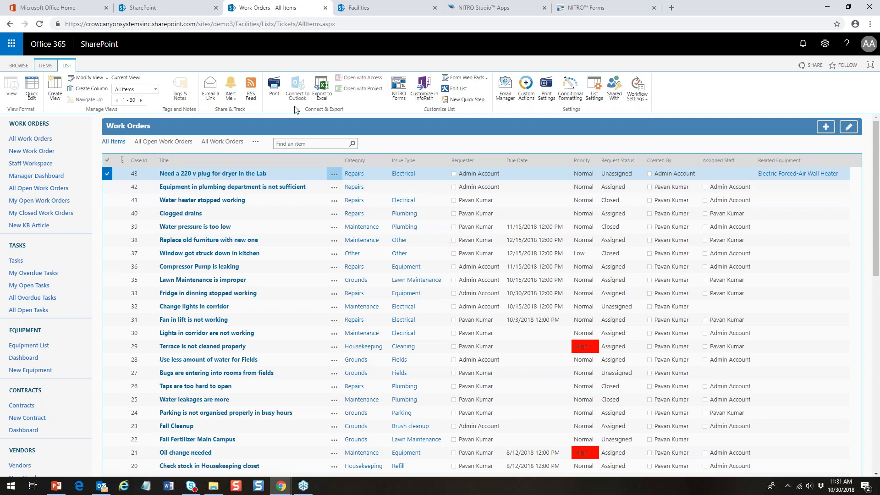
{"action": "left_click", "coordinate": [276, 88]}
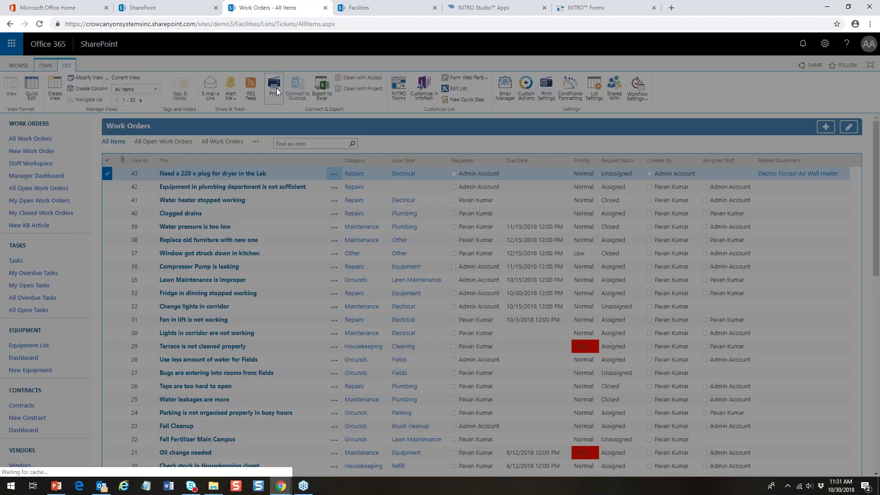
{"action": "left_click", "coordinate": [317, 73]}
{"action": "left_click", "coordinate": [303, 90]}
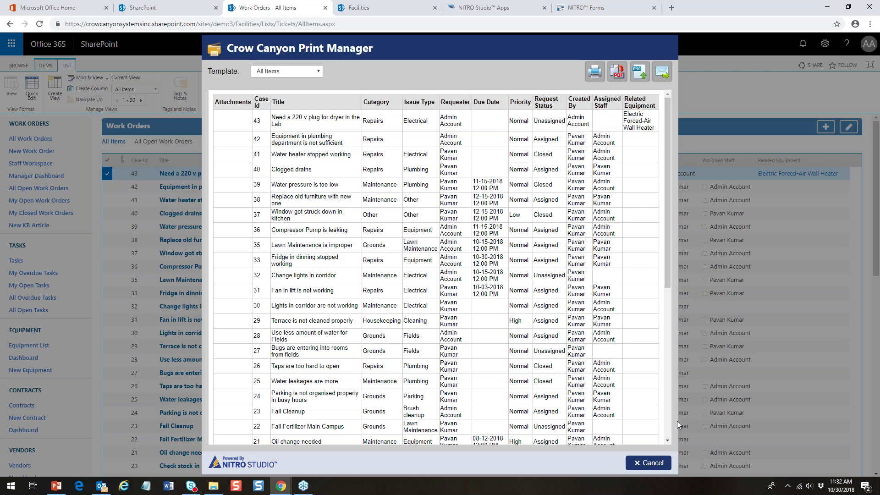
{"action": "left_click", "coordinate": [651, 463]}
Preview the selected work order in Print Manager with the Work Order Form template, and close the preview.
{"action": "left_click", "coordinate": [45, 65]}
{"action": "left_click", "coordinate": [239, 89]}
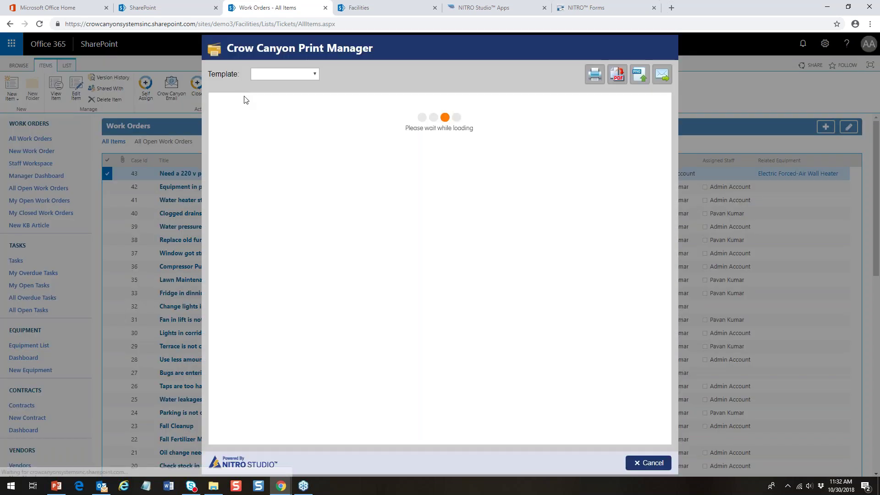
{"action": "left_click", "coordinate": [297, 72]}
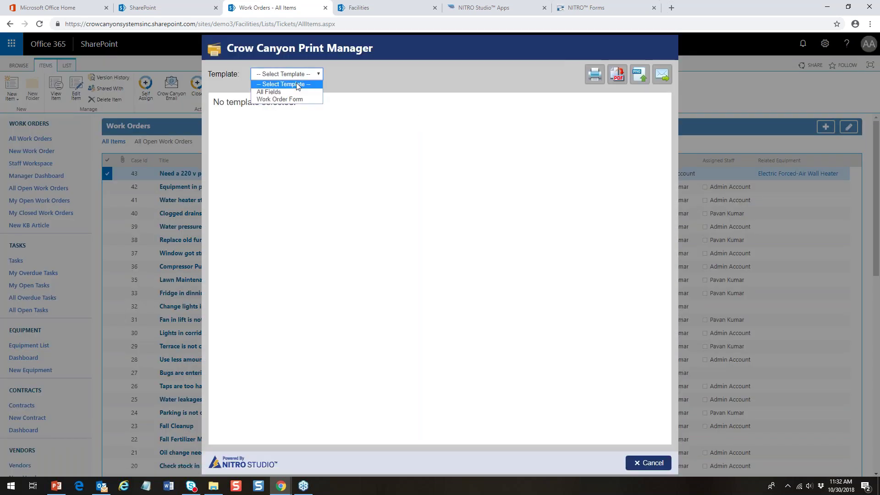
{"action": "left_click", "coordinate": [295, 99]}
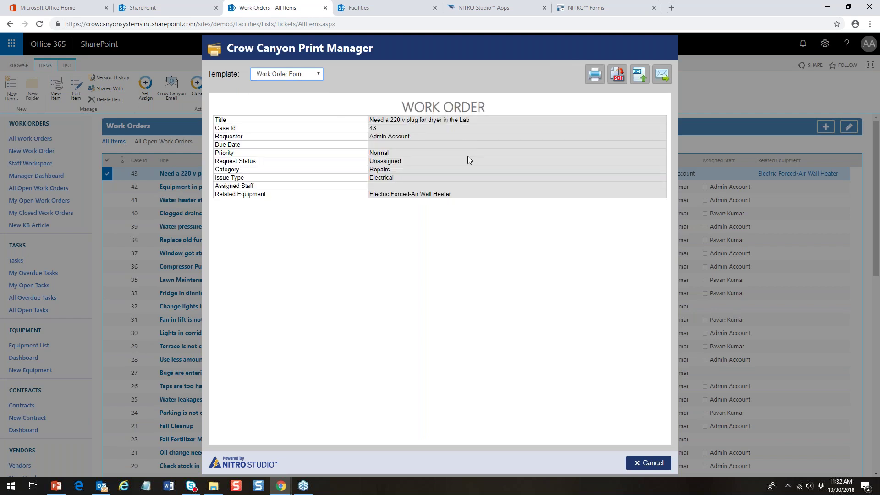
{"action": "left_click", "coordinate": [655, 466]}
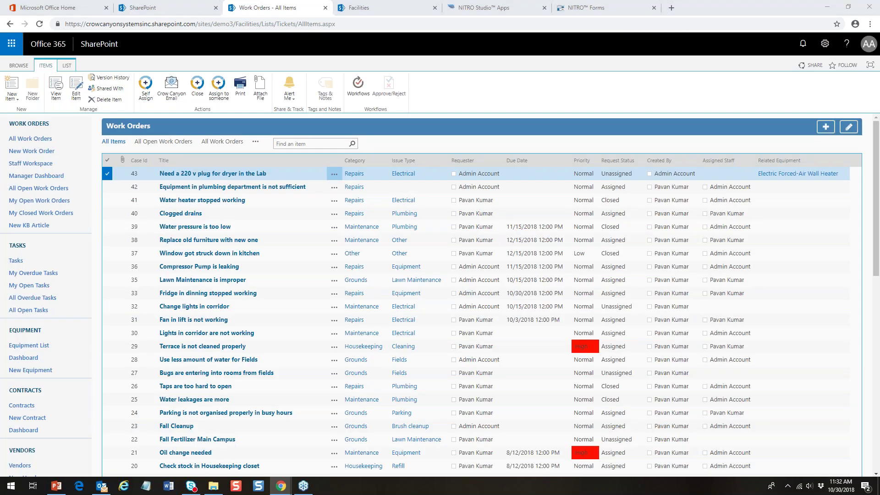
Switch to the Oriental Pearls Projects list and preview the Video Conferencing Equipment item for printing with the Project Template.
{"action": "left_click_drag", "start_coordinate": [879, 6], "coordinate": [401, 16]}
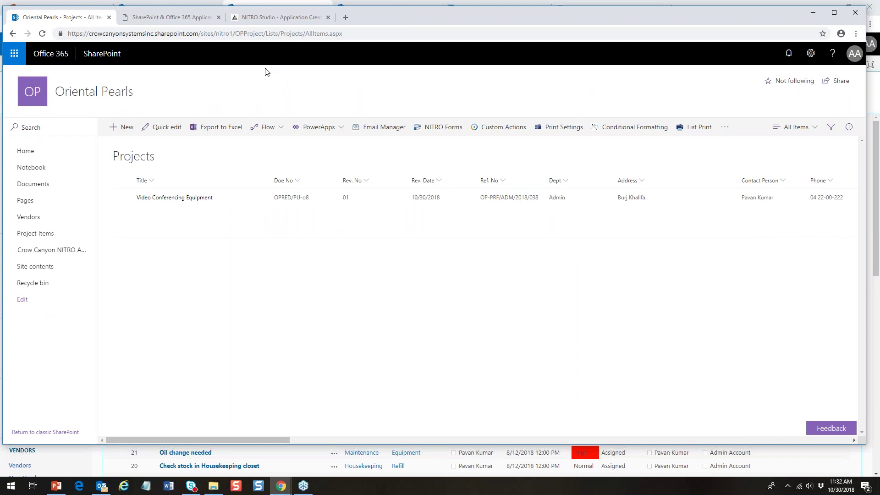
{"action": "left_click", "coordinate": [122, 197]}
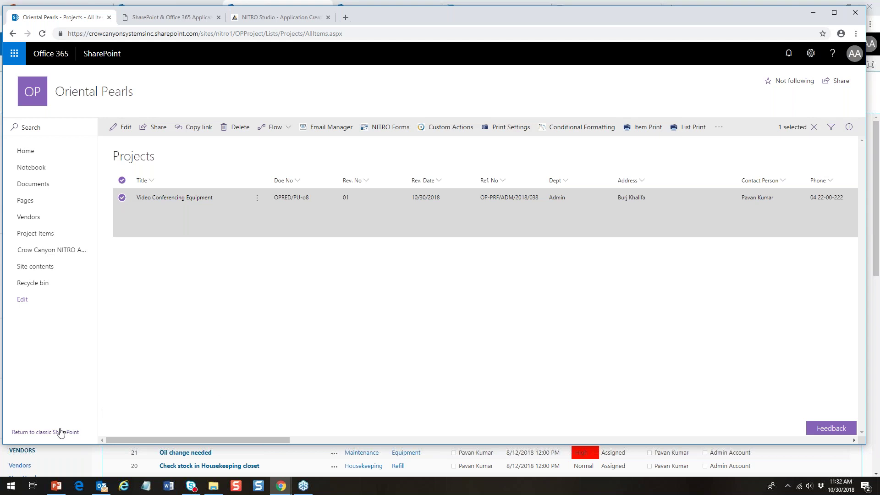
{"action": "left_click", "coordinate": [648, 132]}
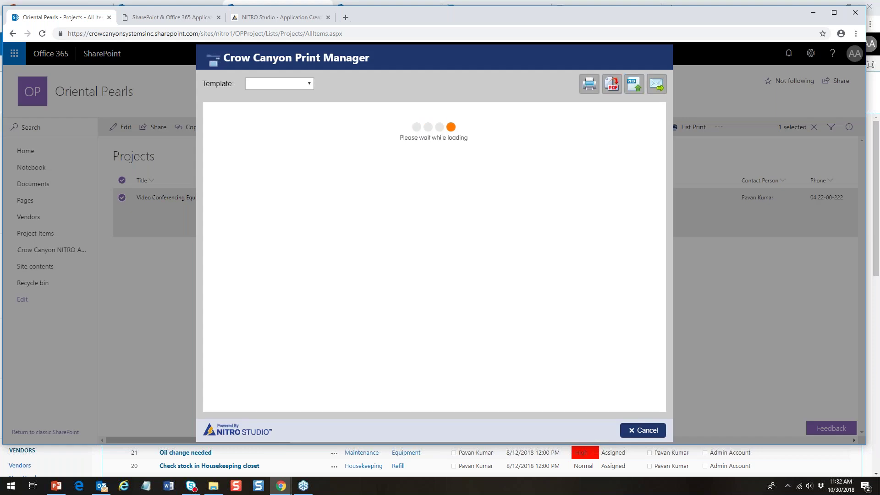
{"action": "left_click", "coordinate": [314, 83]}
{"action": "left_click", "coordinate": [293, 112]}
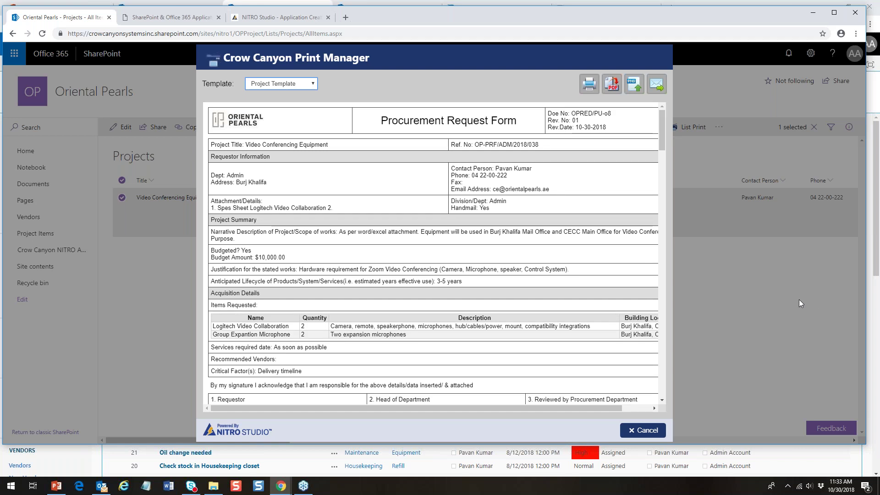
Export the Procurement Request Form to PDF, open the file, and highlight its project title, reference number, contact person and form heading.
{"action": "left_click", "coordinate": [616, 89]}
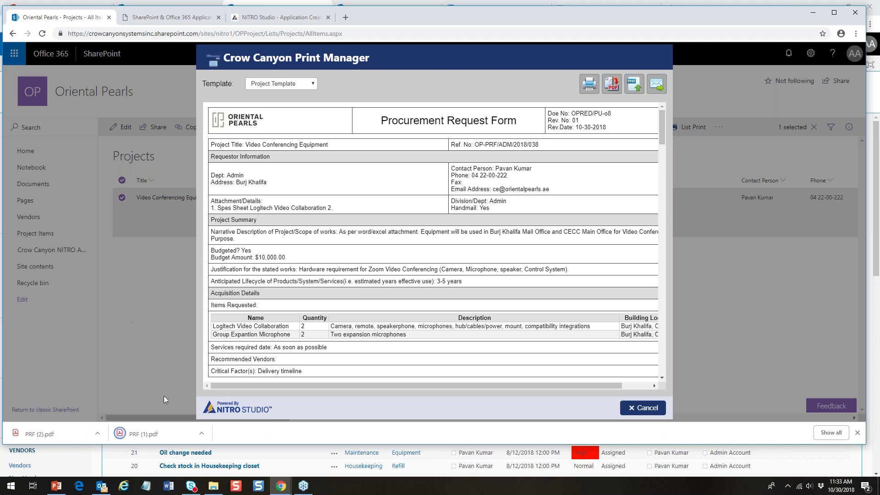
{"action": "left_click", "coordinate": [49, 436]}
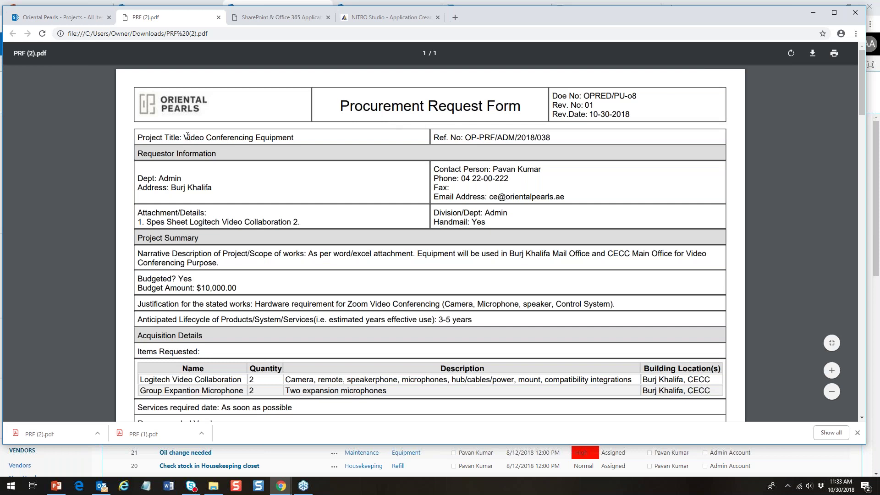
{"action": "left_click_drag", "start_coordinate": [187, 136], "coordinate": [300, 140]}
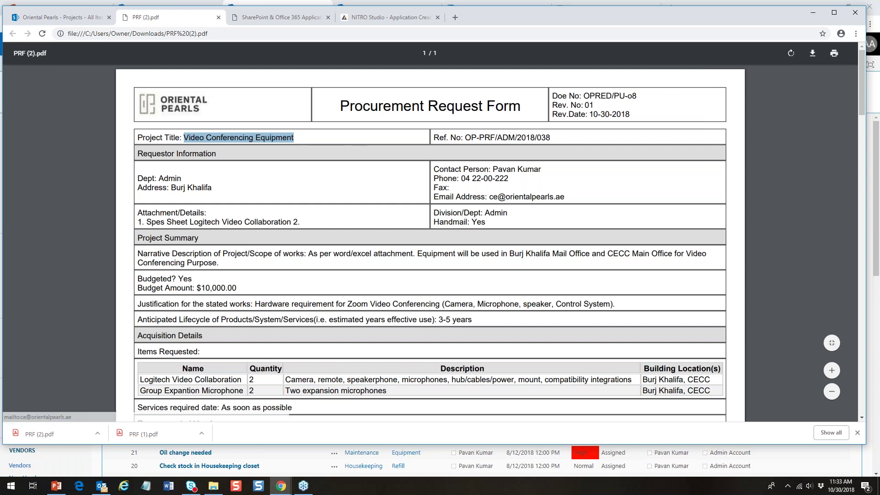
{"action": "left_click_drag", "start_coordinate": [552, 136], "coordinate": [480, 138]}
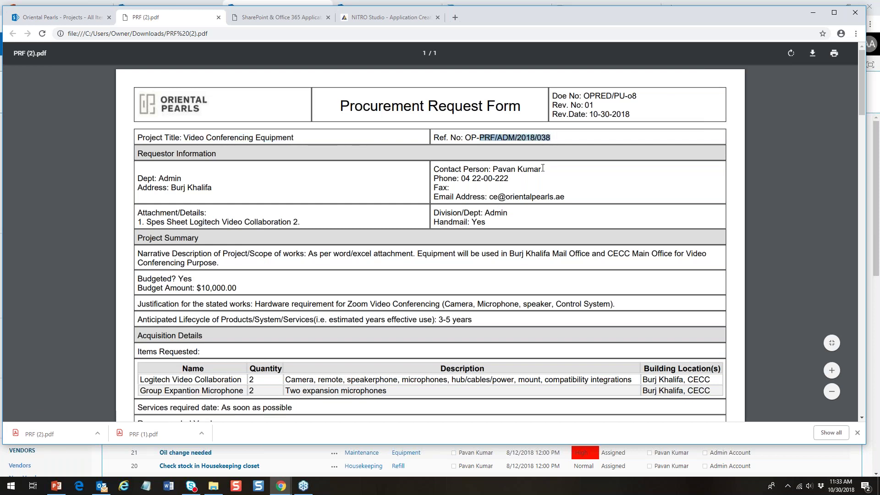
{"action": "left_click_drag", "start_coordinate": [542, 169], "coordinate": [497, 171]}
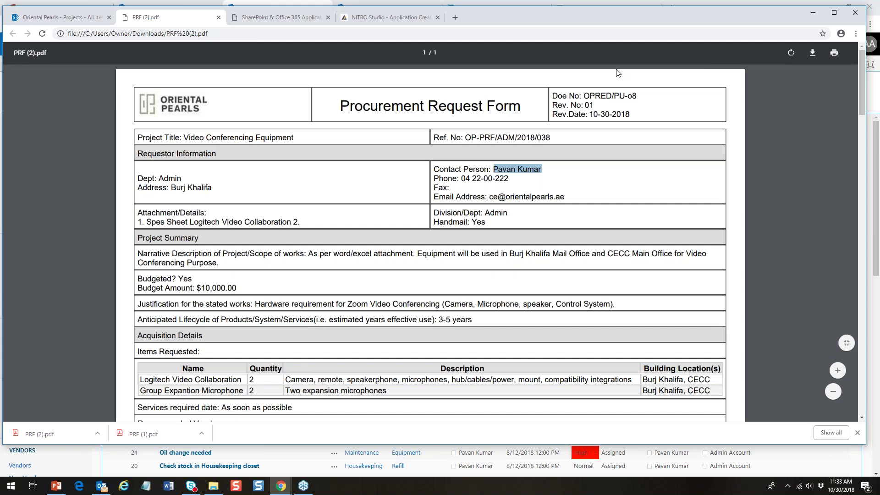
{"action": "mouse_move", "coordinate": [862, 96]}
{"action": "left_mouse_down"}
{"action": "mouse_move", "coordinate": [876, 173]}
{"action": "mouse_move", "coordinate": [859, 92]}
{"action": "left_mouse_up"}
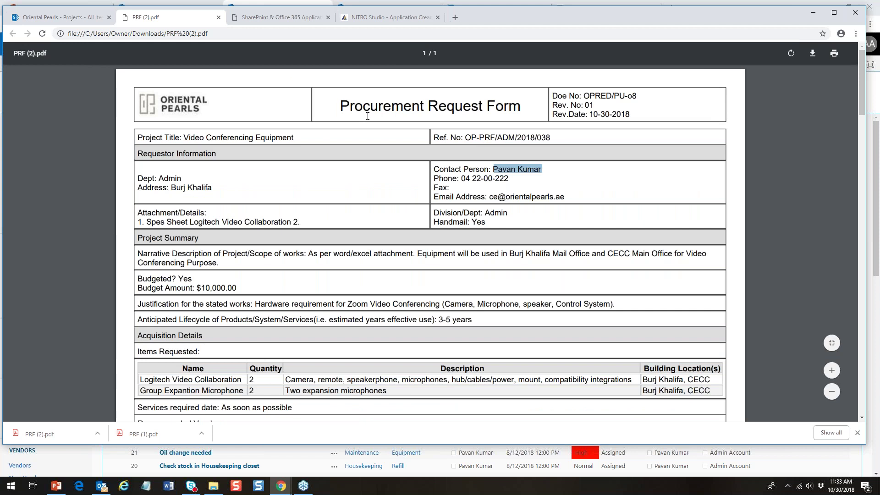
{"action": "left_click_drag", "start_coordinate": [340, 105], "coordinate": [536, 111]}
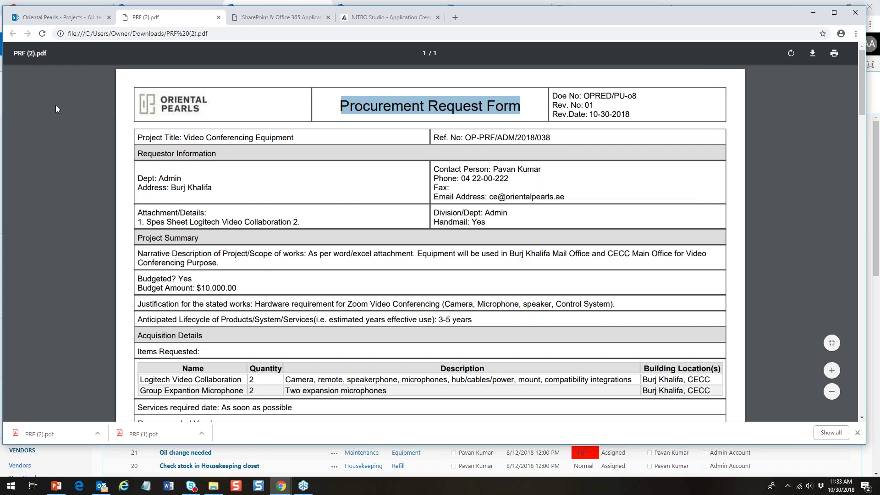
Close the project's print preview and return to the Facilities Work Orders list window.
{"action": "left_click", "coordinate": [54, 18]}
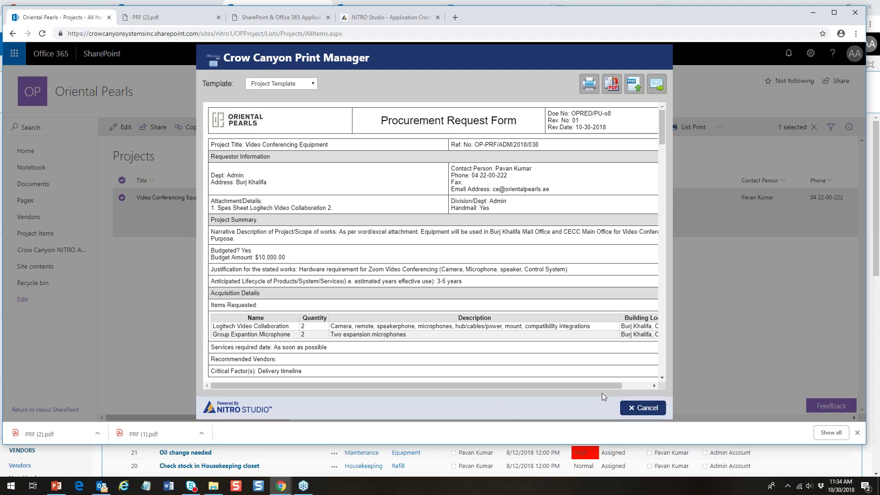
{"action": "left_click", "coordinate": [648, 408]}
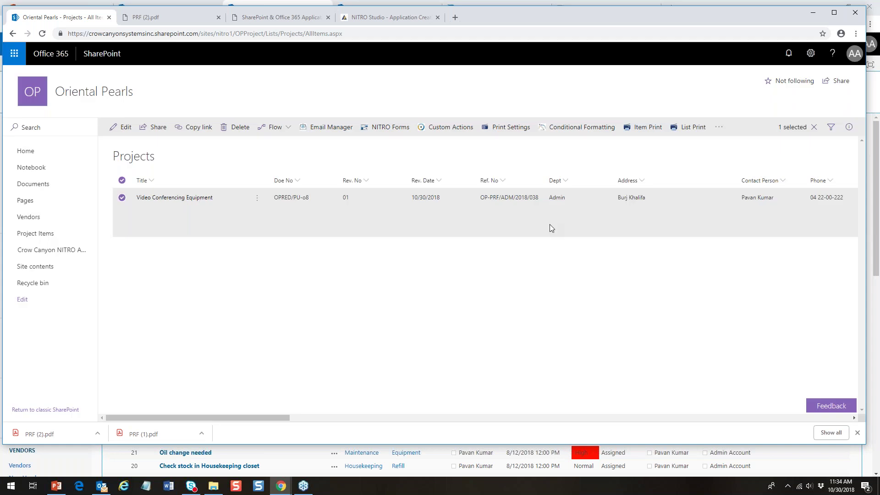
{"action": "left_click_drag", "start_coordinate": [831, 20], "coordinate": [879, 39]}
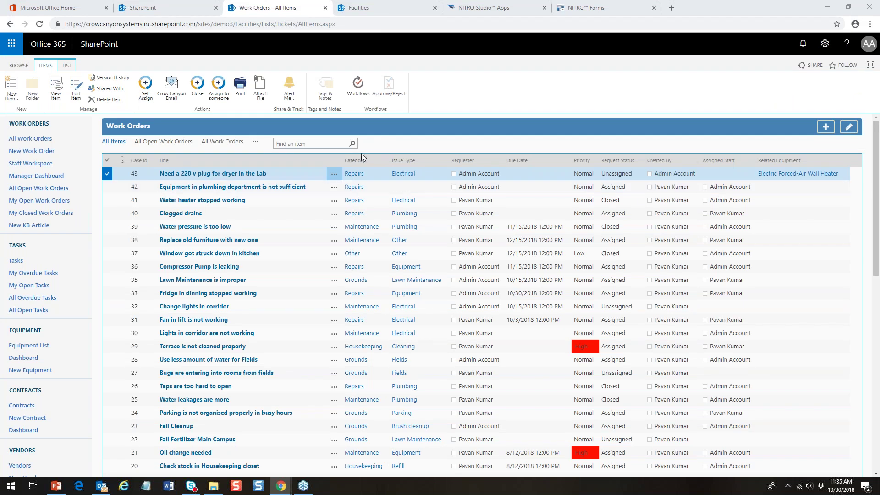
Preview the work order about the 220 v plug for the lab dryer using the Work Order Form print template, and close the preview.
{"action": "left_click", "coordinate": [236, 87]}
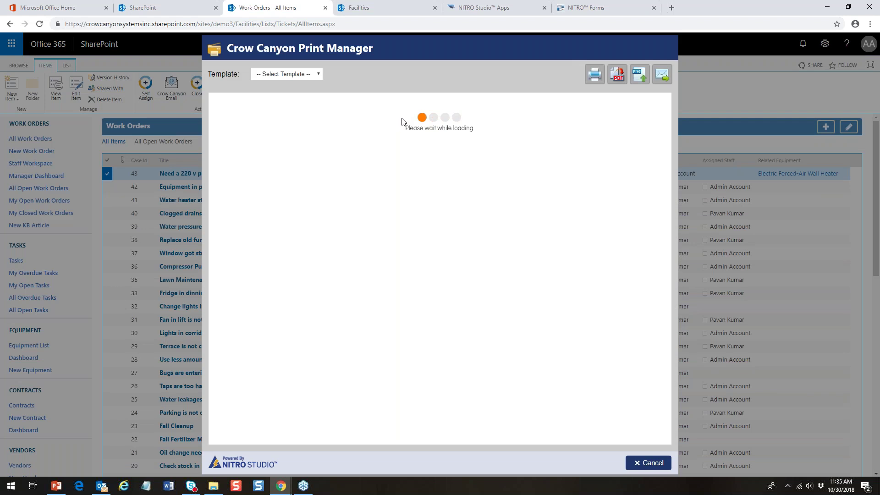
{"action": "left_click", "coordinate": [313, 75]}
{"action": "left_click", "coordinate": [298, 105]}
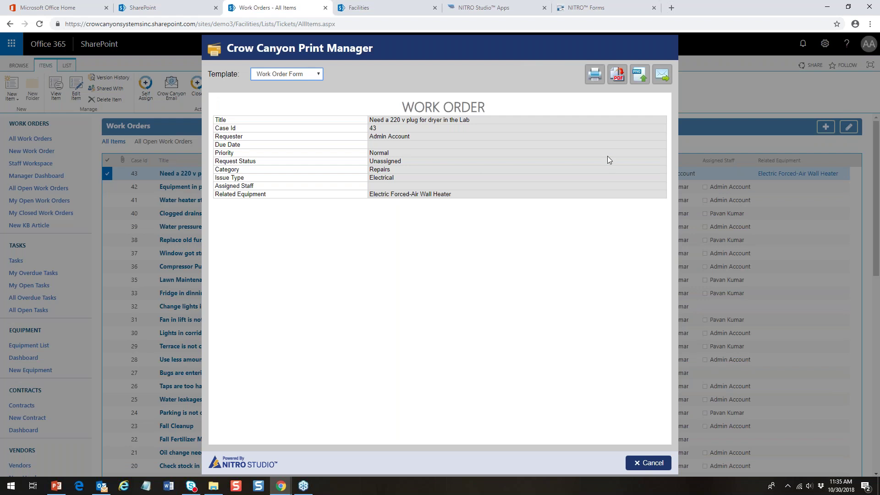
{"action": "left_click", "coordinate": [653, 466]}
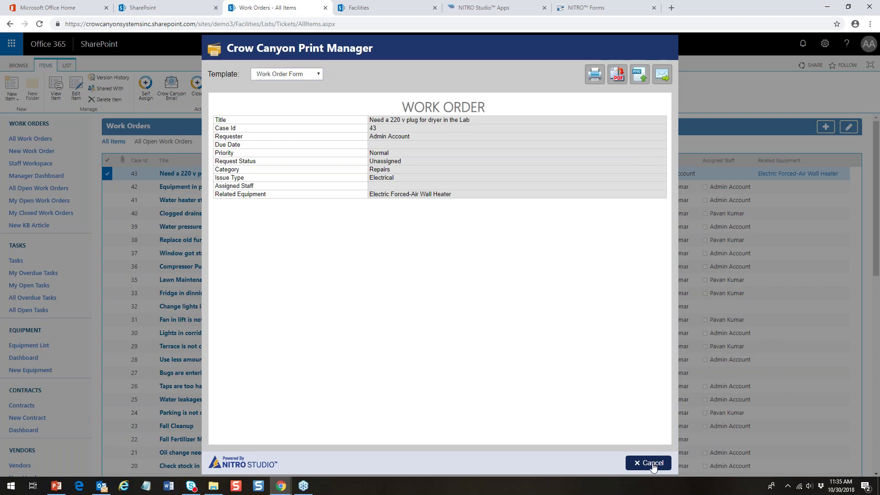
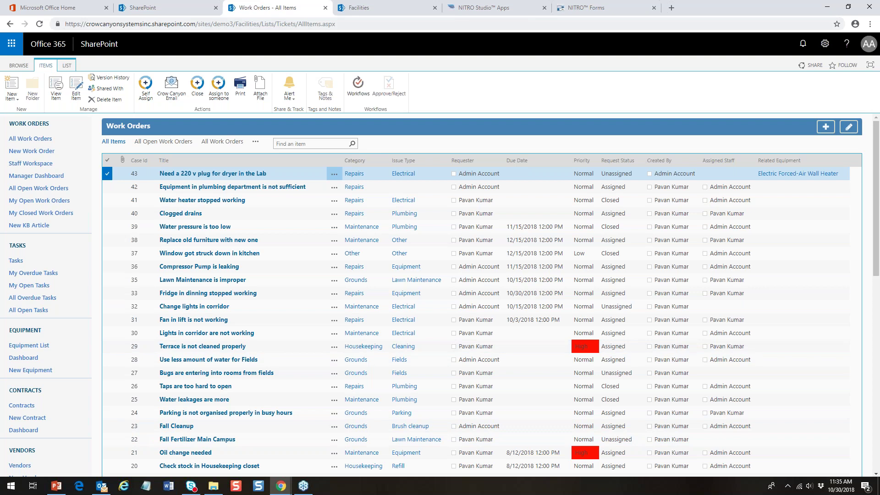
Switch to the NITRO Forms designer for Work Orders and show the Employee tab of the new work order form.
{"action": "left_click", "coordinate": [481, 8]}
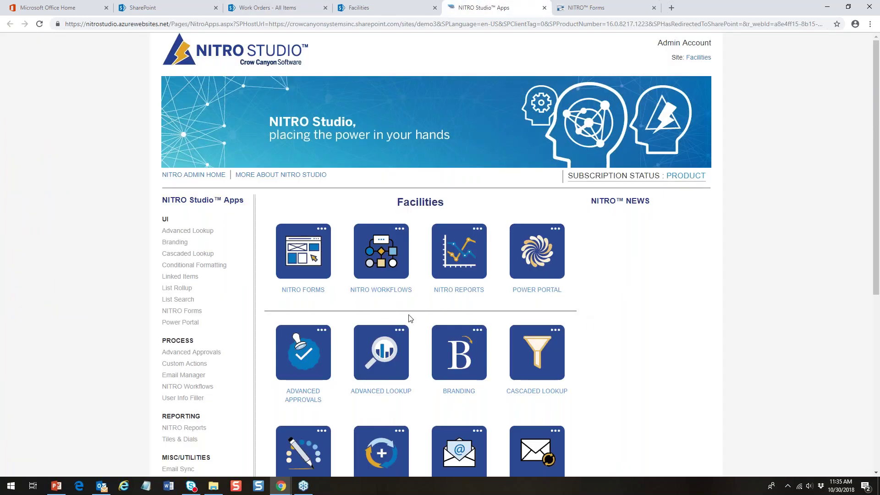
{"action": "left_click", "coordinate": [589, 11]}
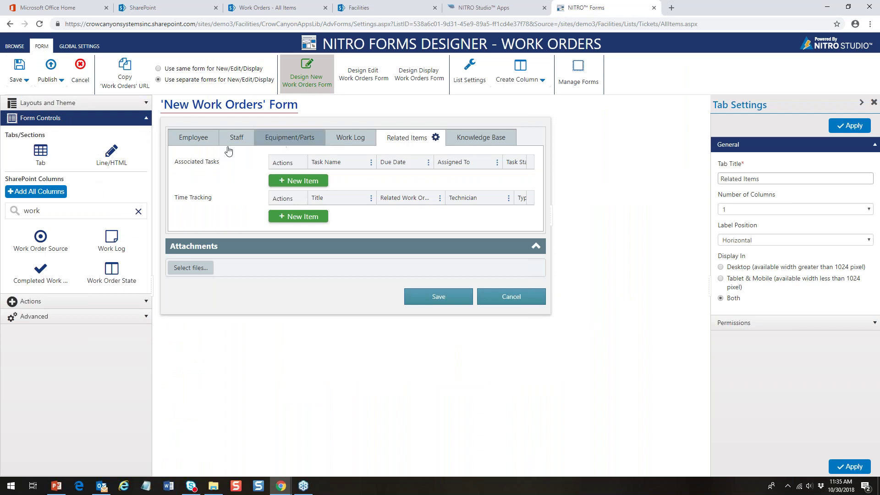
{"action": "left_click", "coordinate": [202, 139]}
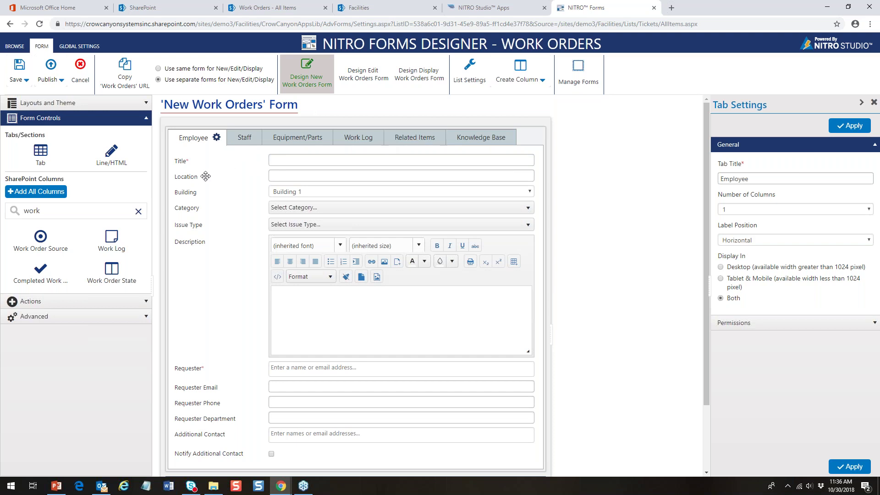
Add an empty tab after Knowledge Base, delete it again, and return to the Employee tab.
{"action": "left_click_drag", "start_coordinate": [40, 155], "coordinate": [533, 147]}
{"action": "left_click", "coordinate": [515, 138]}
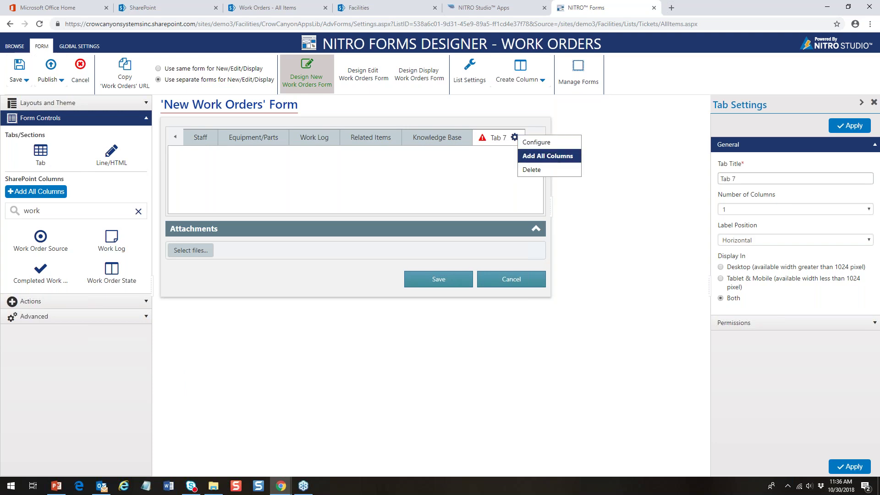
{"action": "left_click", "coordinate": [531, 170]}
{"action": "left_click", "coordinate": [202, 138]}
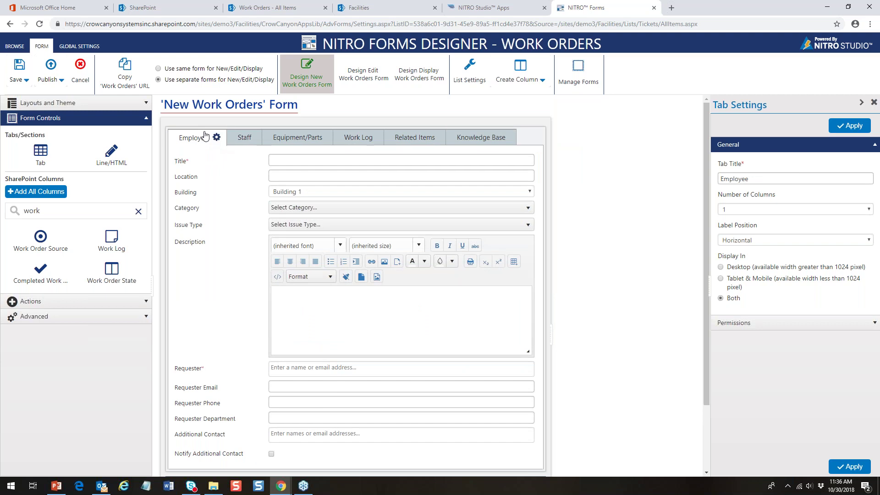
Insert a Line/HTML control above the Title field on the Employee tab, with the text "WORK ORDER FORM XYZ" under the line.
{"action": "left_click_drag", "start_coordinate": [115, 157], "coordinate": [232, 155]}
{"action": "left_click", "coordinate": [487, 156]}
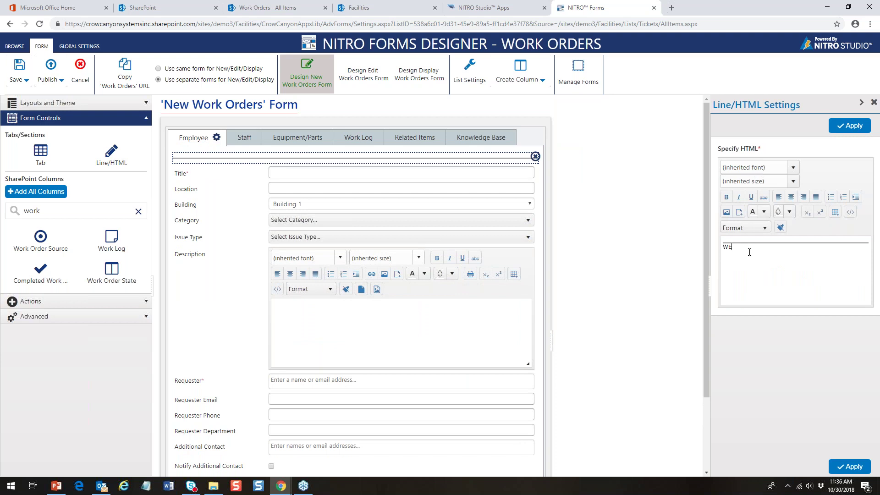
{"action": "type", "text": "ORM XYZ"}
Format the "WORK ORDER FORM XYZ" text as bold, centered and Heading 2, and apply it to the form.
{"action": "left_click_drag", "start_coordinate": [799, 247], "coordinate": [692, 260]}
{"action": "left_click", "coordinate": [726, 196]}
{"action": "left_click", "coordinate": [790, 196]}
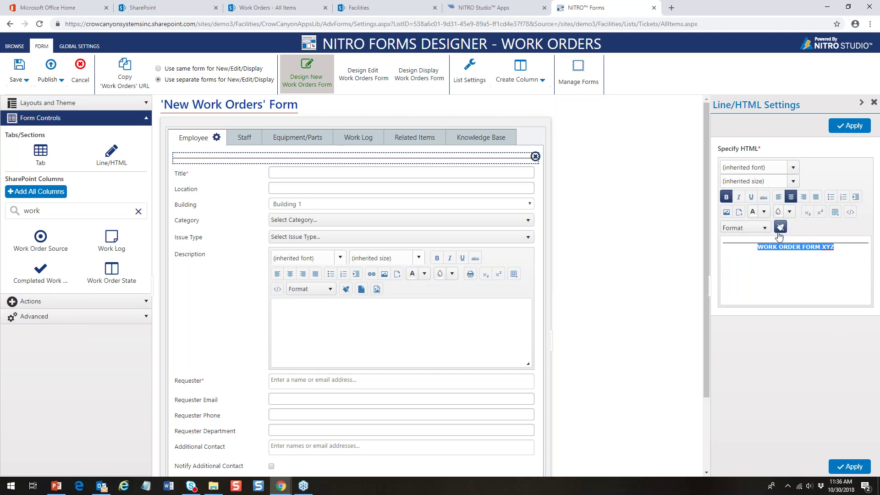
{"action": "left_click", "coordinate": [764, 228]}
{"action": "left_click", "coordinate": [757, 279]}
{"action": "left_click", "coordinate": [851, 466]}
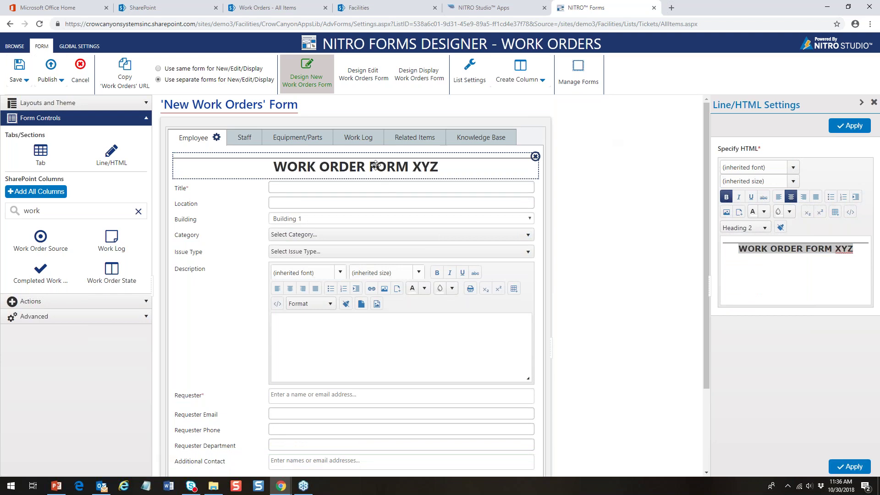
Move the Location field below Building on the Employee tab, and move it back above Building.
{"action": "left_click", "coordinate": [279, 203]}
{"action": "left_click", "coordinate": [230, 200]}
{"action": "left_click_drag", "start_coordinate": [232, 201], "coordinate": [230, 216]}
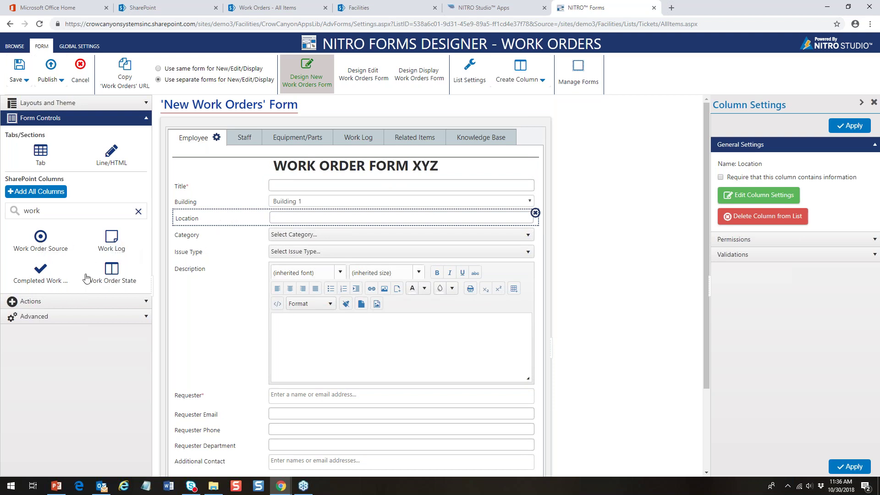
{"action": "mouse_move", "coordinate": [40, 269]}
{"action": "left_mouse_down"}
{"action": "mouse_move", "coordinate": [147, 271]}
{"action": "mouse_move", "coordinate": [166, 235]}
{"action": "mouse_move", "coordinate": [35, 275]}
{"action": "left_mouse_up"}
{"action": "left_click_drag", "start_coordinate": [237, 217], "coordinate": [242, 198]}
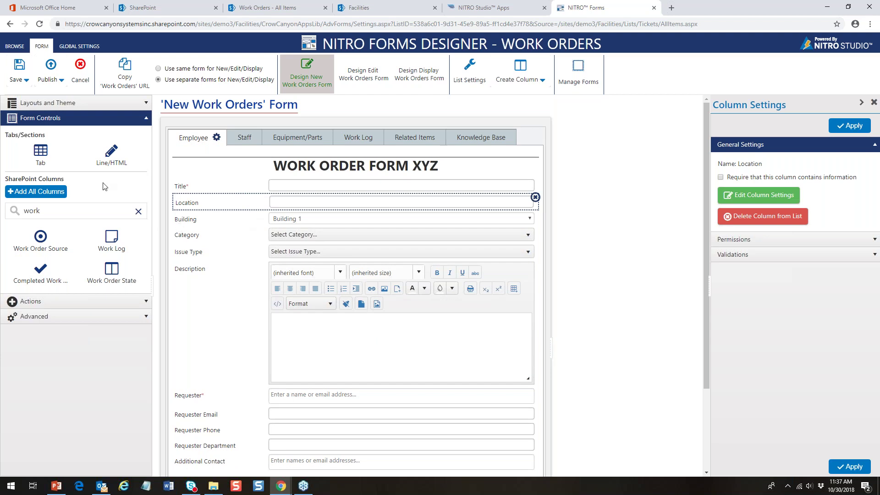
Group the form's columns as sections, collapse the Employee section, and restore the grouping to tabs.
{"action": "left_click", "coordinate": [144, 103]}
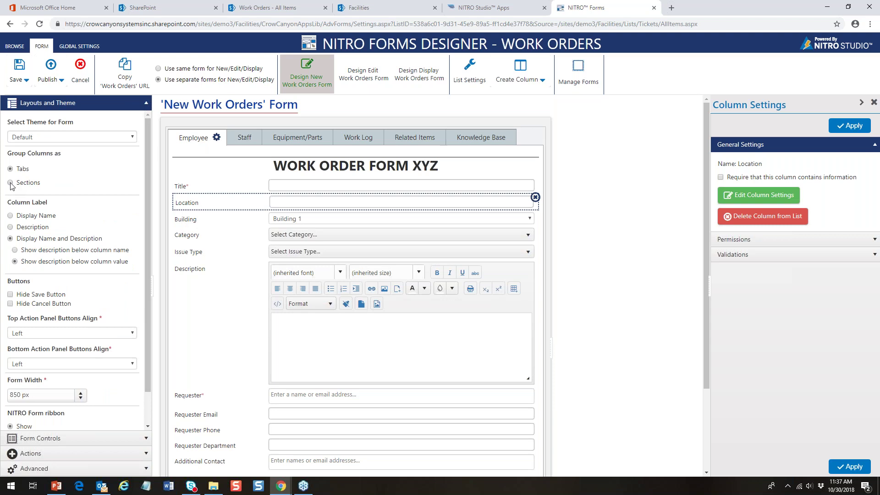
{"action": "left_click", "coordinate": [10, 183]}
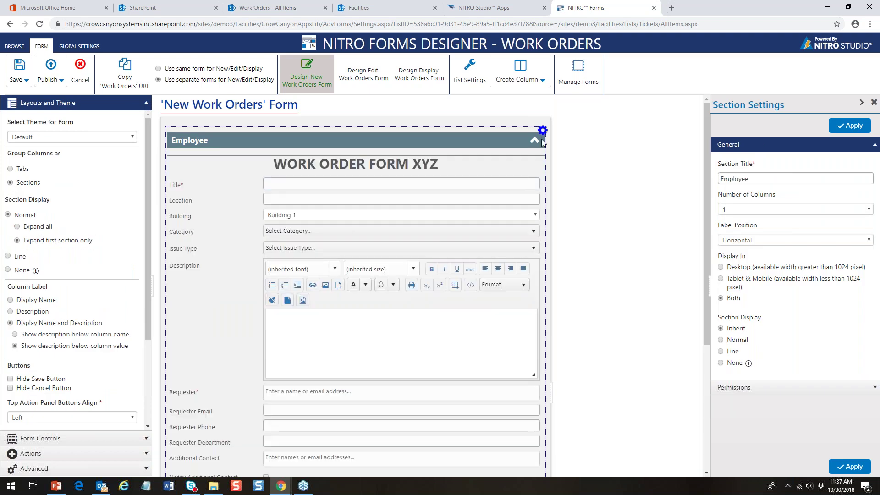
{"action": "left_click", "coordinate": [535, 141]}
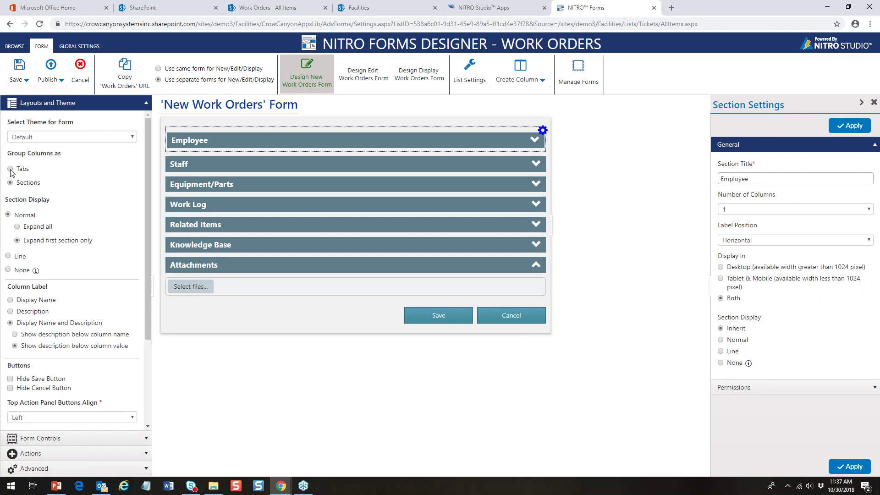
{"action": "left_click", "coordinate": [10, 169]}
Try the Blue theme on the new work order form, and reselect a theme.
{"action": "left_click", "coordinate": [69, 136]}
{"action": "left_click", "coordinate": [71, 171]}
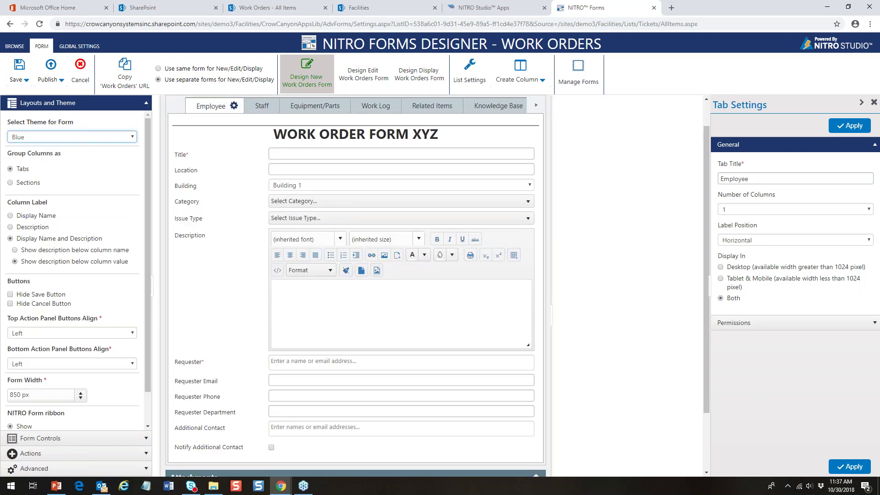
{"action": "left_click", "coordinate": [131, 137]}
{"action": "left_click", "coordinate": [92, 175]}
Show the Actions controls and switch to designing the Display Work Orders form without saving the new form's changes.
{"action": "left_click", "coordinate": [145, 104]}
{"action": "left_click", "coordinate": [147, 134]}
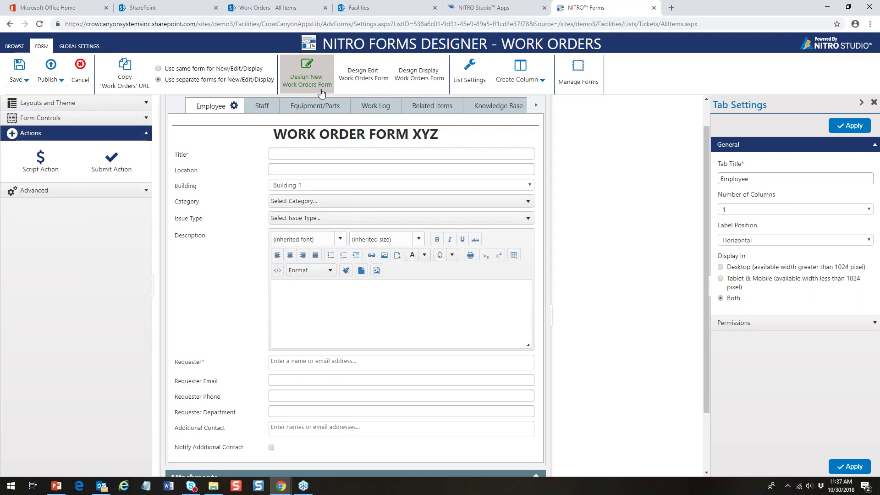
{"action": "left_click", "coordinate": [372, 76]}
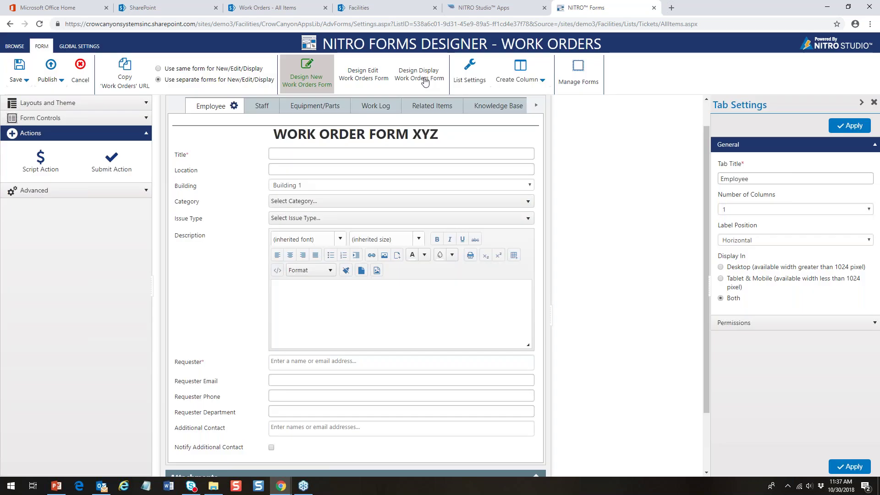
{"action": "left_click", "coordinate": [425, 79]}
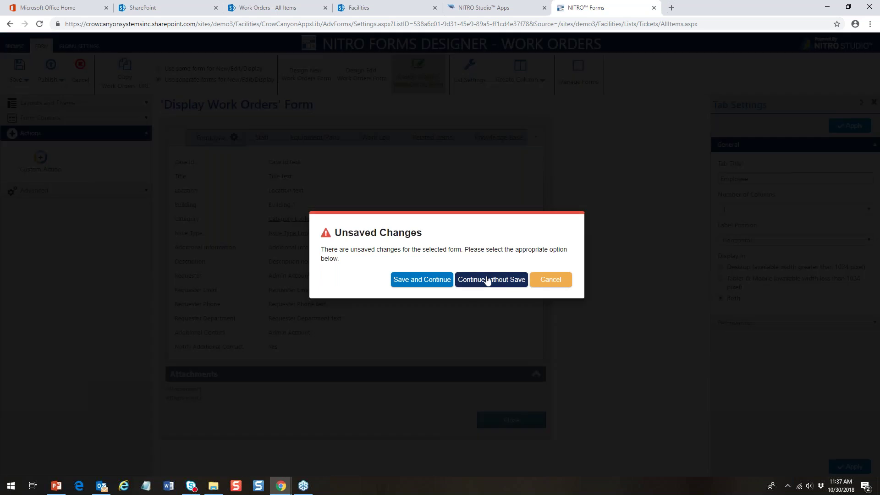
{"action": "left_click", "coordinate": [488, 280]}
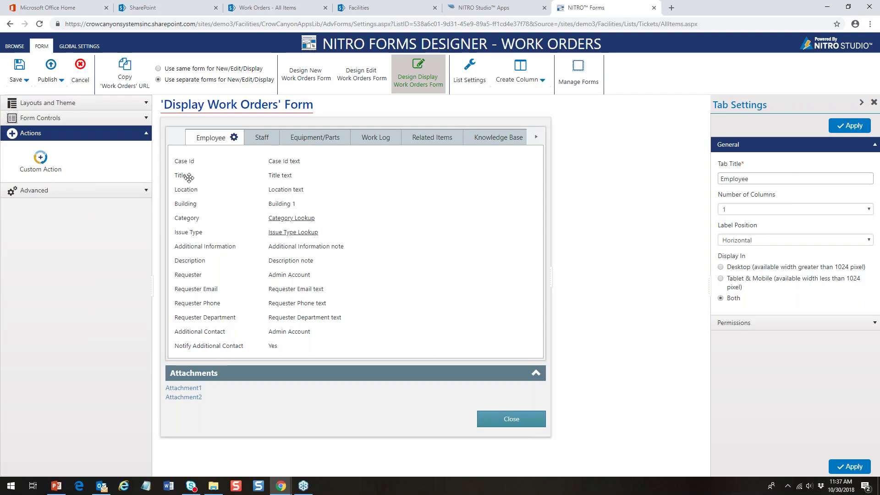
Add a Custom Action button above the tabs of the display form and title it "Escalate Me".
{"action": "left_click_drag", "start_coordinate": [56, 162], "coordinate": [188, 120]}
{"action": "left_click_drag", "start_coordinate": [42, 160], "coordinate": [211, 134]}
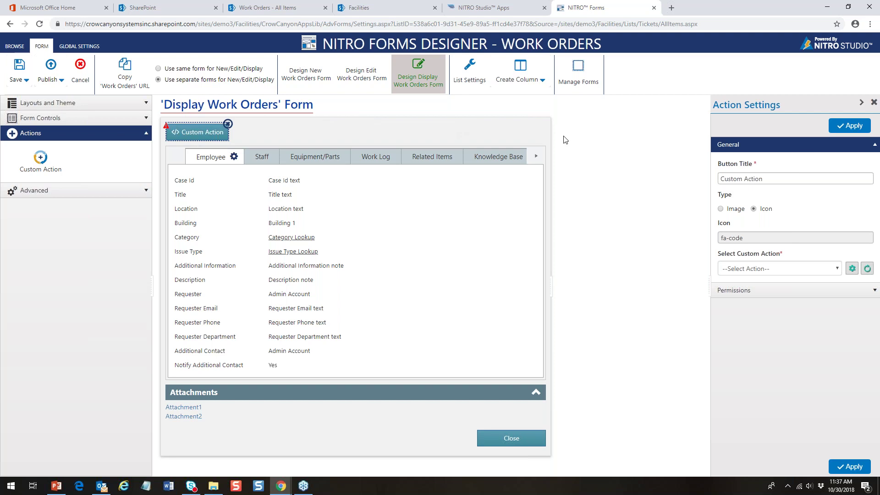
{"action": "triple_click", "coordinate": [768, 179]}
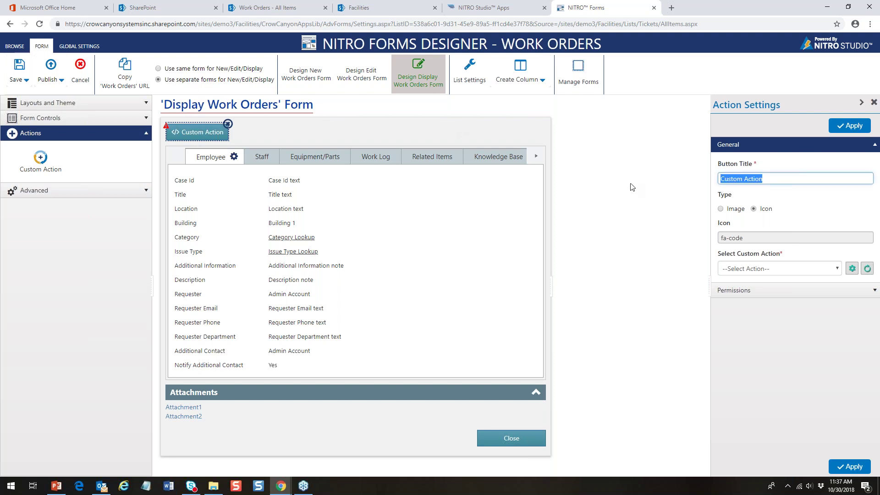
{"action": "type", "text": "Escalate Me"}
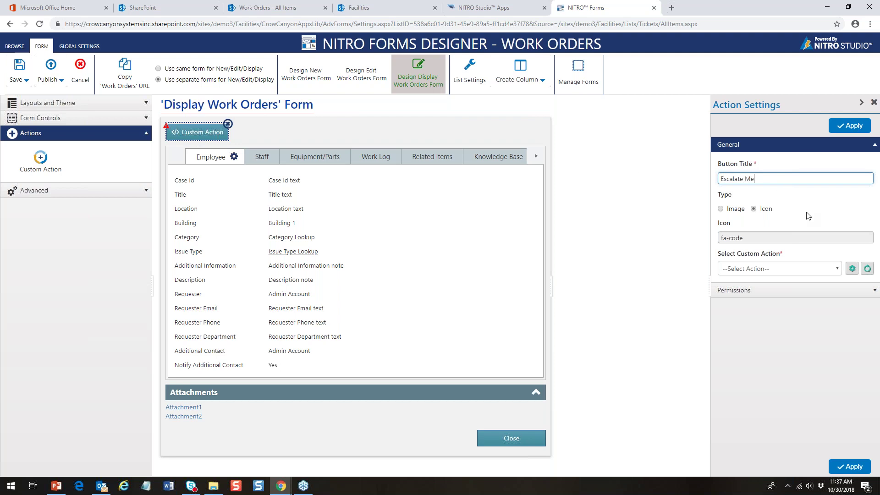
Open the custom action settings for the Work Orders list from the button and start a new custom action titled "Escalate".
{"action": "left_click", "coordinate": [800, 269]}
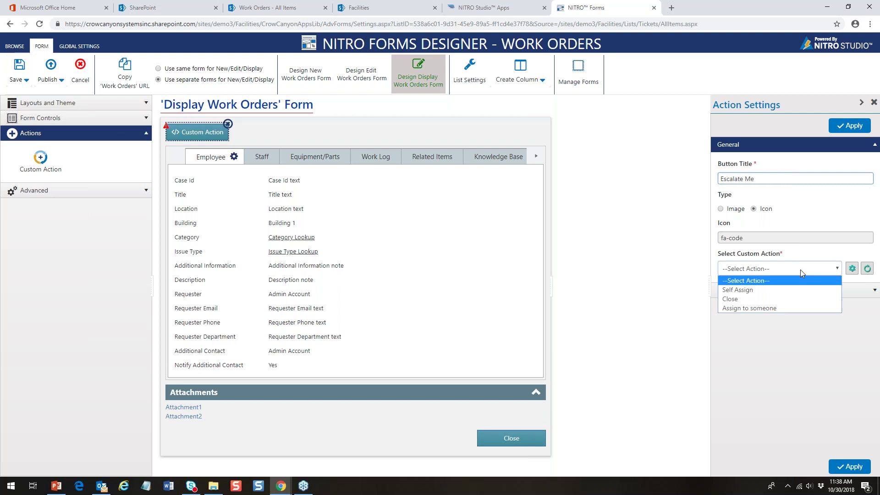
{"action": "left_click", "coordinate": [852, 269]}
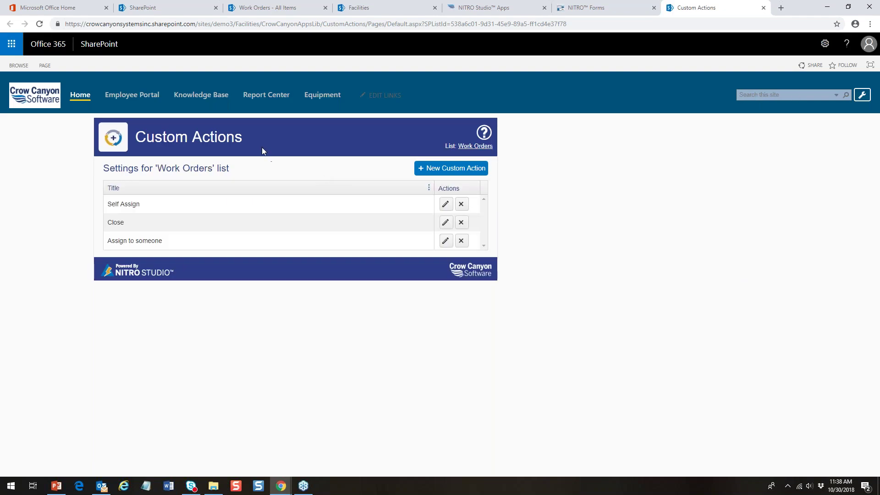
{"action": "left_click", "coordinate": [447, 170]}
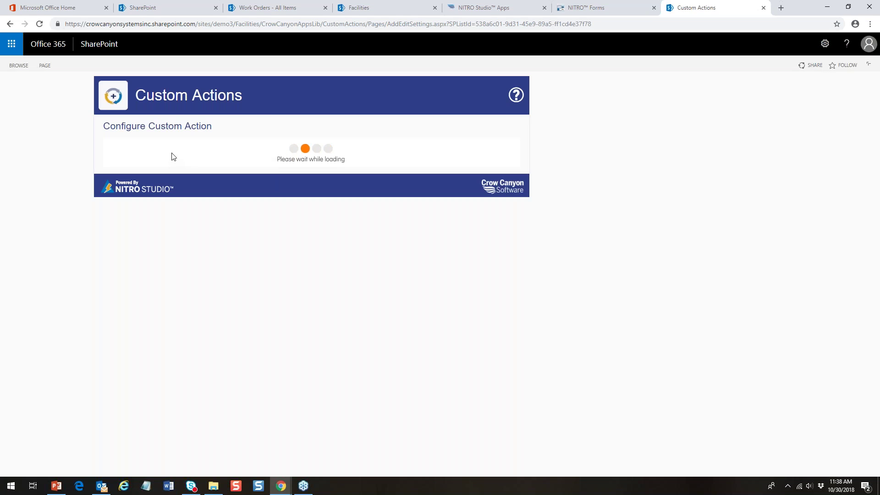
{"action": "left_click", "coordinate": [184, 157]}
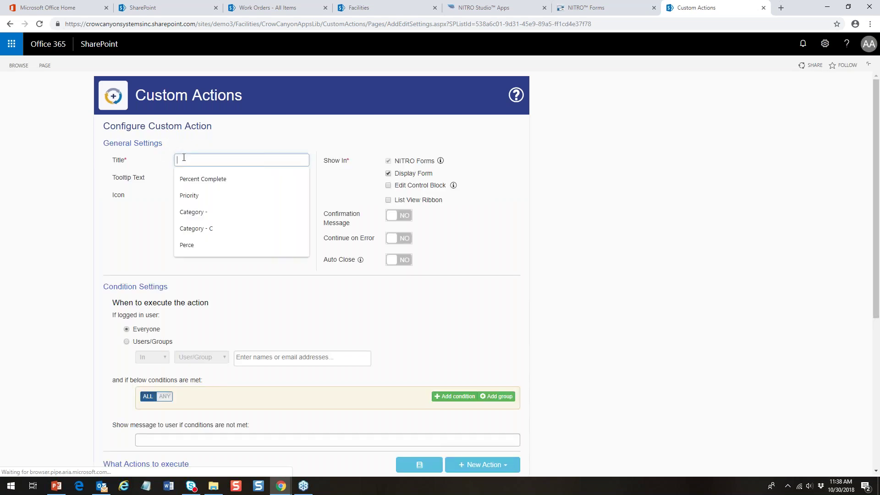
{"action": "type", "text": "Escalate"}
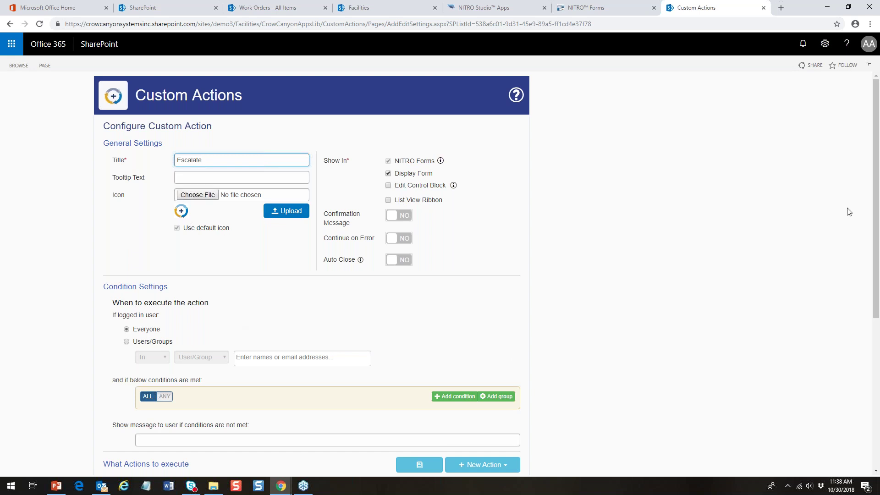
Examine the settings for a Send Mail action and an Update List Item action, discarding both.
{"action": "scroll", "coordinate": [286, 263], "scroll_direction": "down", "scroll_amount": 3}
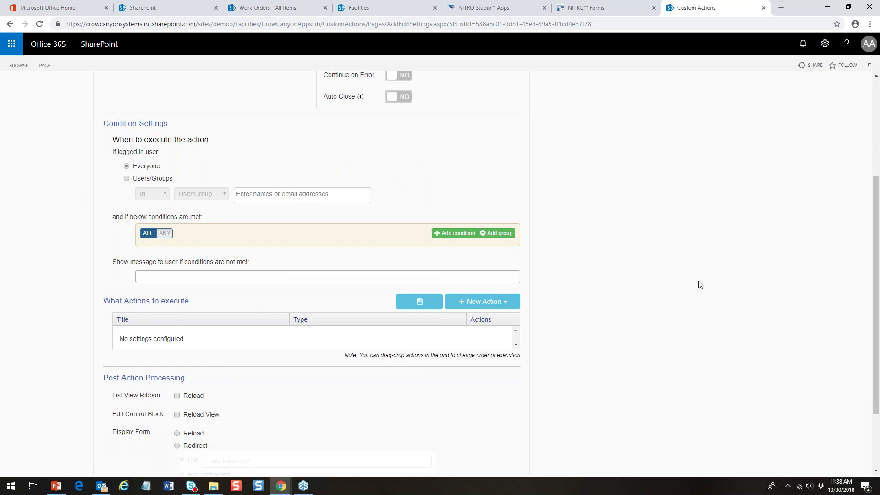
{"action": "left_click", "coordinate": [508, 303]}
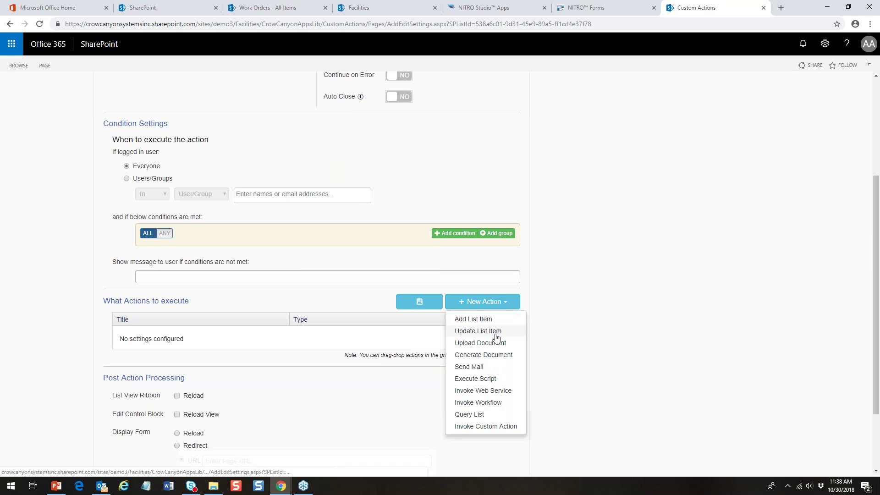
{"action": "left_click", "coordinate": [489, 367]}
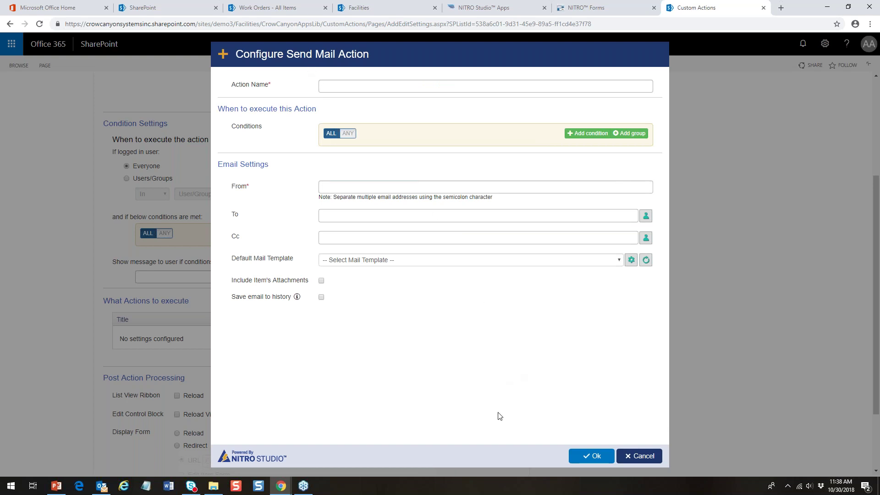
{"action": "left_click", "coordinate": [633, 456]}
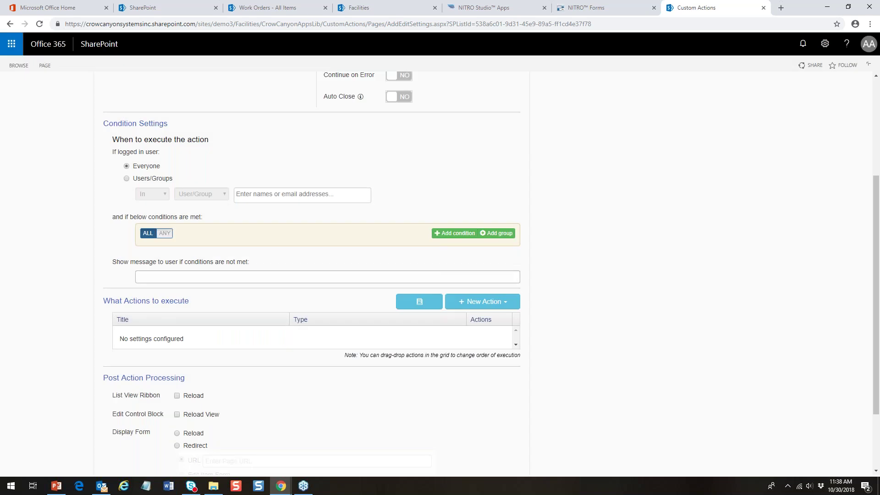
{"action": "left_click", "coordinate": [485, 307]}
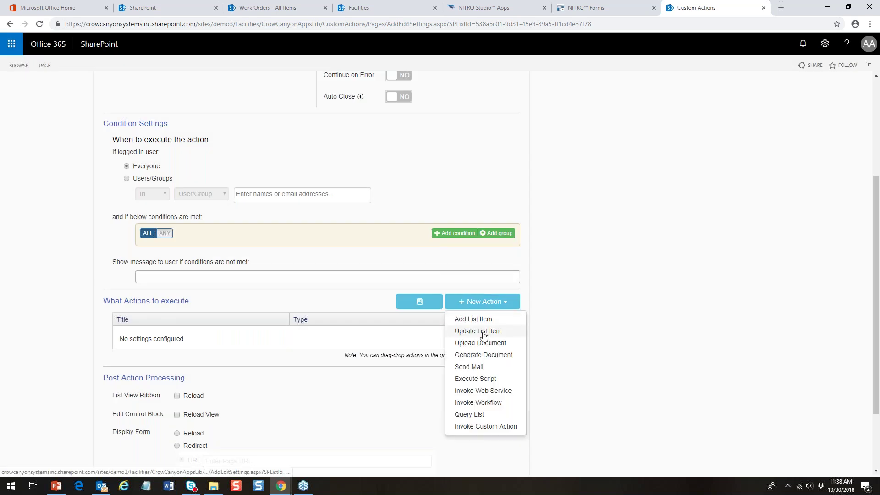
{"action": "left_click", "coordinate": [484, 332]}
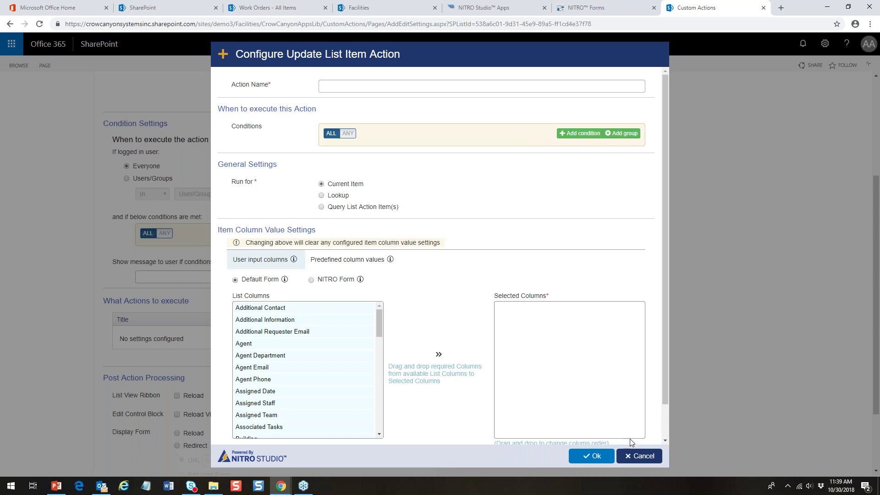
{"action": "left_click", "coordinate": [641, 462]}
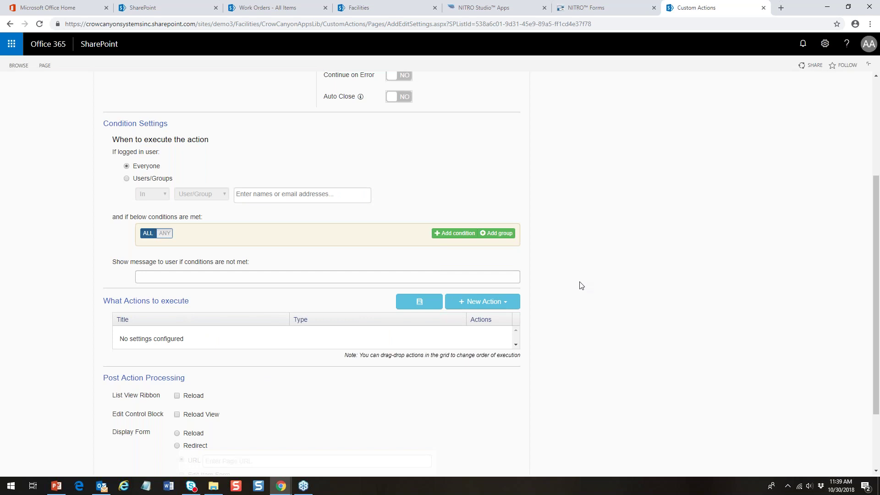
Add an Update List Item action named "Set Priority to High" and show its predefined column values.
{"action": "left_click", "coordinate": [501, 306]}
{"action": "left_click", "coordinate": [484, 337]}
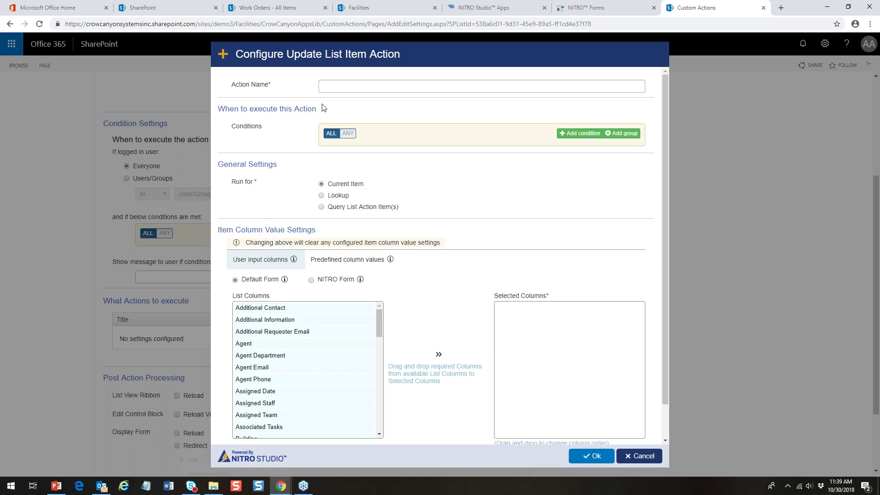
{"action": "left_click", "coordinate": [333, 87]}
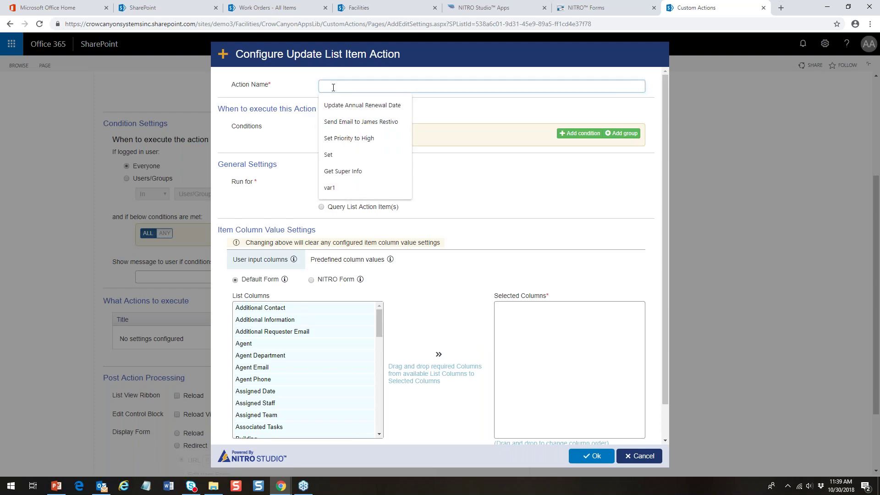
{"action": "left_click", "coordinate": [360, 138]}
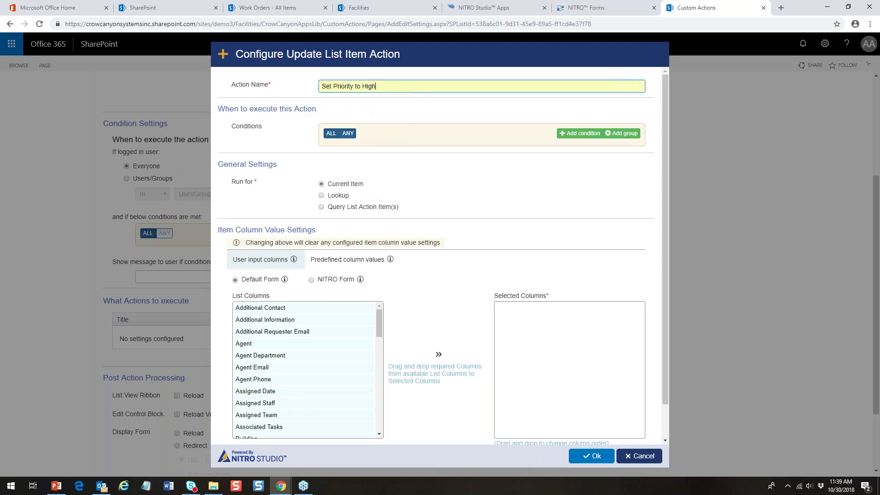
{"action": "left_click", "coordinate": [330, 259]}
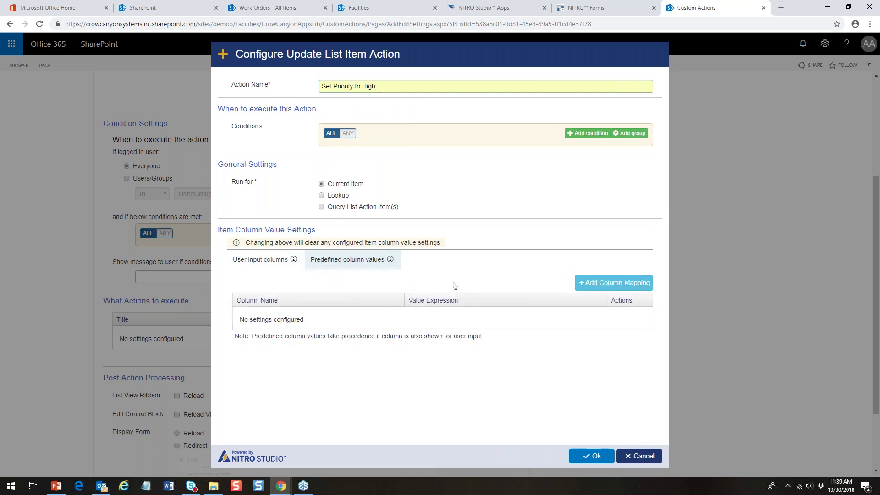
Map the Priority column to the value High and confirm the Update List Item action.
{"action": "left_click", "coordinate": [613, 285]}
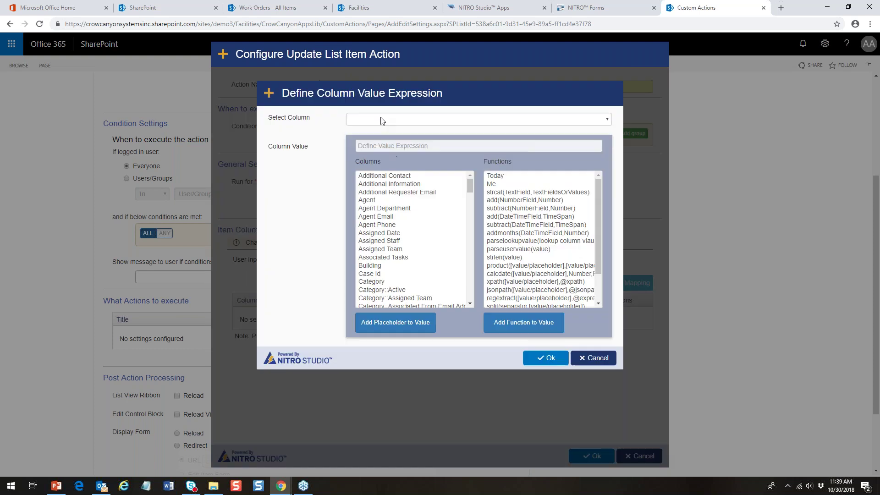
{"action": "left_click", "coordinate": [380, 120]}
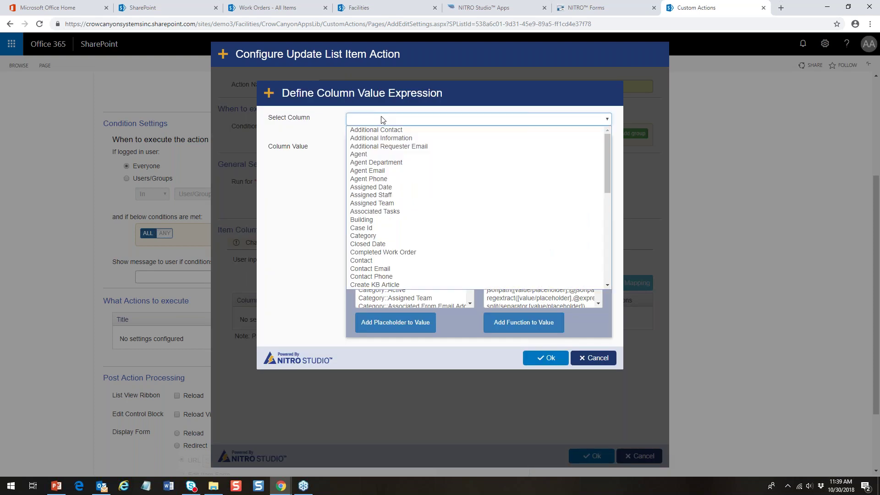
{"action": "left_click_drag", "start_coordinate": [609, 182], "coordinate": [608, 263]}
{"action": "left_click", "coordinate": [496, 234]}
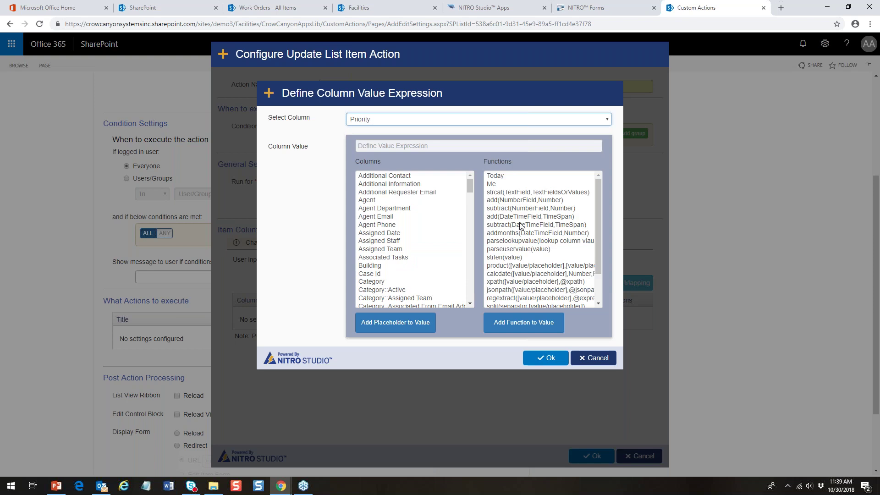
{"action": "left_click", "coordinate": [430, 145]}
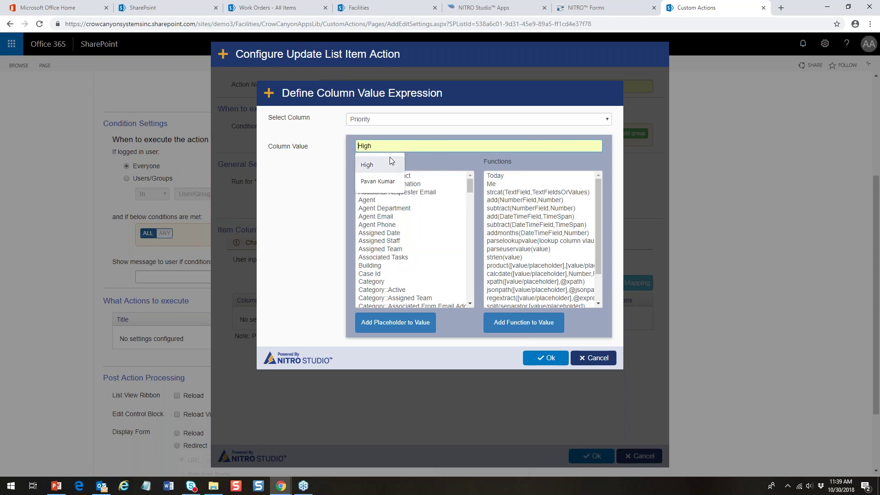
{"action": "left_click", "coordinate": [380, 165]}
{"action": "left_click", "coordinate": [546, 358]}
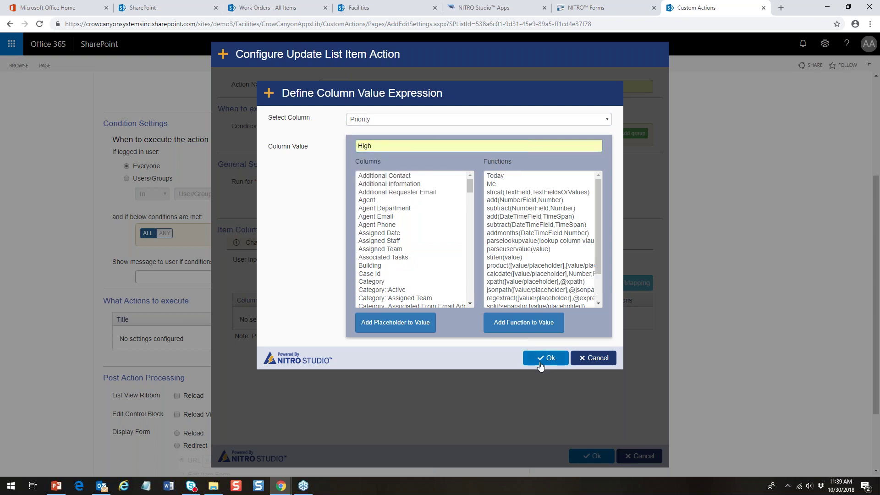
{"action": "left_click", "coordinate": [596, 456]}
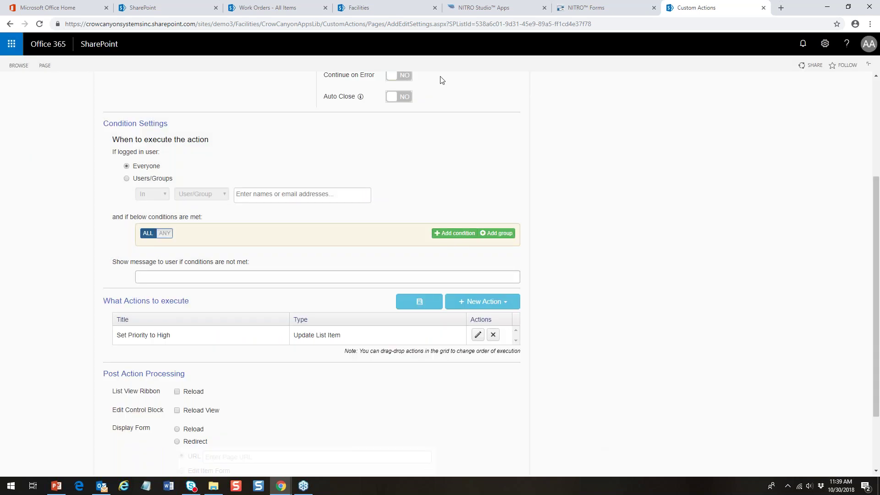
Return to the form designer, reload the custom actions for the Escalate Me button and check the available ones.
{"action": "left_click", "coordinate": [606, 8]}
{"action": "left_click", "coordinate": [867, 269]}
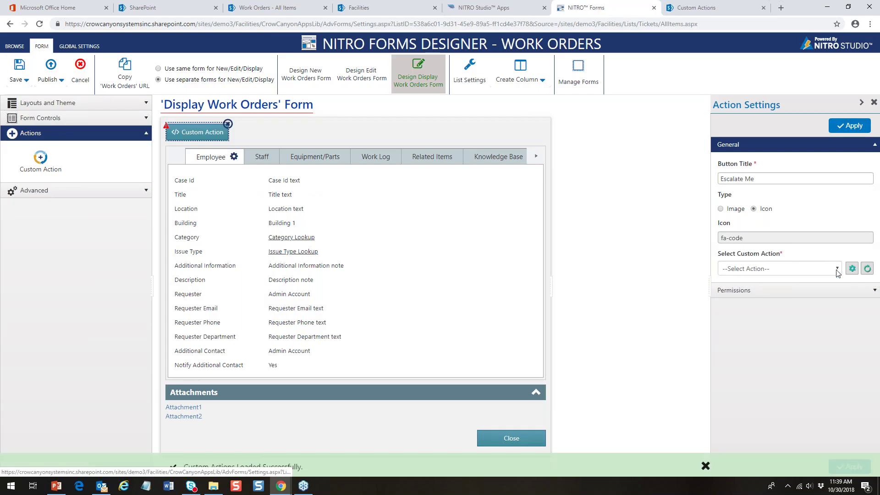
{"action": "left_click", "coordinate": [837, 273]}
{"action": "left_click", "coordinate": [822, 266]}
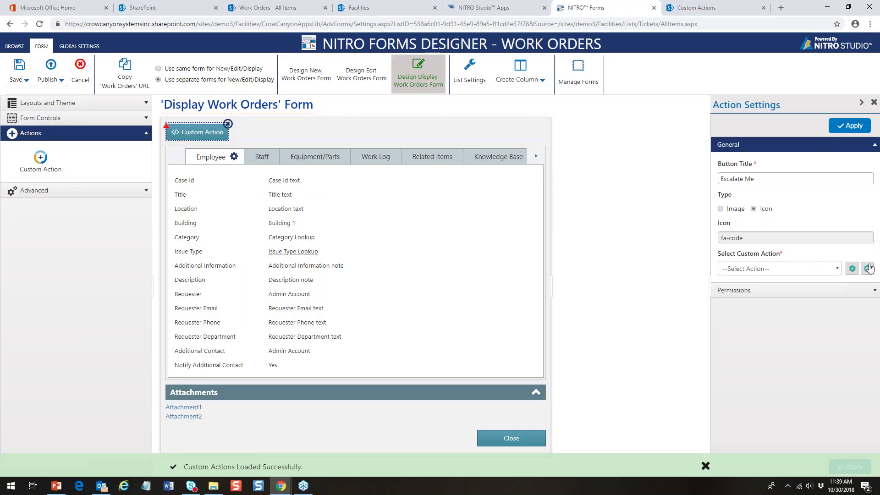
{"action": "left_click", "coordinate": [869, 270]}
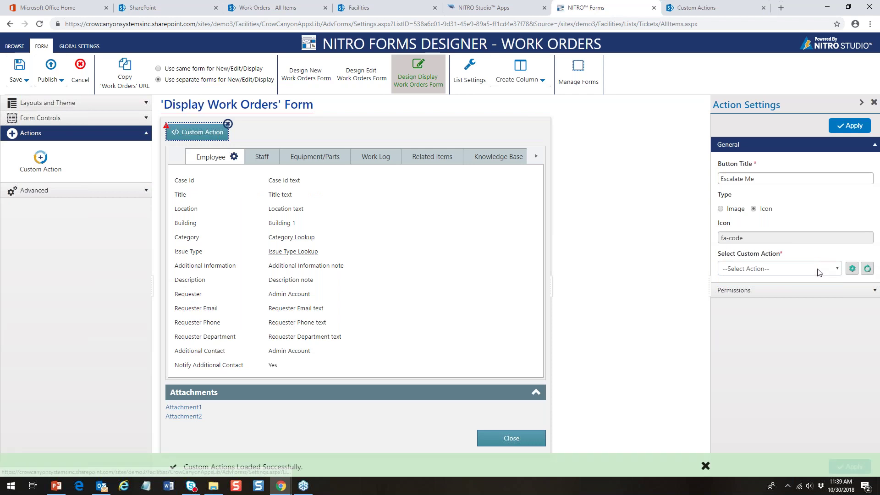
{"action": "left_click", "coordinate": [804, 268]}
{"action": "left_click", "coordinate": [805, 257]}
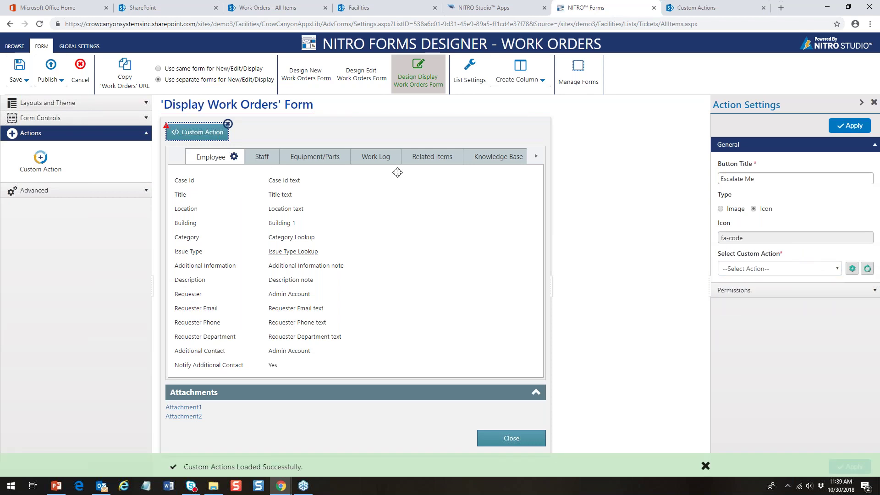
Try to apply the Escalate Me button's settings without a custom action, and list the available actions again.
{"action": "left_click_drag", "start_coordinate": [40, 158], "coordinate": [92, 152]}
{"action": "left_click", "coordinate": [850, 125]}
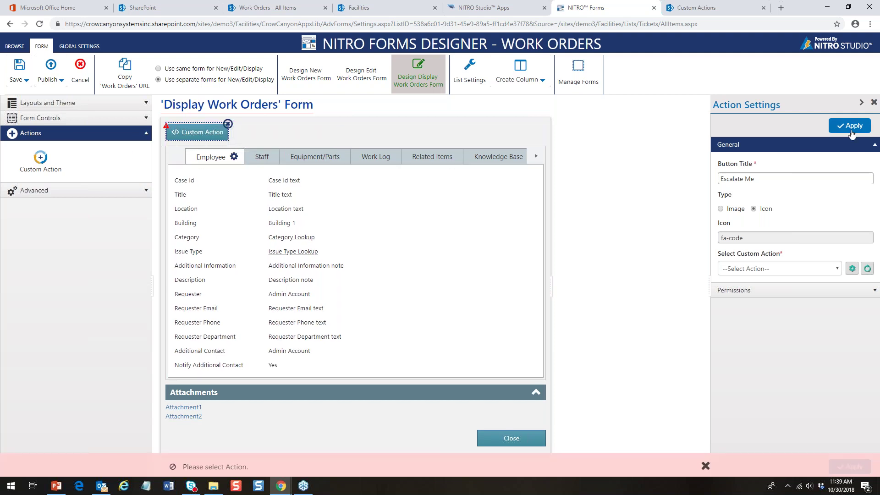
{"action": "left_click", "coordinate": [705, 466]}
{"action": "left_click", "coordinate": [837, 269]}
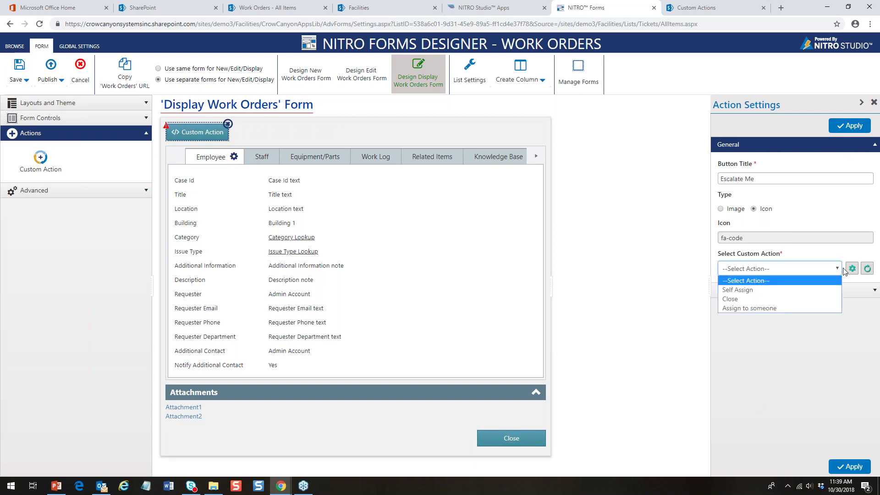
Reopen the Work Orders custom action settings from the button and start a new custom action titled "Escalate".
{"action": "left_click", "coordinate": [852, 268]}
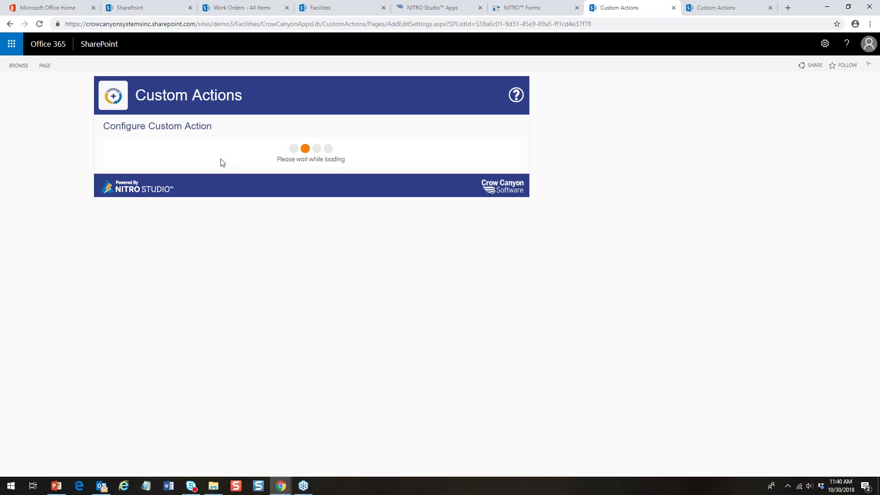
{"action": "left_click", "coordinate": [211, 161]}
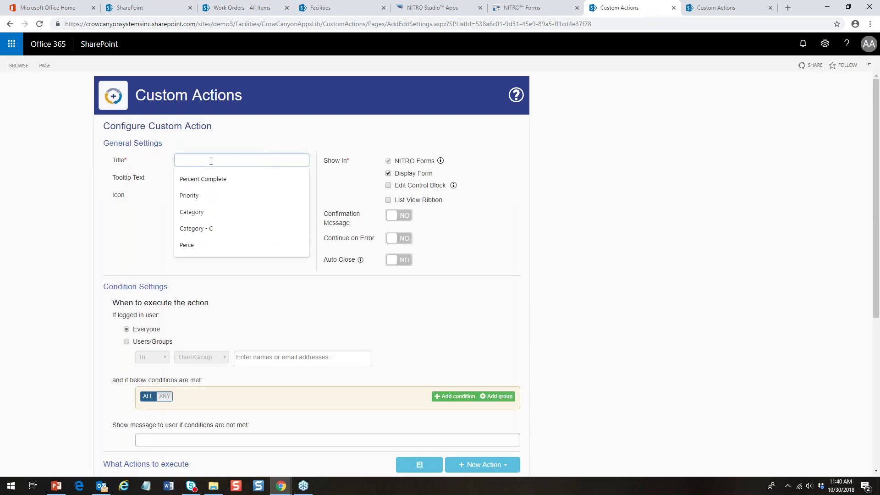
{"action": "type", "text": "Escalate"}
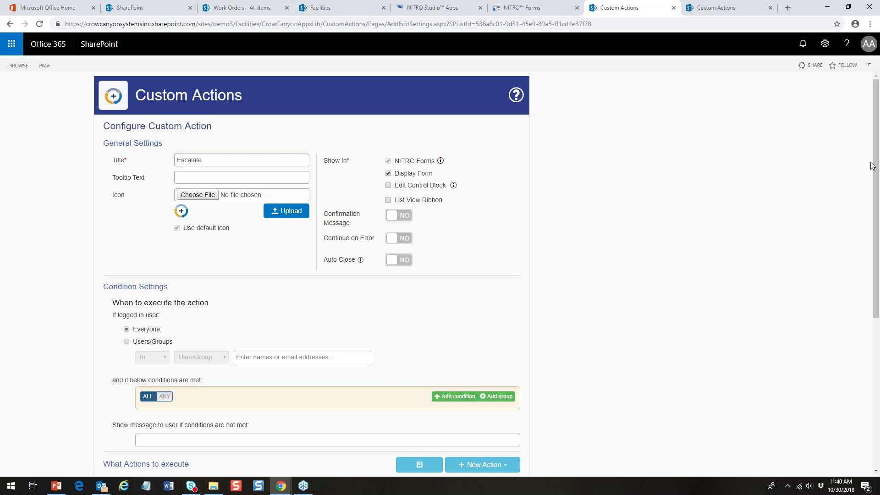
Add an Update List Item action named "Set Priority to High" to Escalate and show its predefined column values.
{"action": "left_click_drag", "start_coordinate": [876, 166], "coordinate": [860, 322]}
{"action": "left_click", "coordinate": [501, 215]}
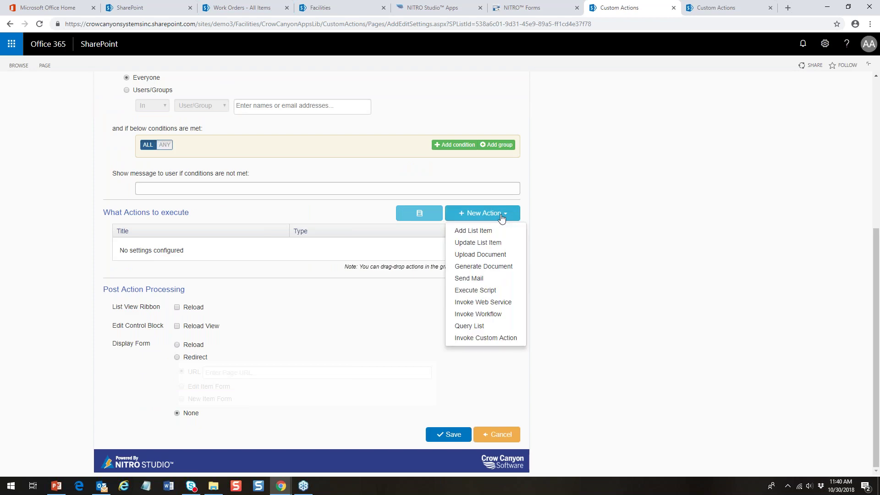
{"action": "left_click", "coordinate": [495, 245]}
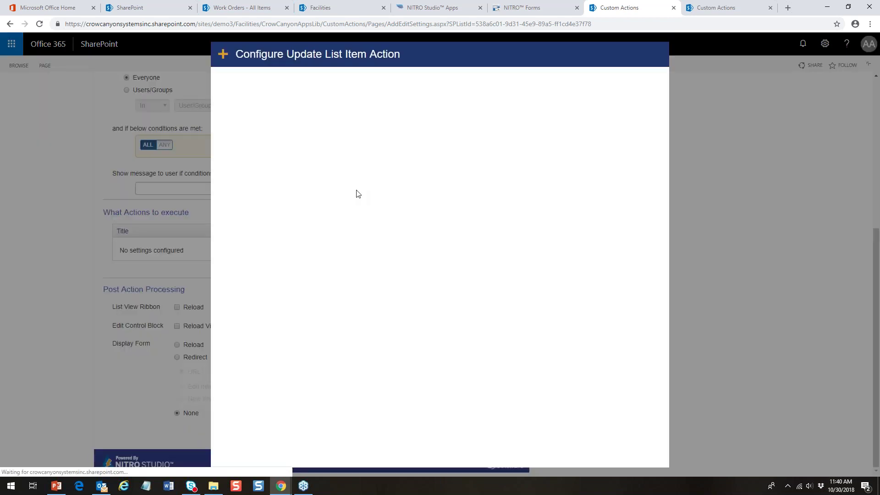
{"action": "left_click", "coordinate": [347, 88]}
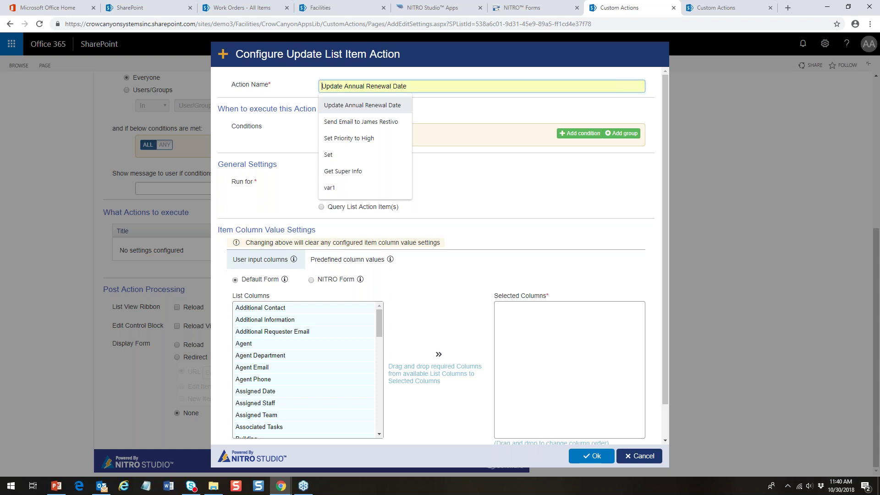
{"action": "left_click", "coordinate": [346, 136]}
{"action": "left_click_drag", "start_coordinate": [347, 260], "coordinate": [348, 260]}
Add a column mapping that sets the Priority column to High in the Update List Item action.
{"action": "left_click", "coordinate": [591, 284]}
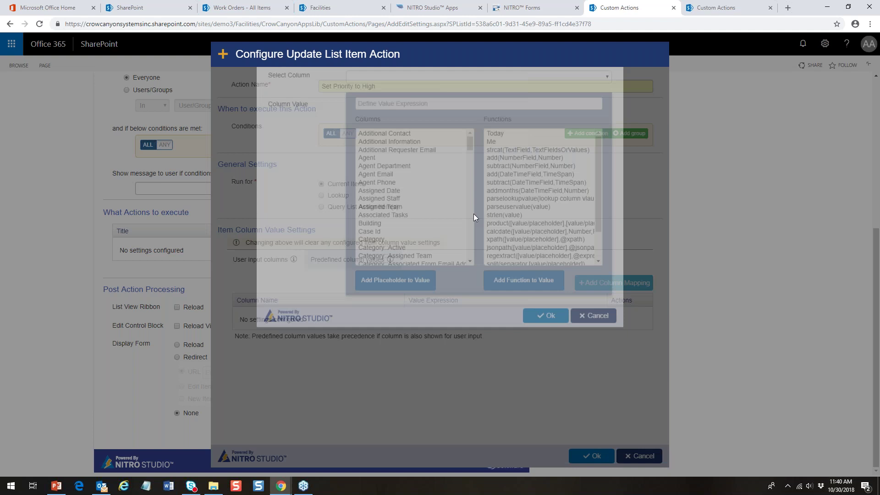
{"action": "left_click", "coordinate": [370, 119]}
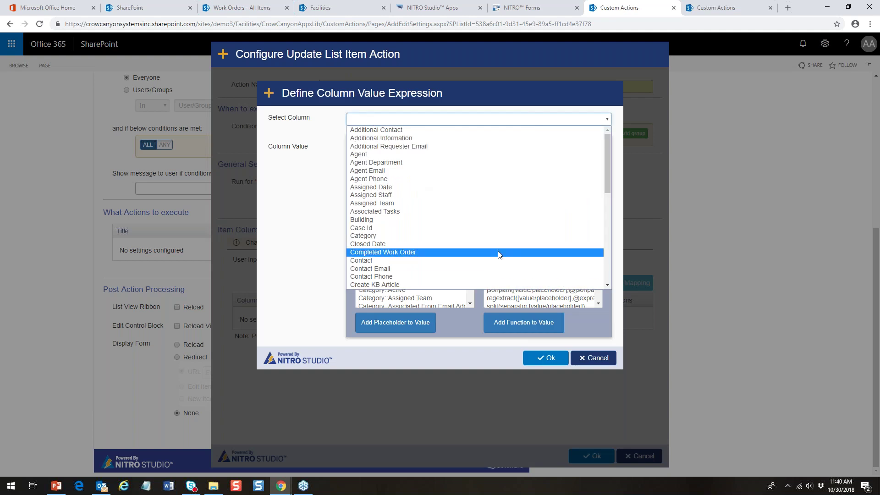
{"action": "scroll", "coordinate": [609, 254], "scroll_direction": "down", "scroll_amount": 3}
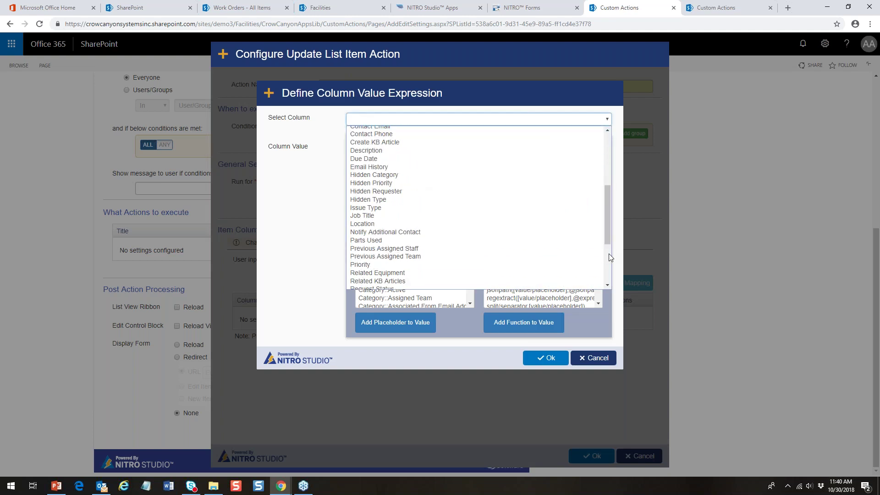
{"action": "left_click", "coordinate": [499, 269]}
{"action": "left_click", "coordinate": [458, 149]}
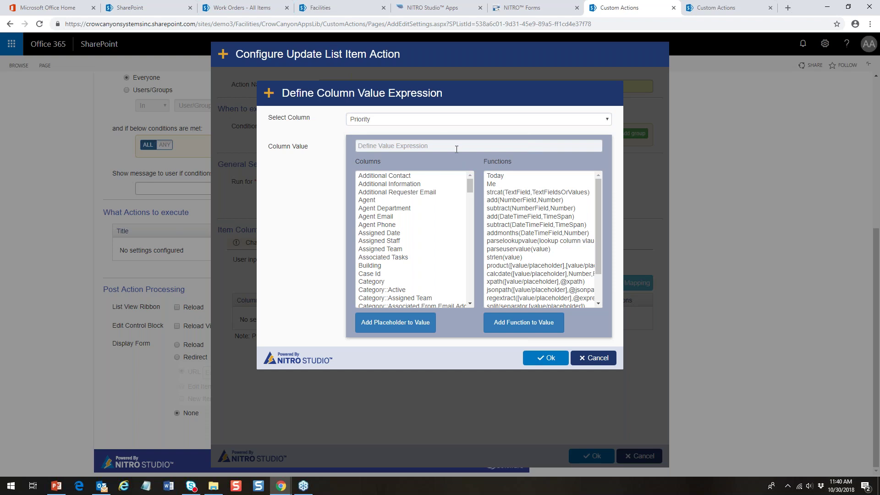
{"action": "left_click", "coordinate": [369, 166]}
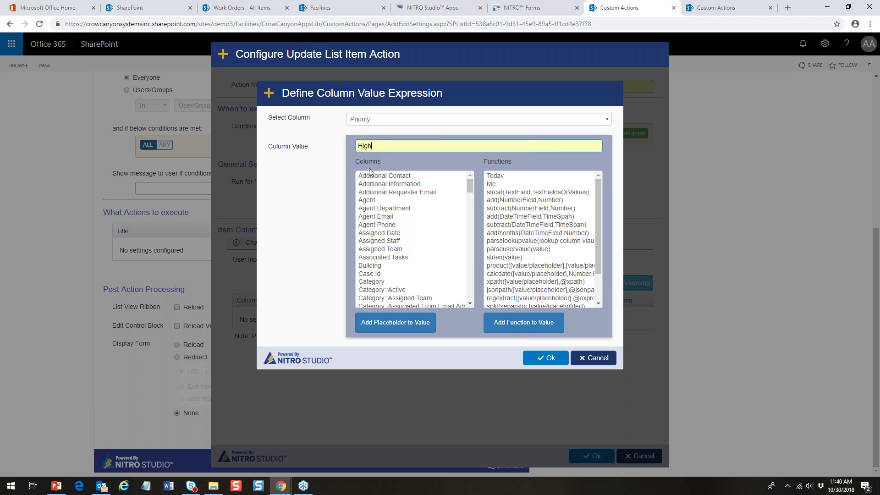
{"action": "left_click", "coordinate": [545, 358]}
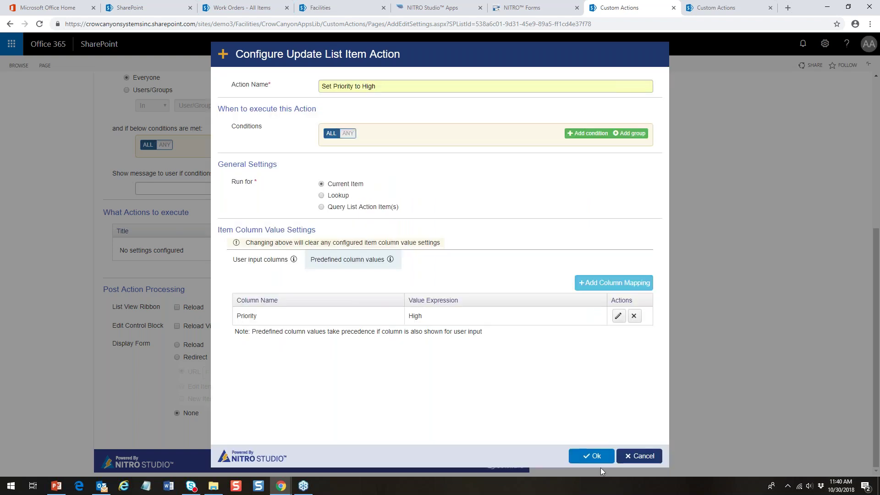
Save the Set Priority to High action in Escalate, and assign Escalate to the display form's Escalate Me button.
{"action": "left_click", "coordinate": [594, 456]}
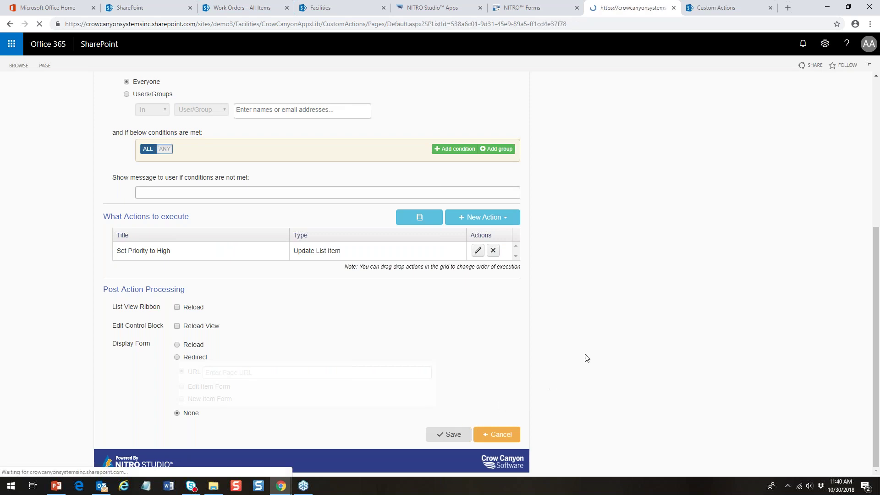
{"action": "left_click", "coordinate": [547, 8]}
{"action": "left_click", "coordinate": [867, 268]}
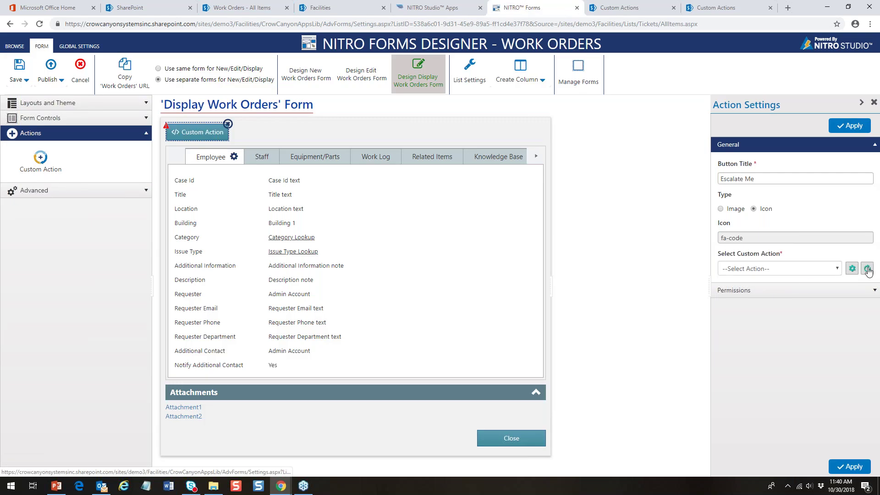
{"action": "left_click", "coordinate": [838, 269]}
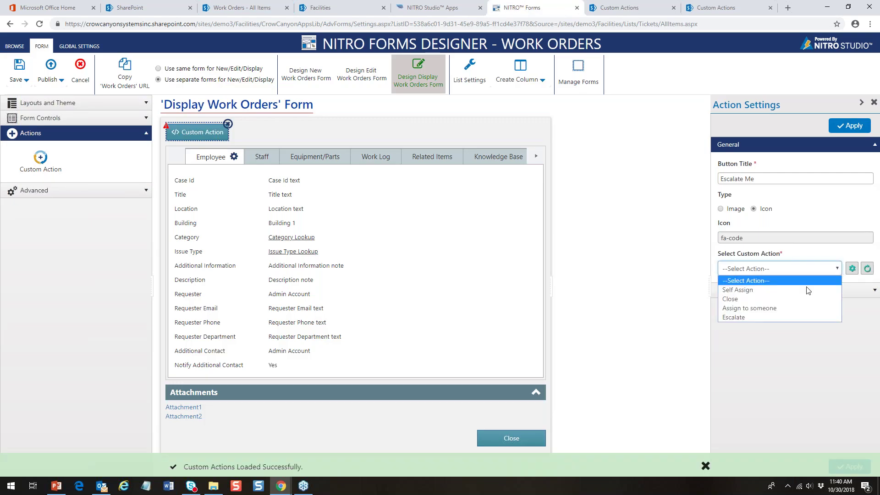
{"action": "left_click", "coordinate": [790, 317]}
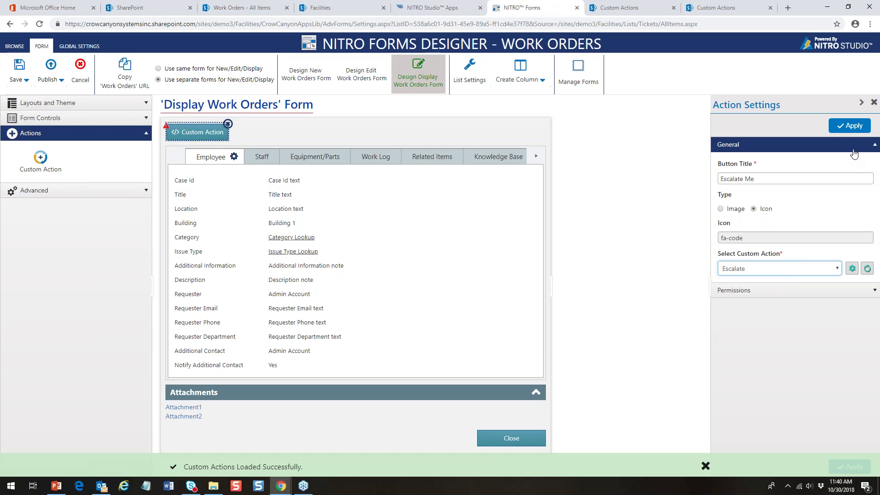
{"action": "left_click", "coordinate": [853, 127]}
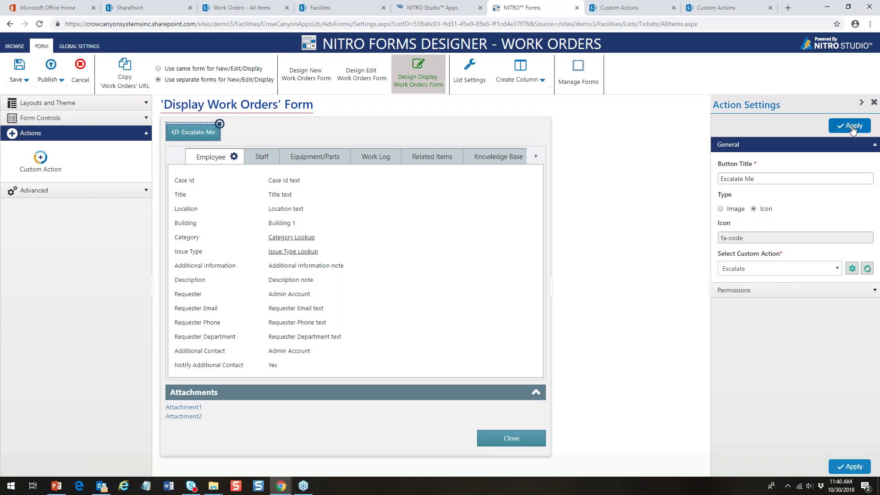
Publish the Work Orders forms, check the "Water pressure is too low" work order, and reload the All Items list.
{"action": "left_click", "coordinate": [48, 77]}
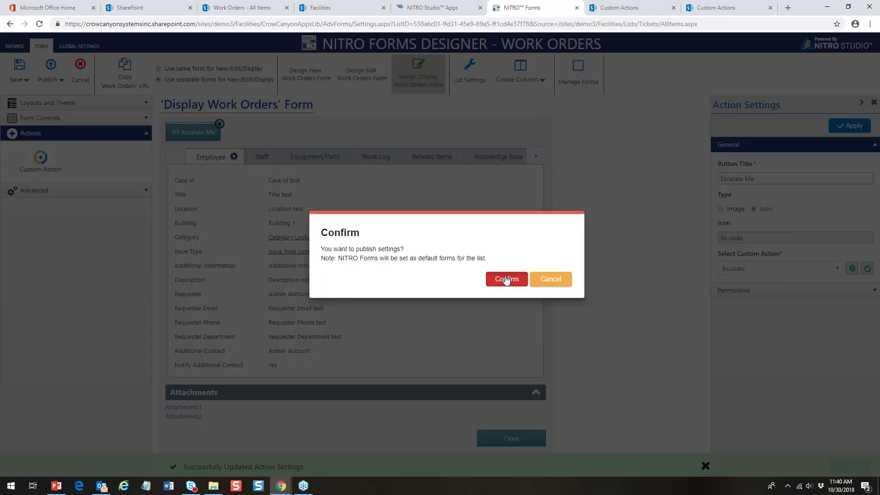
{"action": "left_click", "coordinate": [506, 279]}
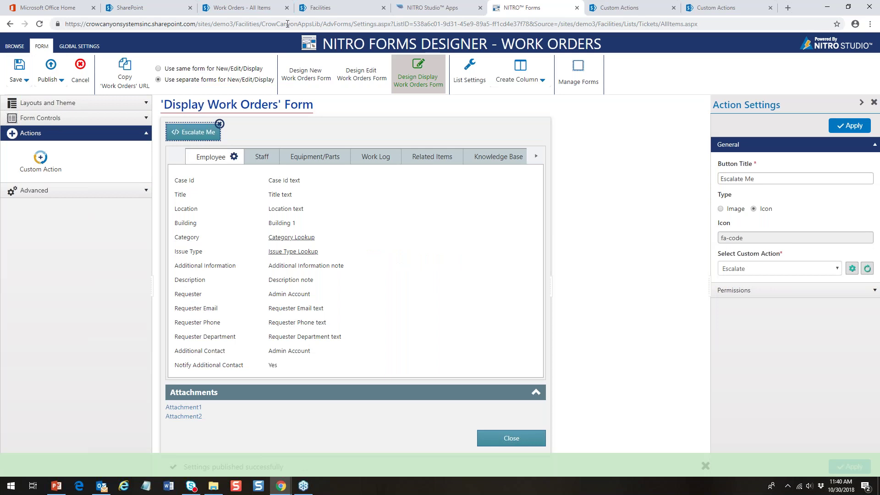
{"action": "left_click", "coordinate": [249, 9]}
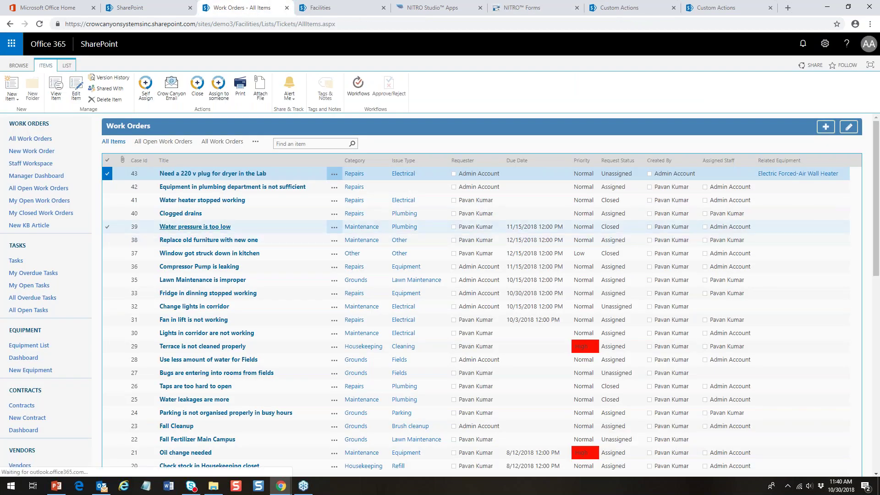
{"action": "left_click", "coordinate": [208, 226]}
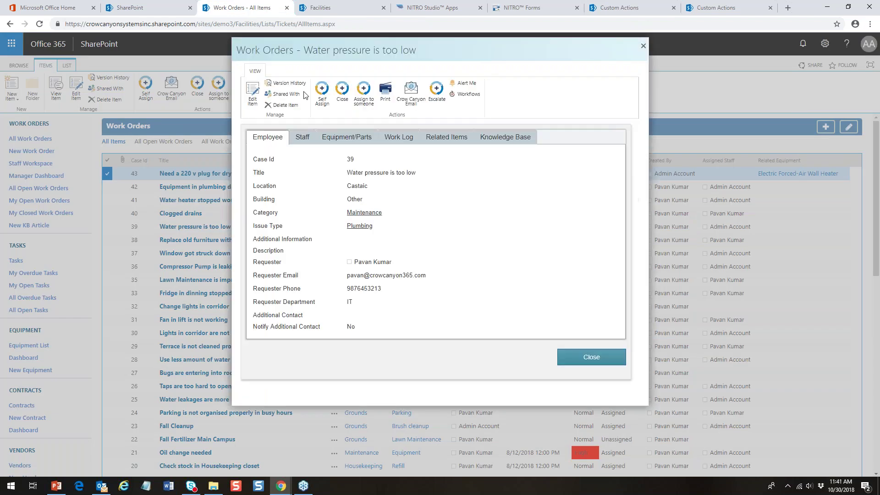
{"action": "left_click", "coordinate": [609, 357]}
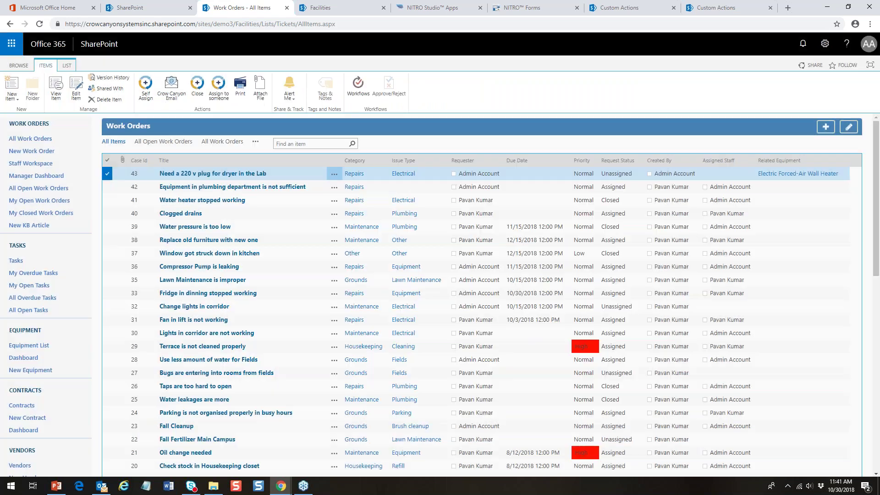
{"action": "left_click", "coordinate": [40, 25]}
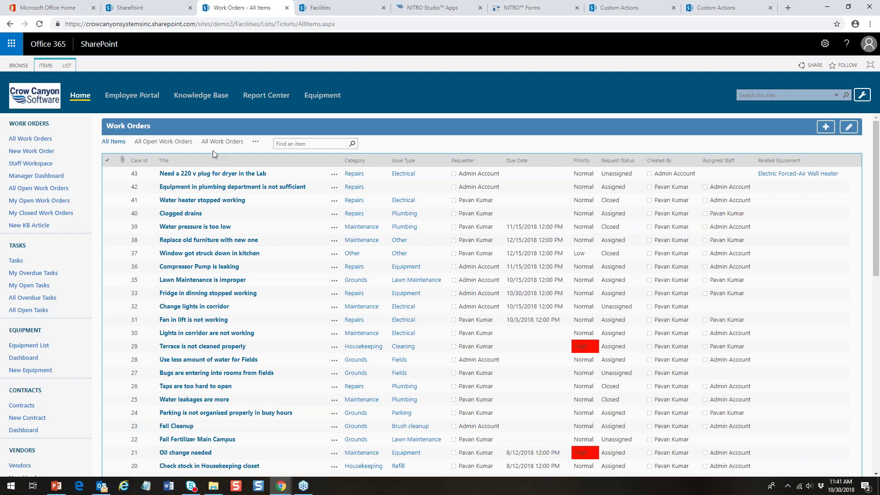
Open the "Water pressure is too low" work order at its staff details and run Escalate Me on it.
{"action": "left_click", "coordinate": [195, 227]}
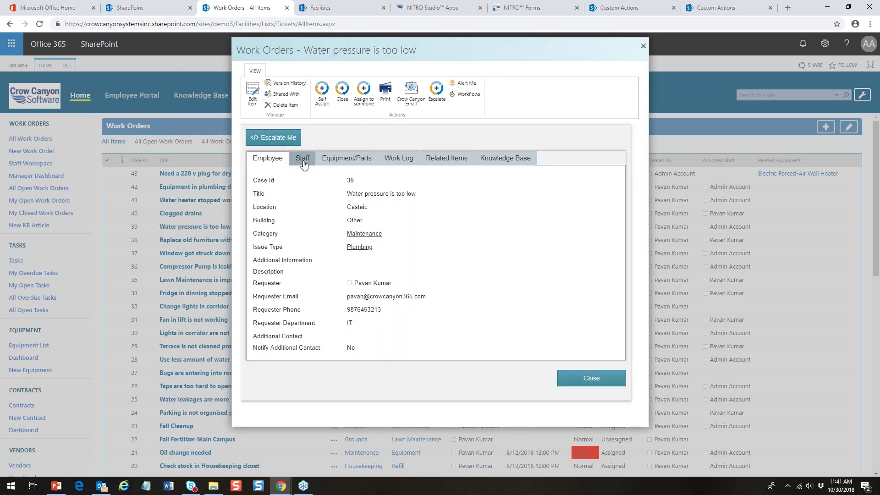
{"action": "left_click", "coordinate": [303, 158]}
{"action": "left_click", "coordinate": [278, 143]}
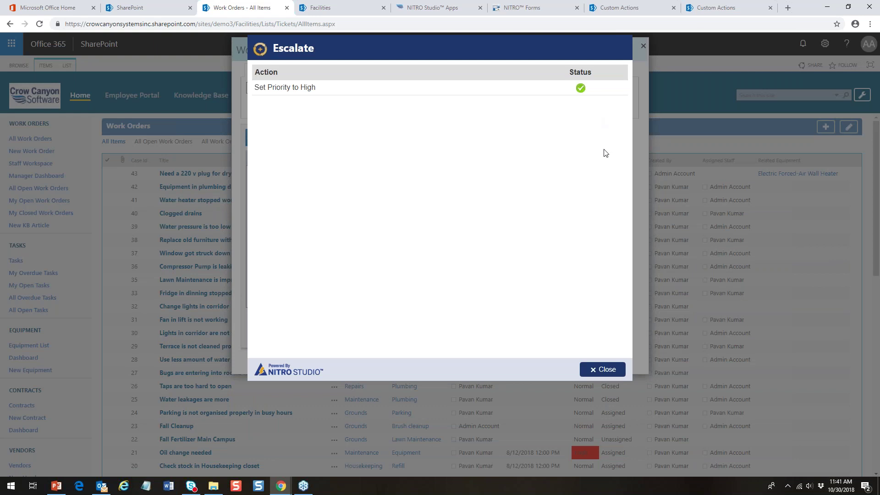
{"action": "left_click", "coordinate": [603, 369]}
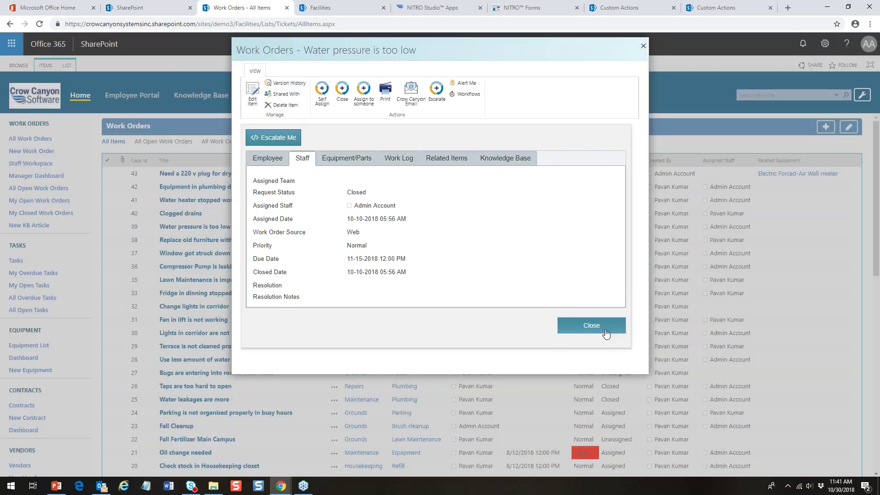
{"action": "left_click", "coordinate": [591, 326]}
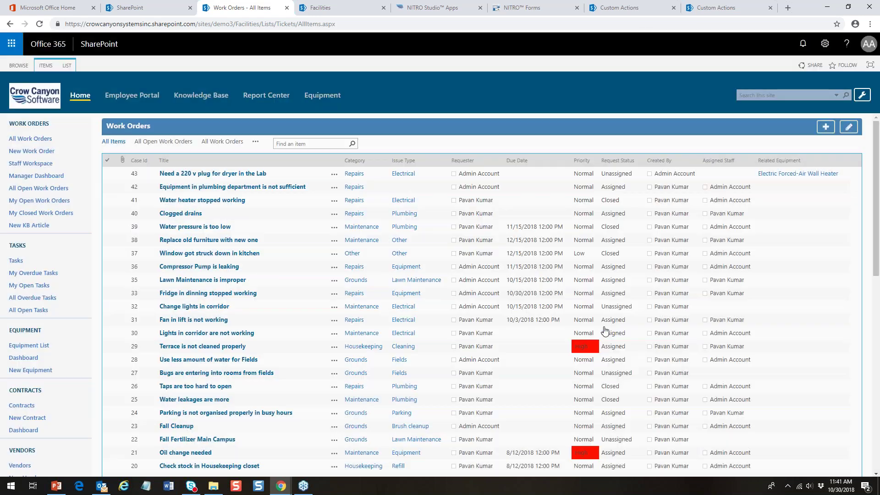
View the staff details of the "Water heater stopped working" work order and close it.
{"action": "left_click", "coordinate": [226, 199]}
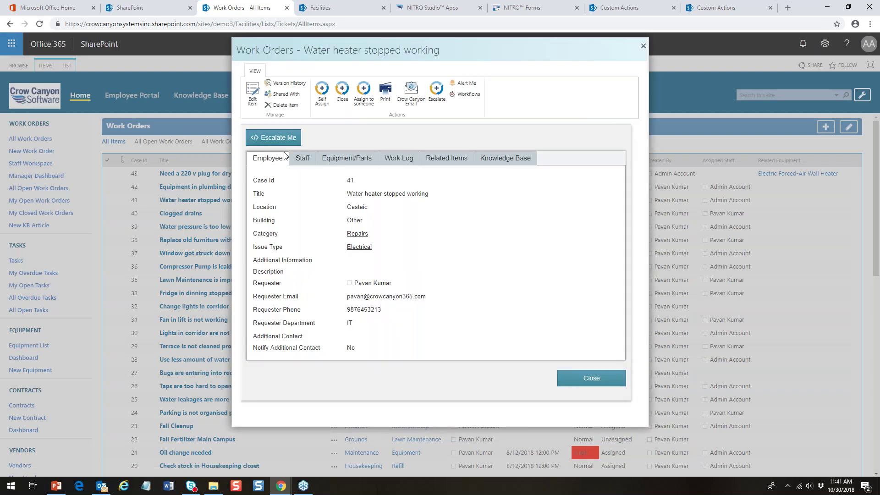
{"action": "left_click", "coordinate": [301, 159]}
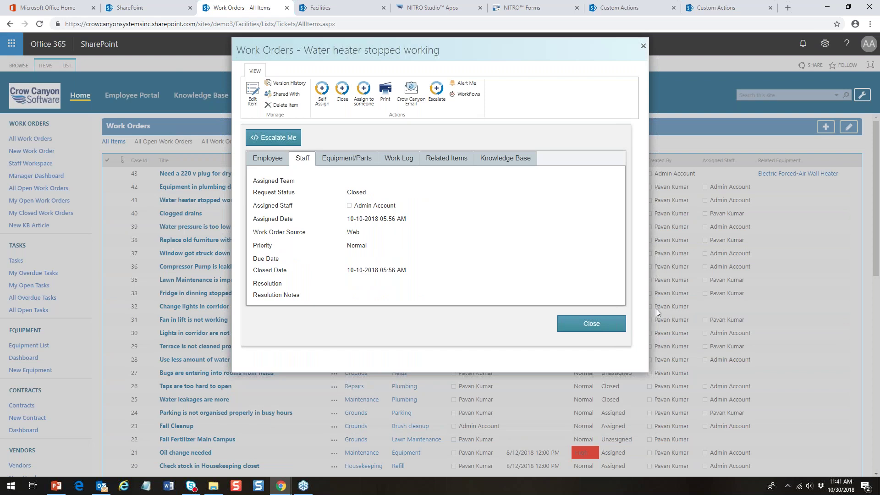
{"action": "left_click", "coordinate": [591, 323]}
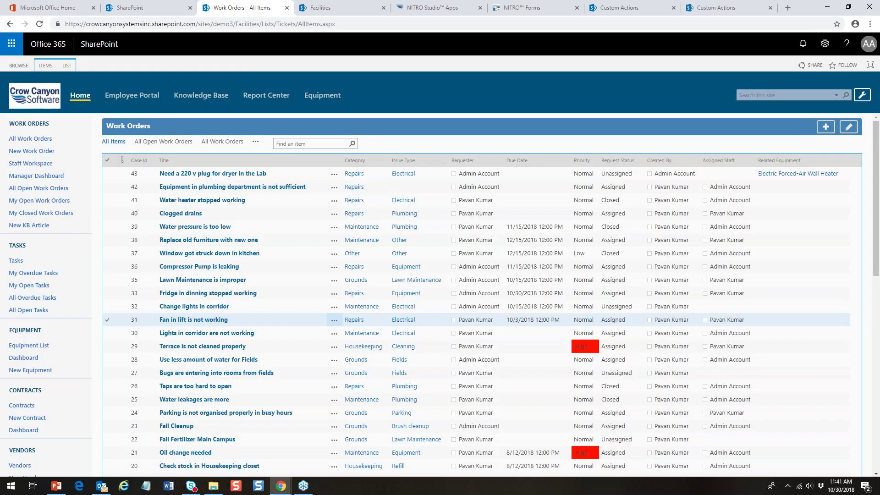
Check the priority in the staff details of the "Water pressure is too low" work order and reload the list.
{"action": "left_click", "coordinate": [209, 228]}
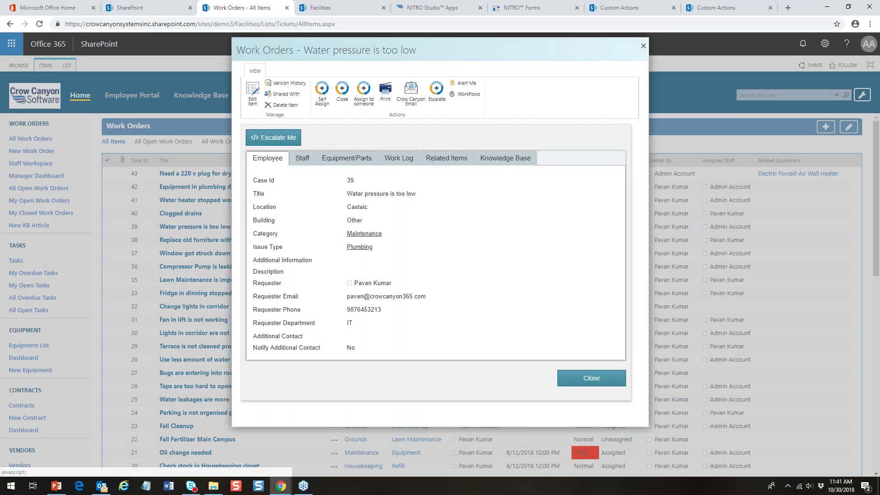
{"action": "left_click", "coordinate": [302, 159]}
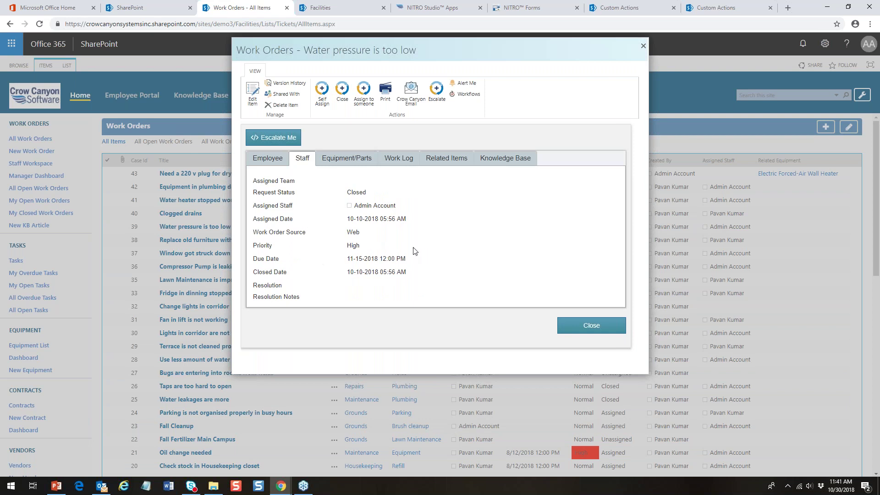
{"action": "left_click", "coordinate": [605, 326]}
{"action": "left_click", "coordinate": [41, 28]}
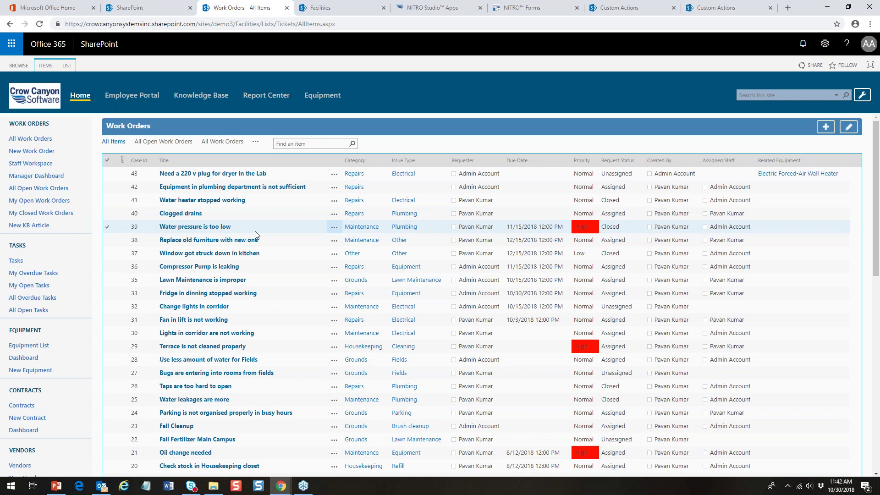
Examine where actions are offered for the "Water pressure is too low" work order: its display form, item menu and list commands.
{"action": "left_click", "coordinate": [213, 227]}
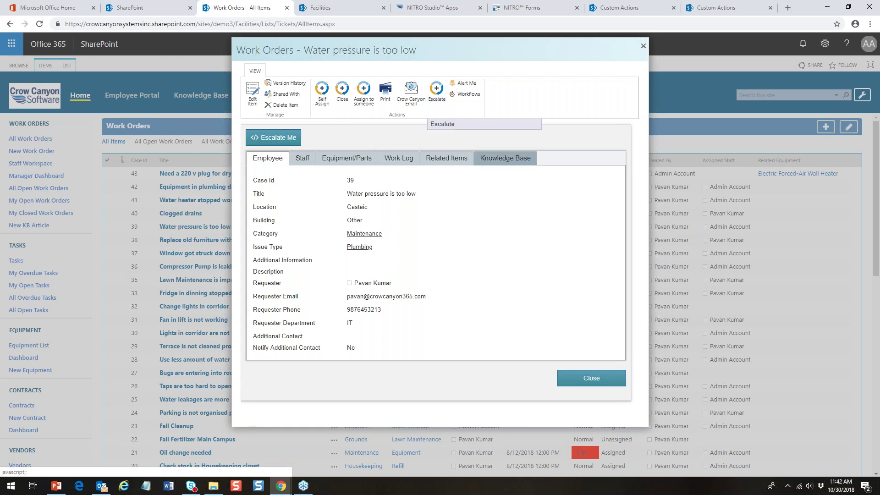
{"action": "left_click", "coordinate": [615, 378]}
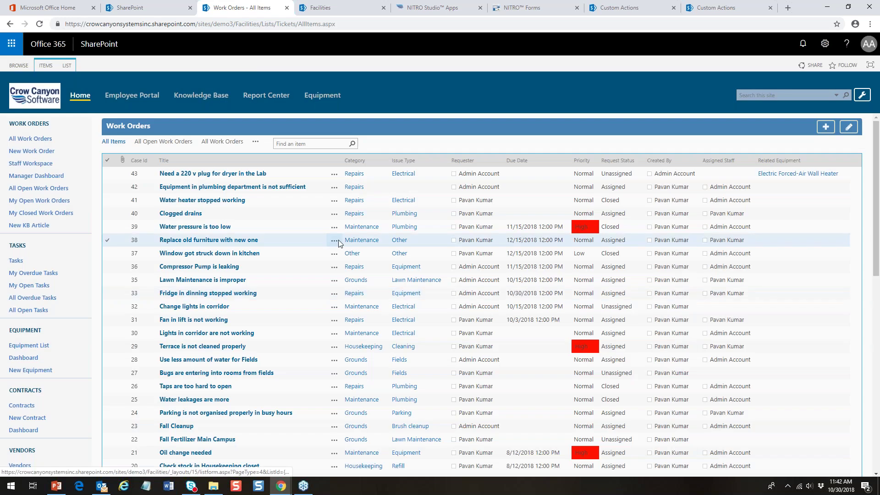
{"action": "left_click", "coordinate": [334, 226]}
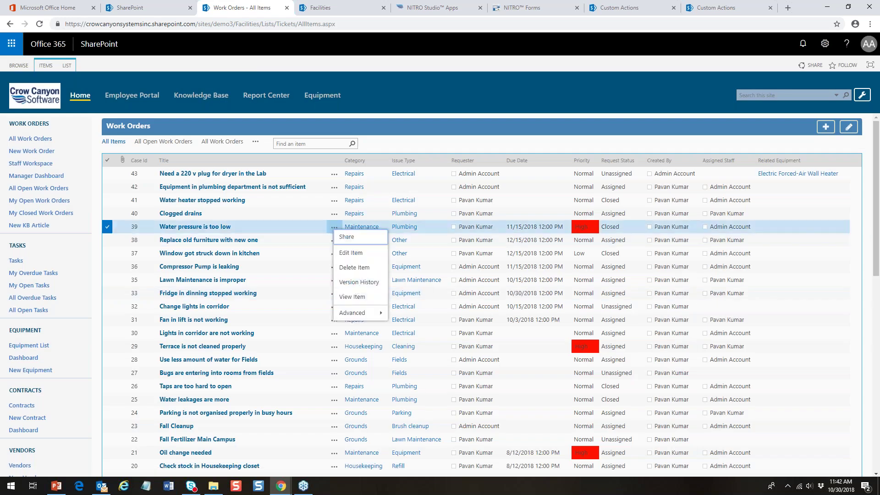
{"action": "left_click", "coordinate": [310, 225]}
{"action": "left_click", "coordinate": [47, 67]}
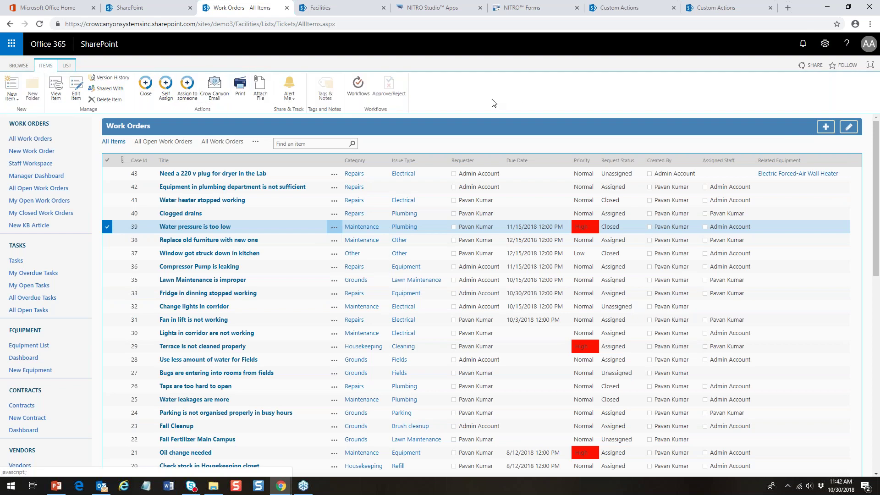
Open the Escalate custom action's settings, try showing it in the Edit Control Block, and discard the change.
{"action": "left_click", "coordinate": [609, 13]}
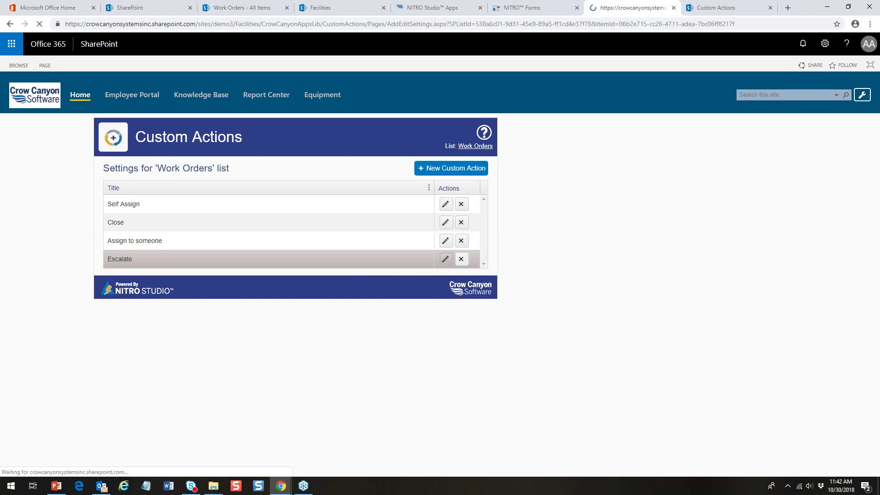
{"action": "left_click", "coordinate": [445, 259]}
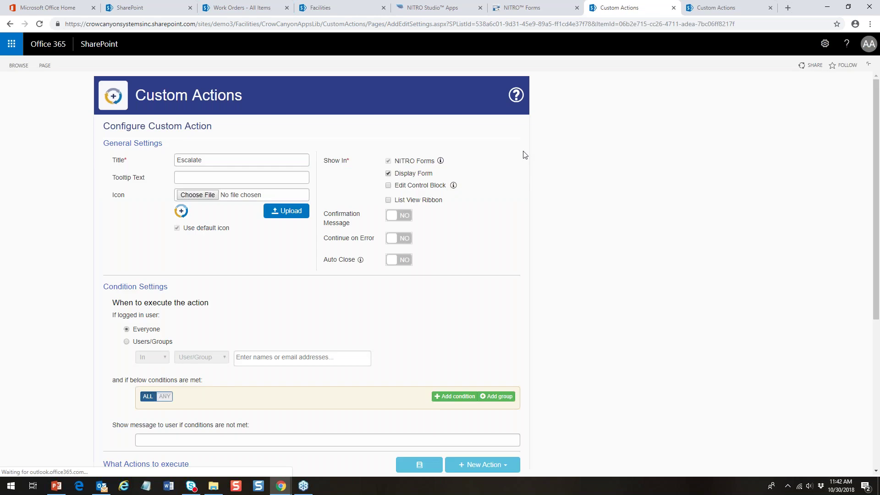
{"action": "left_click", "coordinate": [388, 185]}
{"action": "left_click_drag", "start_coordinate": [876, 178], "coordinate": [876, 327]}
{"action": "left_click", "coordinate": [507, 433]}
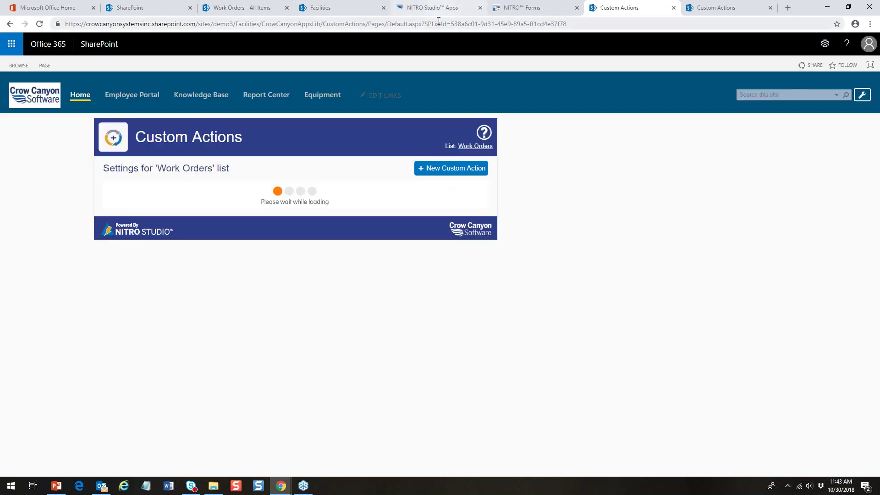
Return to the NITRO Studio apps, close the extra Custom Actions page, and open NITRO Reports for the Facilities site.
{"action": "left_click", "coordinate": [431, 8]}
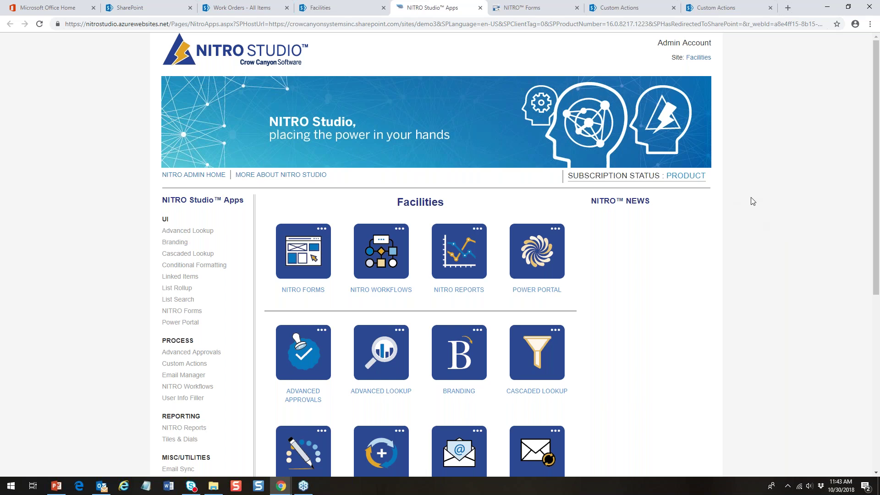
{"action": "left_click", "coordinate": [771, 8]}
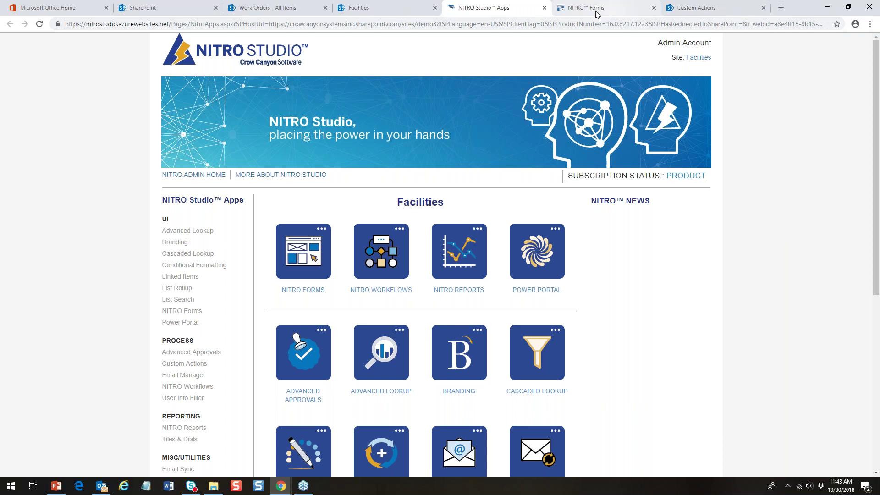
{"action": "left_click", "coordinate": [470, 293]}
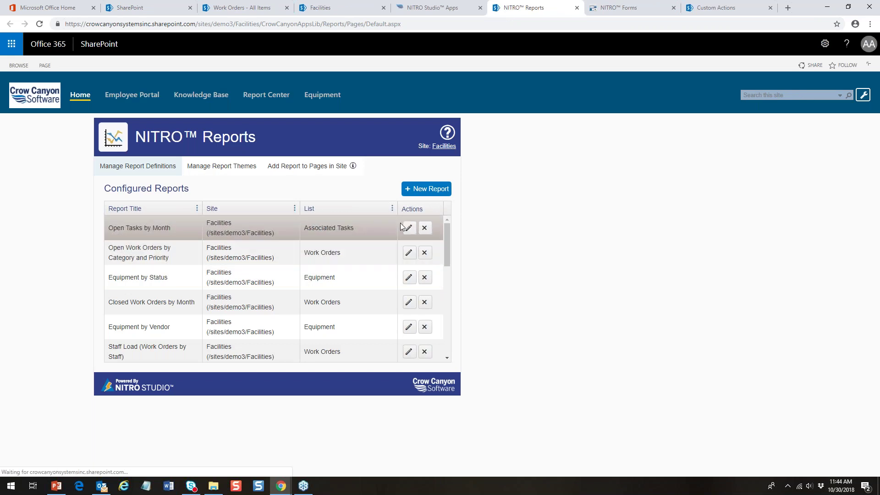
View the configuration of a new report, try its preview, and return to the configured reports.
{"action": "left_click", "coordinate": [430, 190]}
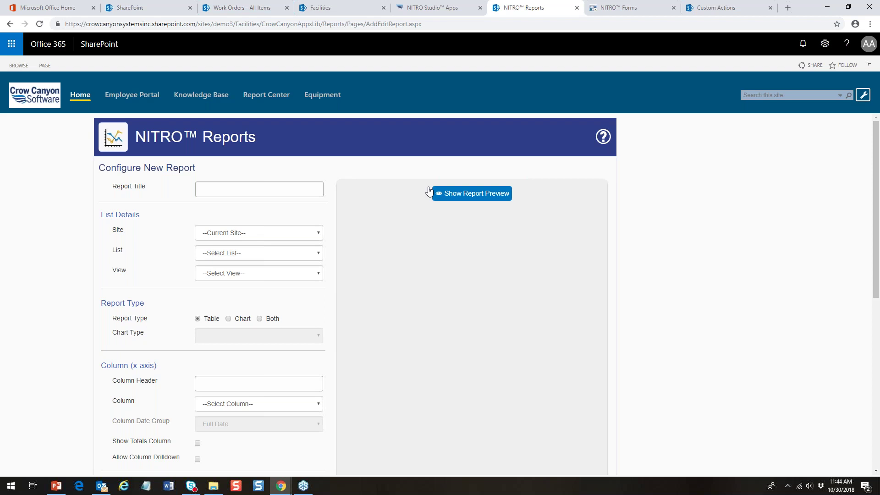
{"action": "left_click", "coordinate": [466, 195]}
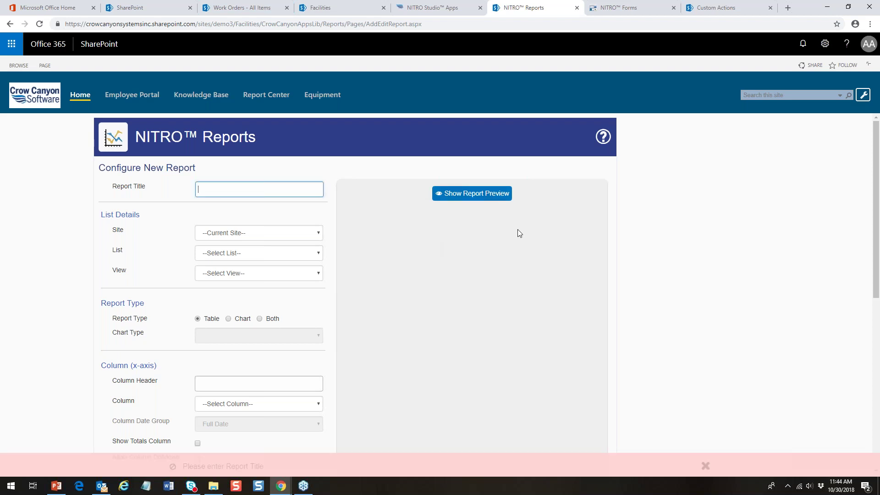
{"action": "left_click", "coordinate": [10, 24]}
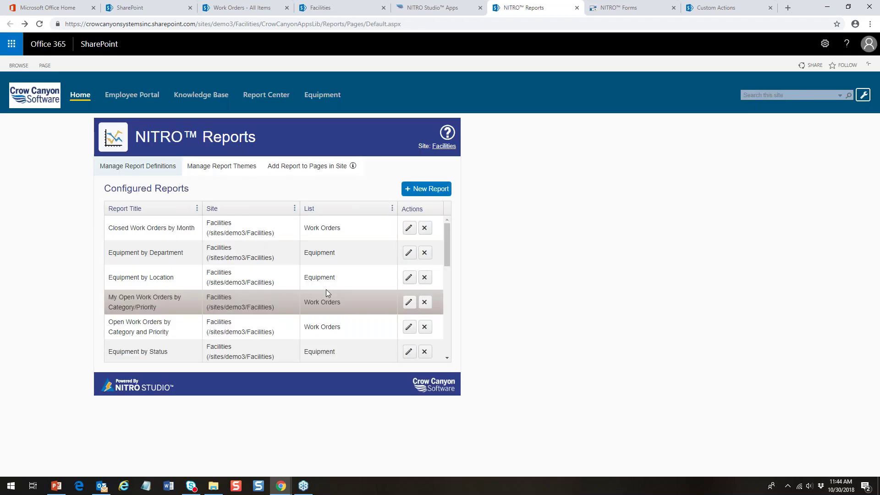
Open the Equipment by Department report's configuration and preview its pie chart.
{"action": "left_click", "coordinate": [409, 255]}
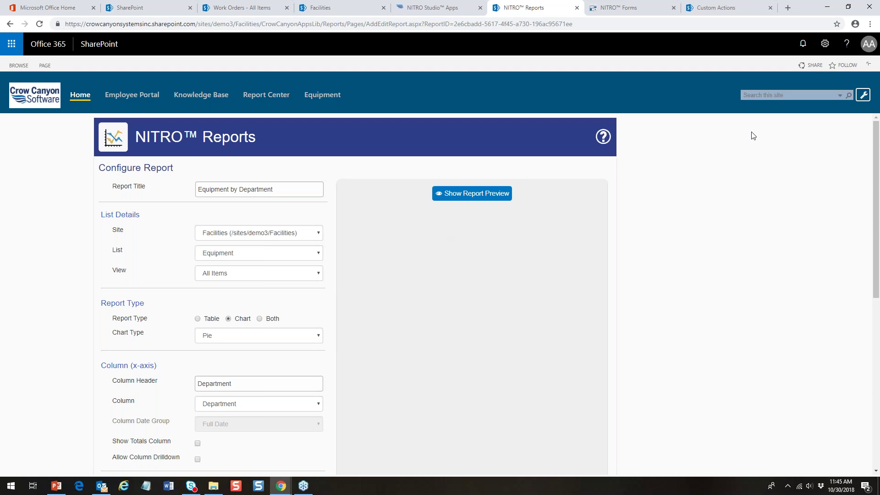
{"action": "left_click", "coordinate": [468, 195]}
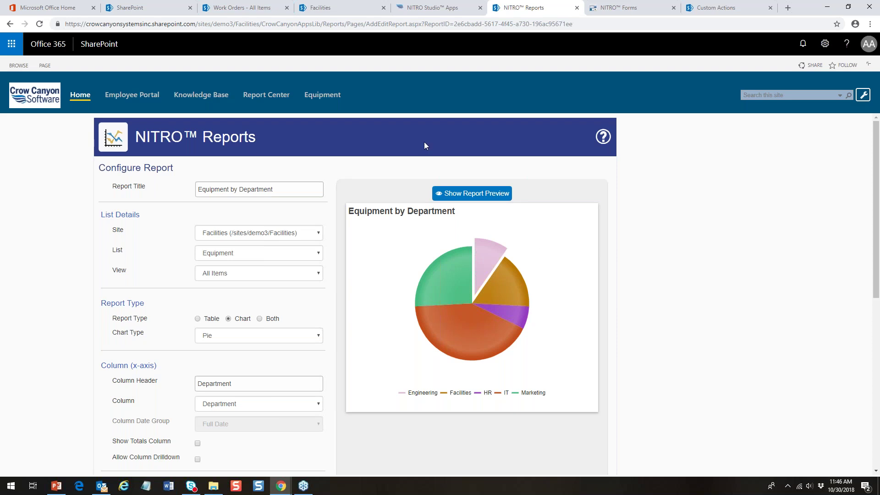
View the Contract Dashboard and the lists of expiring, expired and all contracts.
{"action": "left_click", "coordinate": [214, 11]}
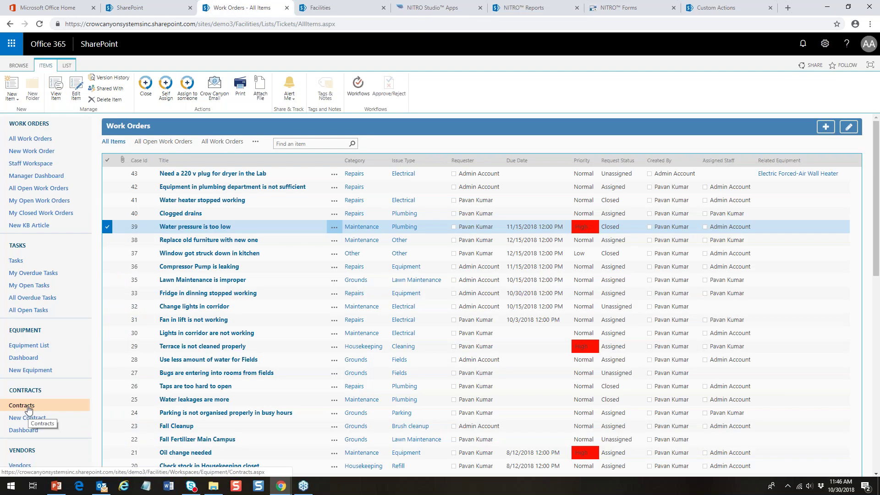
{"action": "left_click", "coordinate": [30, 437]}
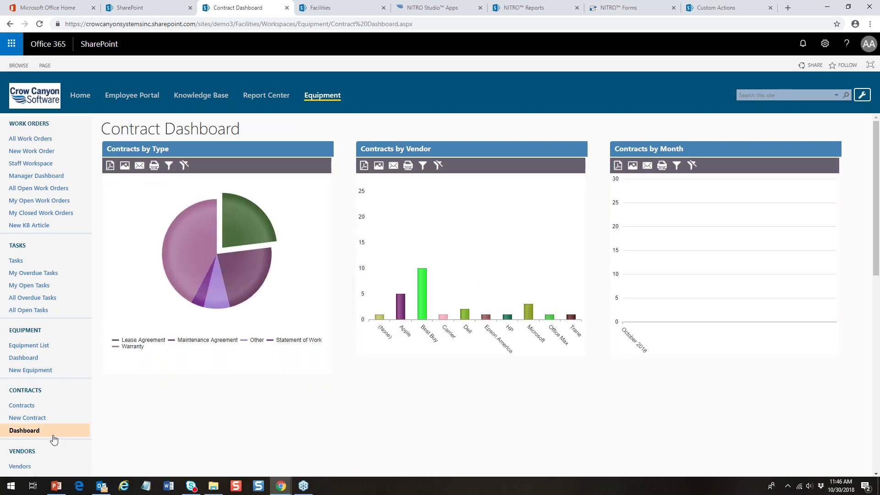
{"action": "left_click", "coordinate": [23, 406]}
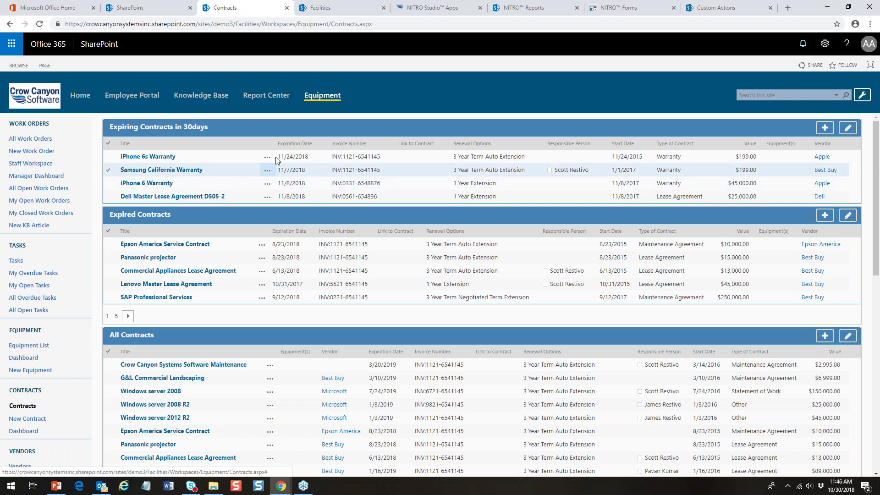
Examine the employee portal's configuration: its Background Image options, the available settings sections, and the General Settings.
{"action": "left_click", "coordinate": [338, 8]}
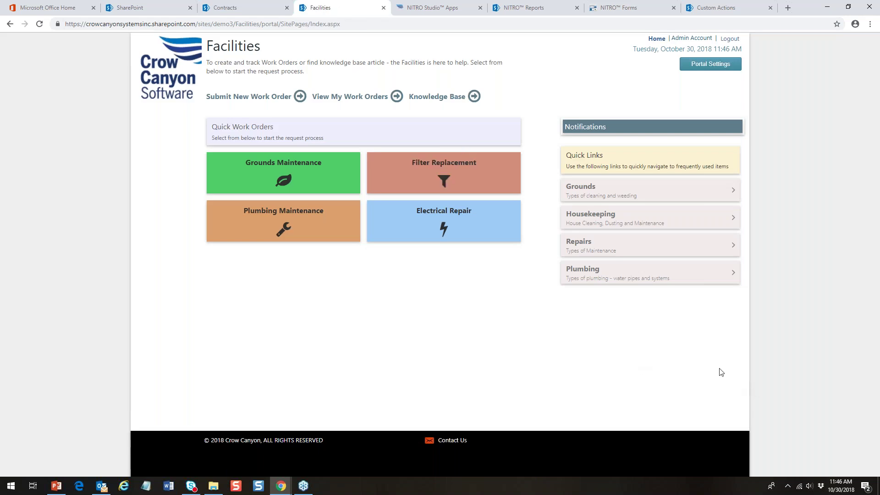
{"action": "left_click", "coordinate": [714, 66]}
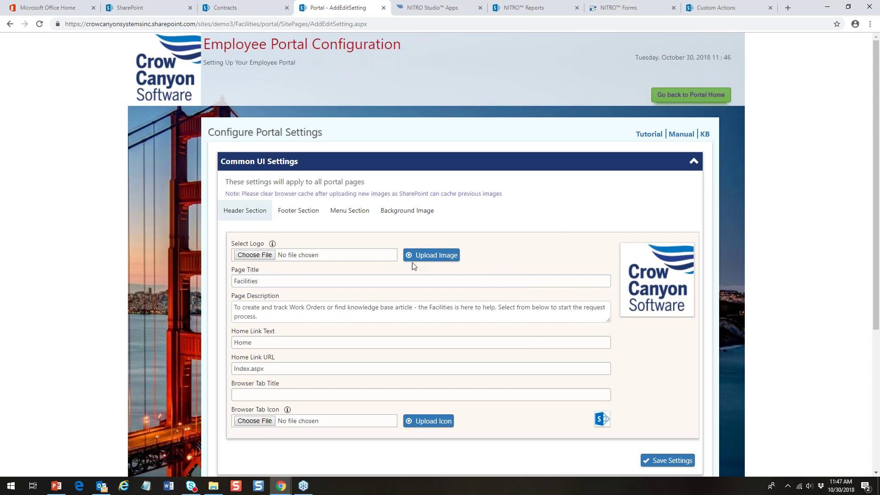
{"action": "left_click", "coordinate": [399, 215]}
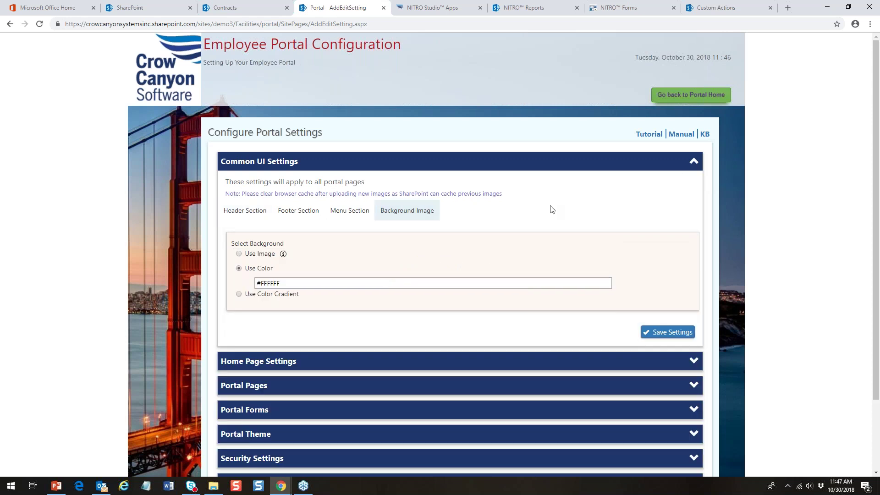
{"action": "left_click", "coordinate": [693, 164]}
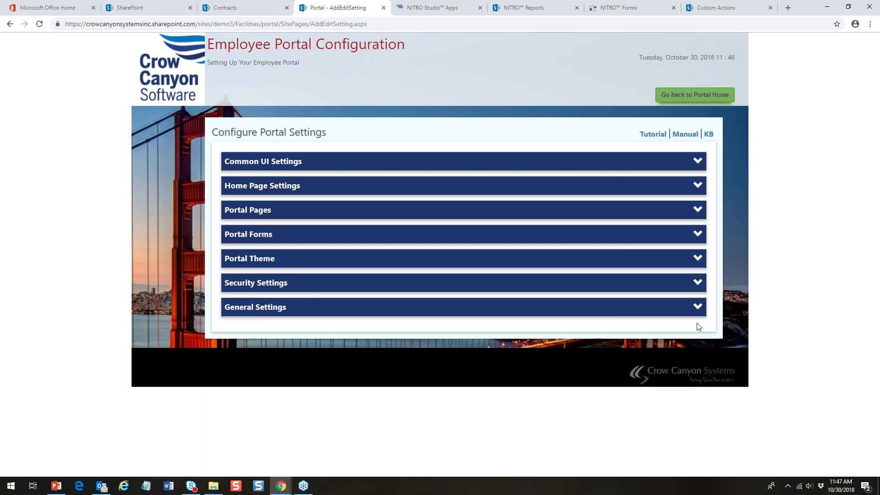
{"action": "left_click", "coordinate": [698, 309]}
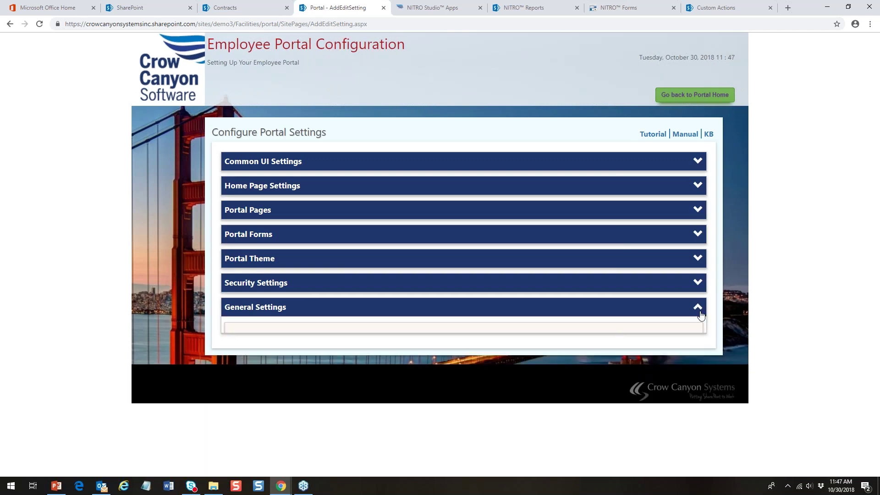
{"action": "left_click_drag", "start_coordinate": [876, 244], "coordinate": [876, 292]}
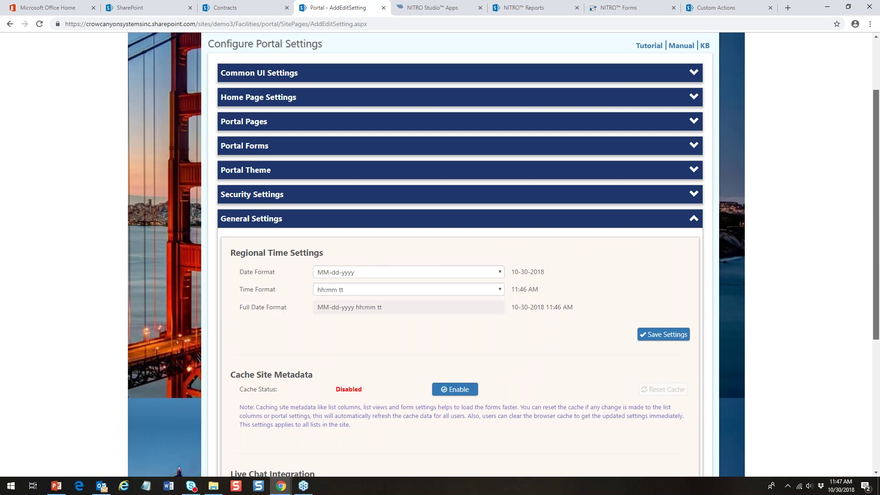
{"action": "scroll", "coordinate": [436, 245], "scroll_direction": "up", "scroll_amount": 2}
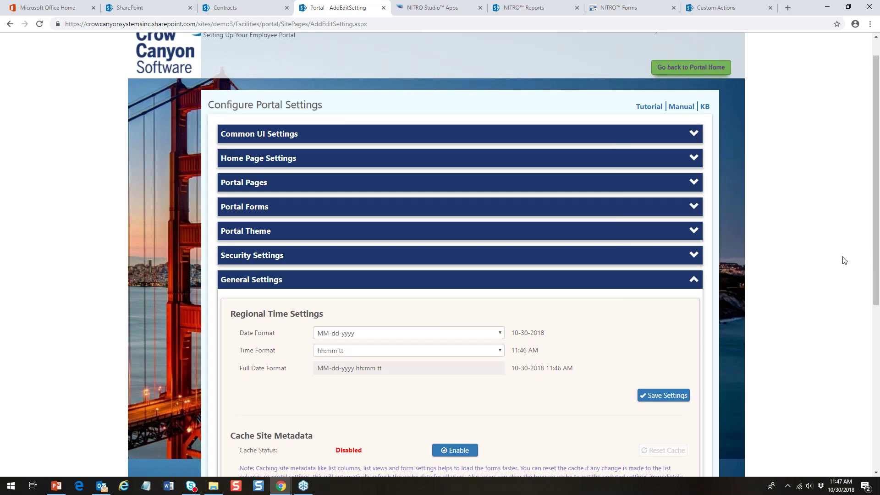
{"action": "left_click", "coordinate": [695, 281]}
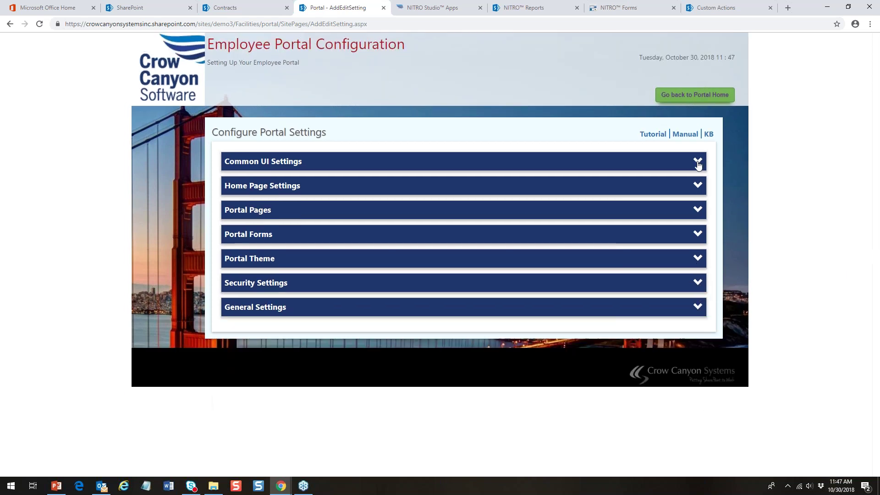
Set the portal's common background color to #15FF5F, save the settings, and return to the portal home.
{"action": "left_click", "coordinate": [698, 163]}
{"action": "left_click", "coordinate": [289, 283]}
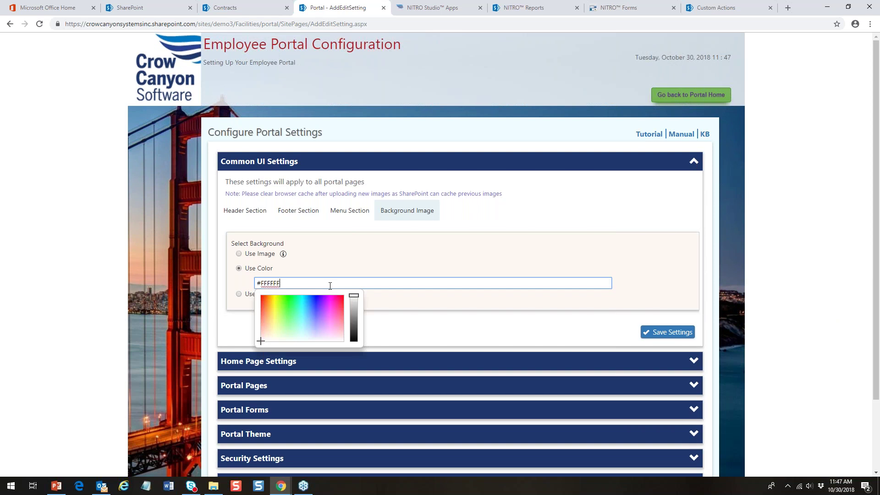
{"action": "left_click", "coordinate": [292, 299]}
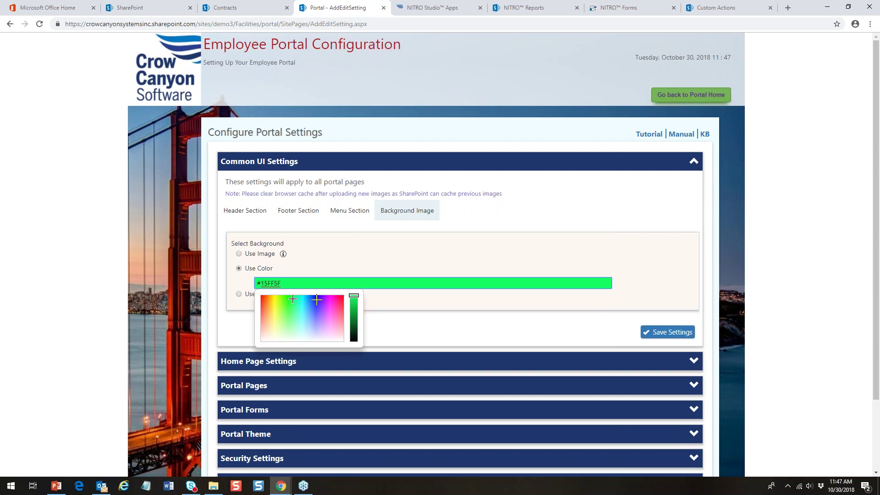
{"action": "left_click", "coordinate": [682, 335]}
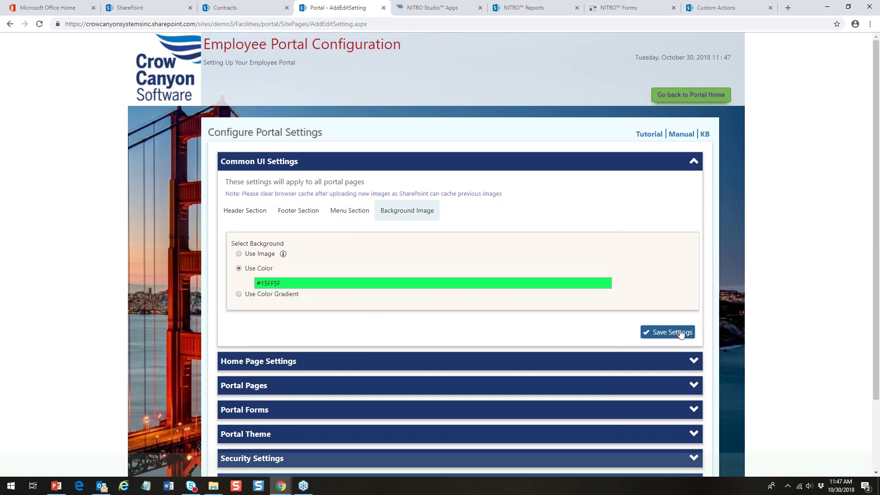
{"action": "left_click", "coordinate": [702, 96]}
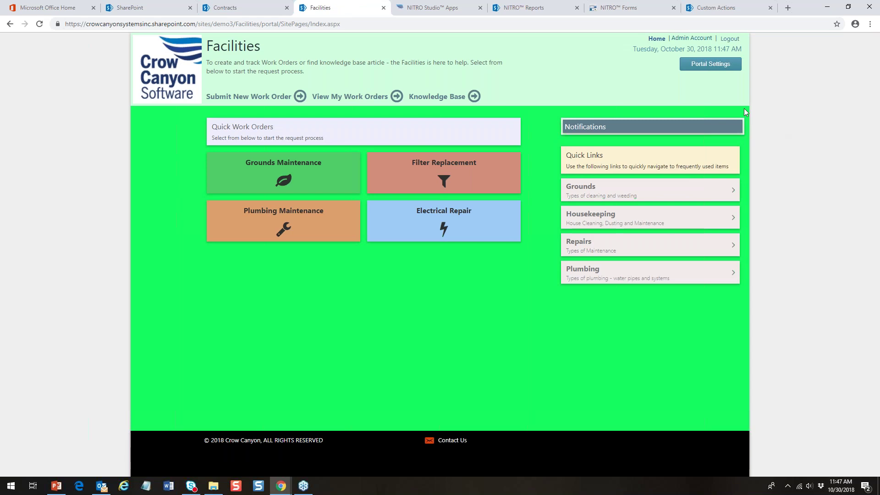
Try picking another shade of green for the portal background color, and return to the portal home.
{"action": "left_click", "coordinate": [708, 65]}
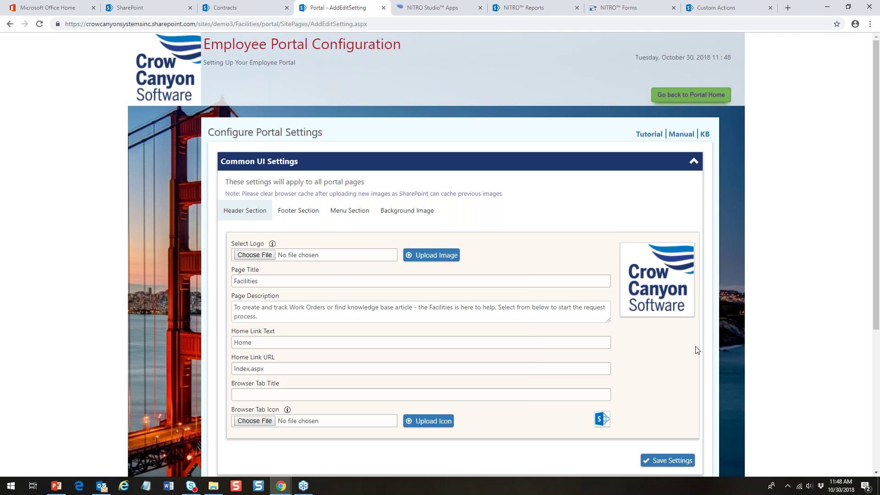
{"action": "left_click", "coordinate": [415, 213]}
{"action": "left_click", "coordinate": [358, 279]}
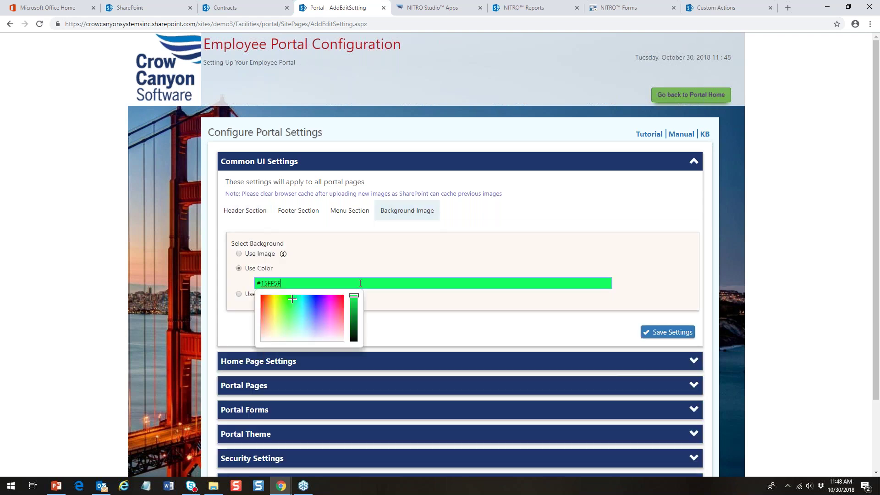
{"action": "left_click_drag", "start_coordinate": [290, 302], "coordinate": [281, 295]}
{"action": "left_click", "coordinate": [708, 96]}
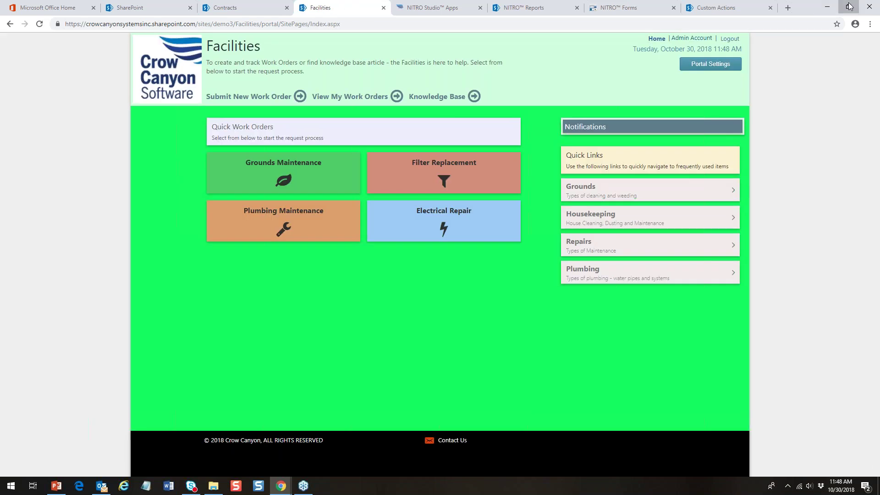
Narrow the browser window to phone width to check the portal's responsive layout and menu, and restore it to full size.
{"action": "left_click", "coordinate": [848, 6]}
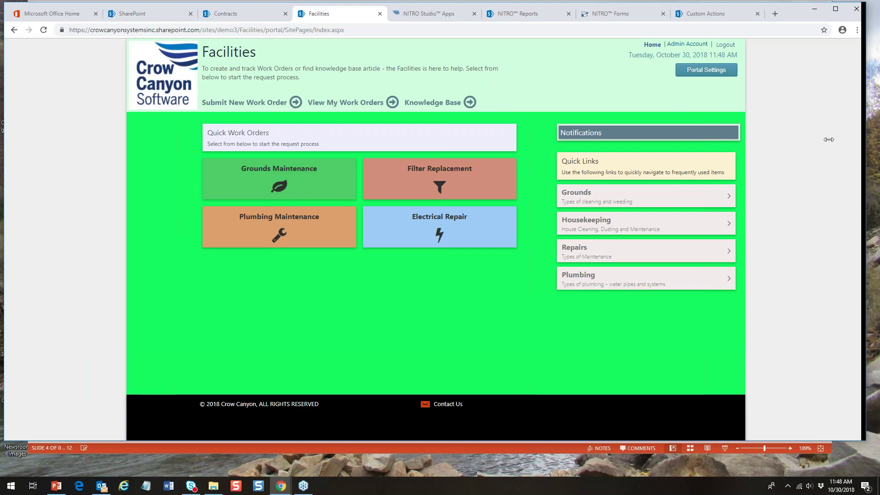
{"action": "left_click_drag", "start_coordinate": [866, 188], "coordinate": [206, 188]}
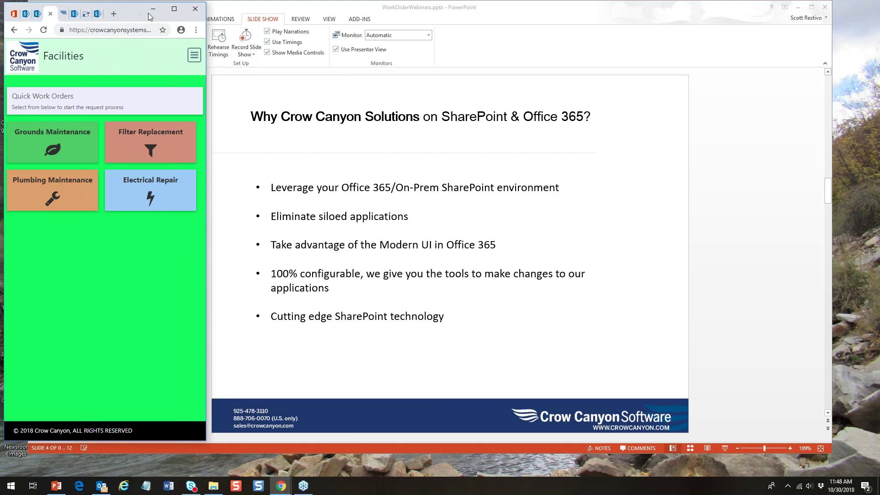
{"action": "left_click_drag", "start_coordinate": [137, 14], "coordinate": [614, 37]}
{"action": "left_click", "coordinate": [671, 81]}
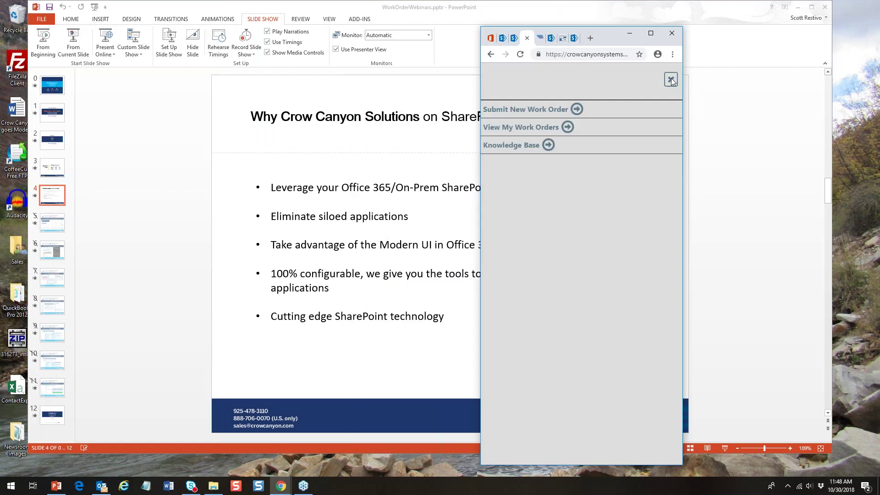
{"action": "left_click", "coordinate": [651, 33]}
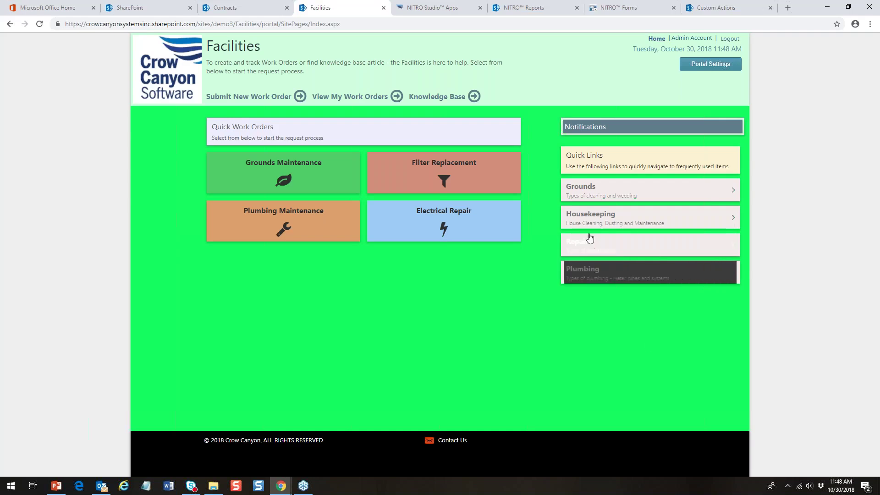
Open the first Samsung Galaxy Tablet in the equipment list and highlight its bar code number.
{"action": "left_click", "coordinate": [234, 9]}
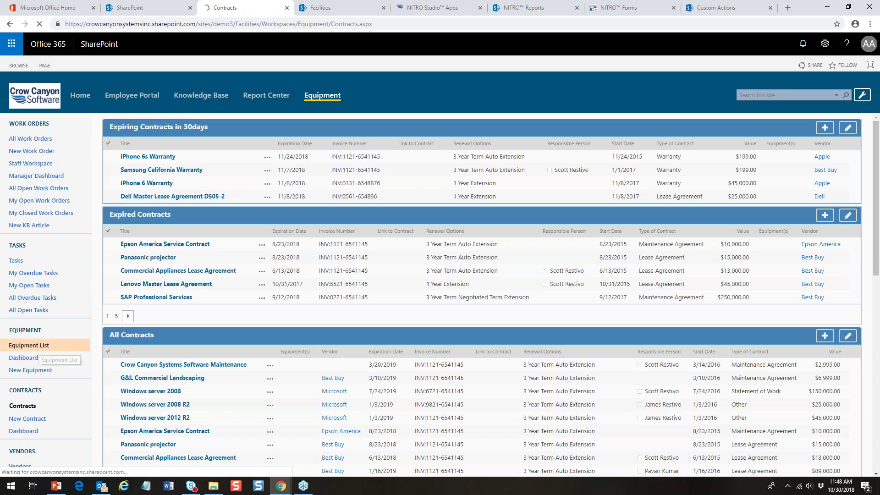
{"action": "left_click", "coordinate": [29, 345]}
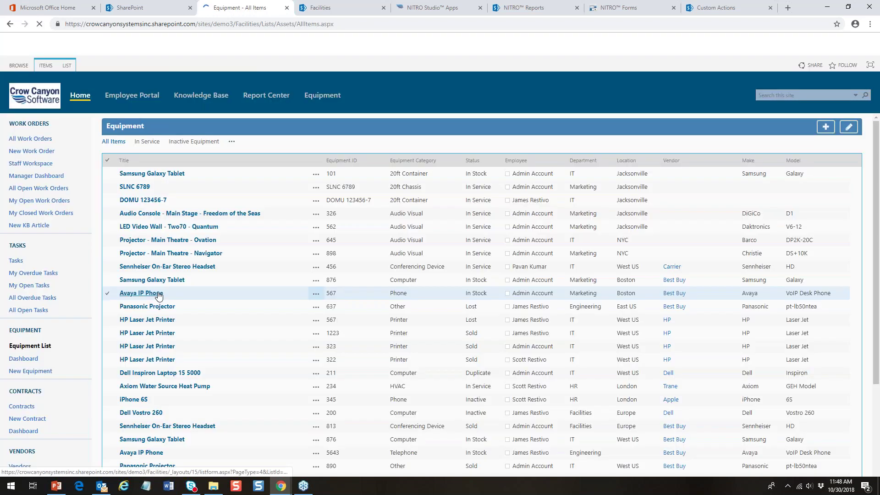
{"action": "left_click", "coordinate": [151, 173]}
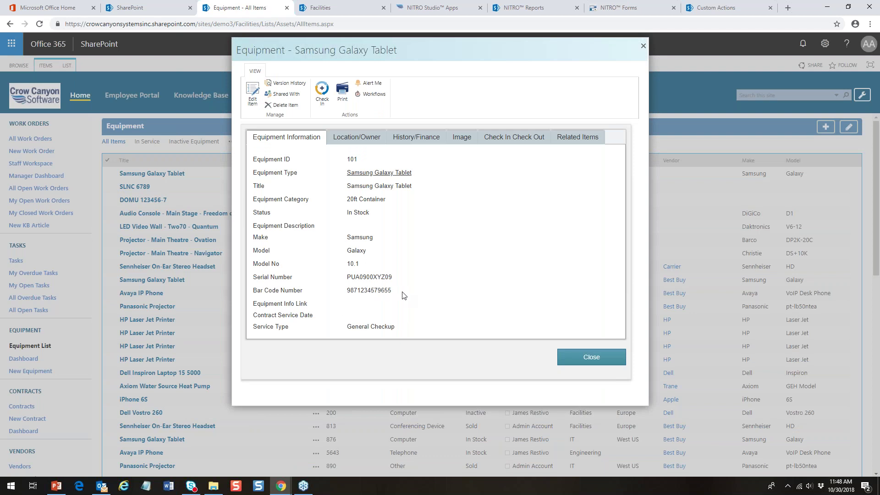
{"action": "left_click_drag", "start_coordinate": [392, 291], "coordinate": [346, 293]}
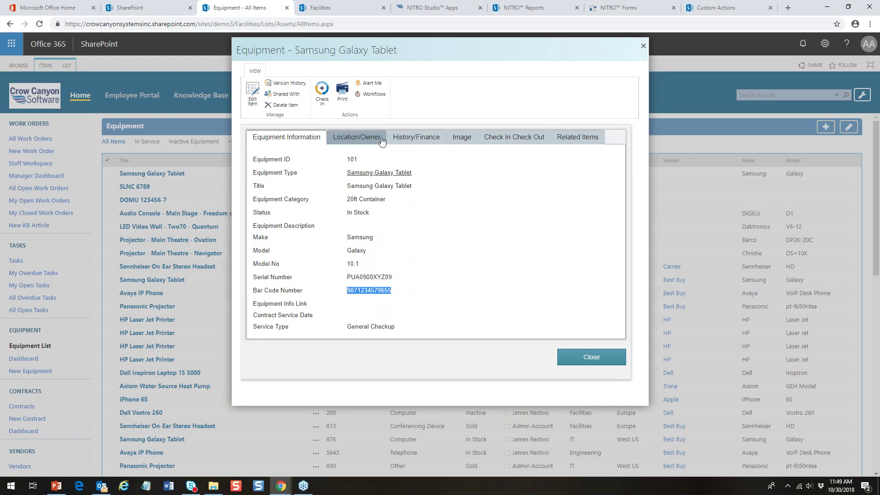
Try the All Fields print template for the tablet, cancel printing, and close the equipment item.
{"action": "left_click", "coordinate": [343, 90]}
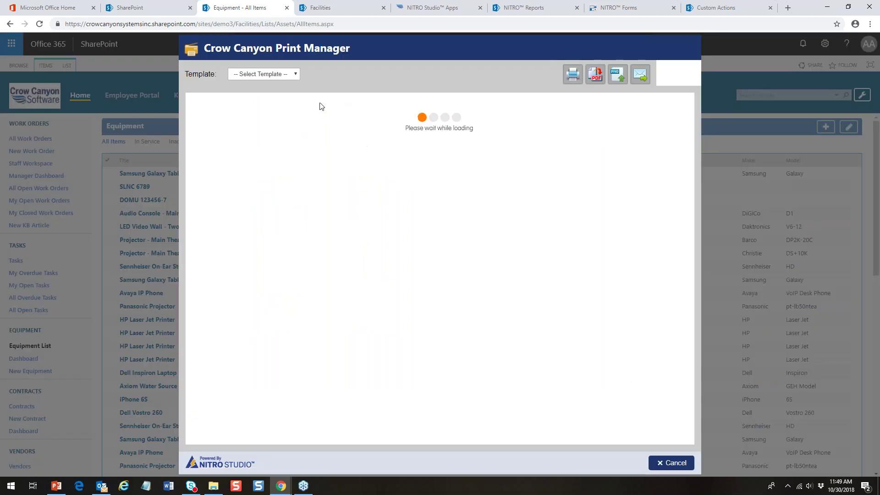
{"action": "left_click", "coordinate": [296, 74]}
{"action": "left_click", "coordinate": [277, 92]}
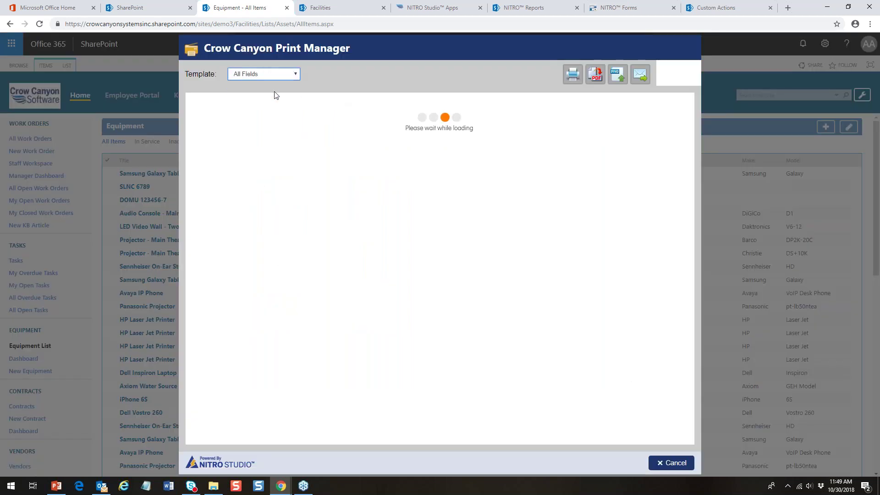
{"action": "left_click", "coordinate": [669, 465]}
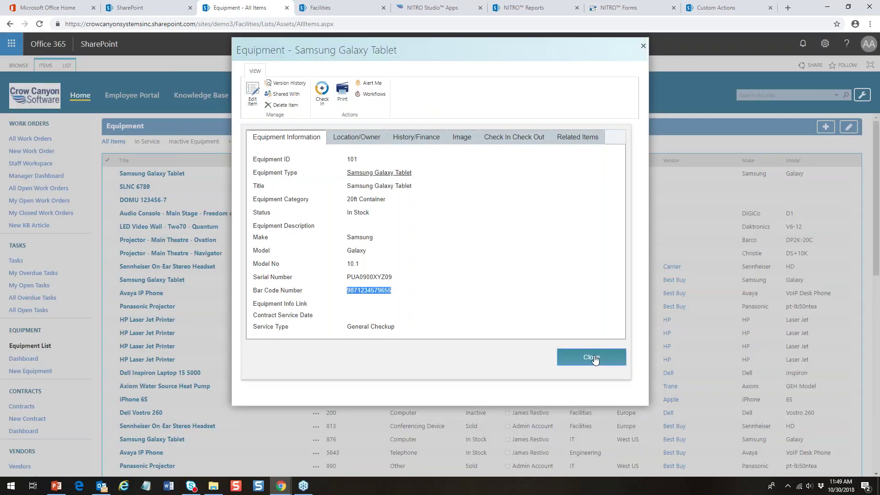
{"action": "left_click", "coordinate": [595, 361]}
Check the Equipment list's print dialog, cancel it, and open the list's print template settings.
{"action": "left_click", "coordinate": [67, 65]}
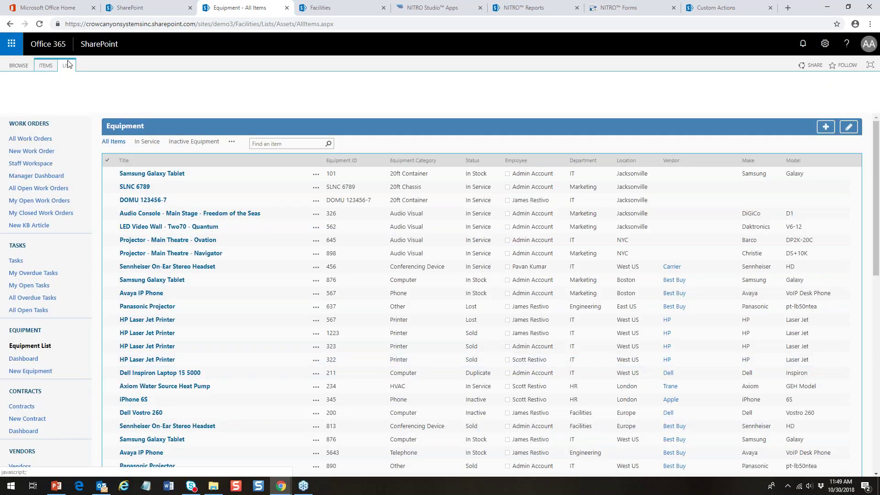
{"action": "left_click", "coordinate": [275, 91]}
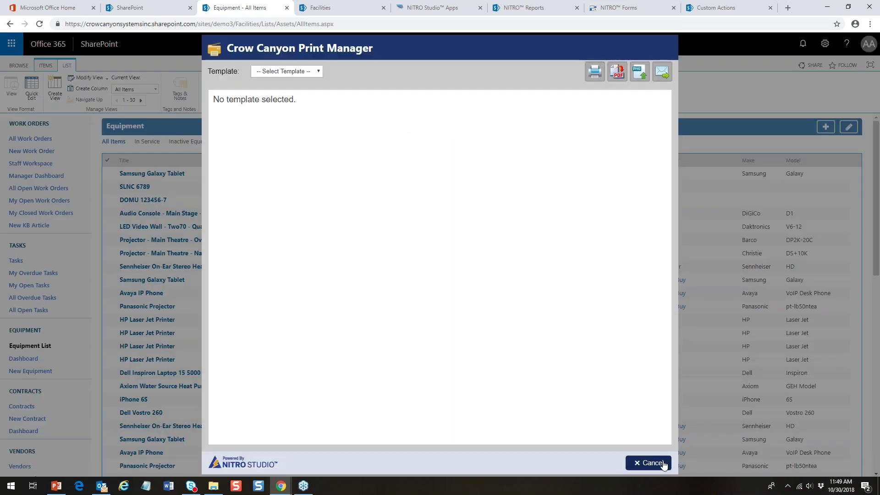
{"action": "left_click", "coordinate": [662, 463]}
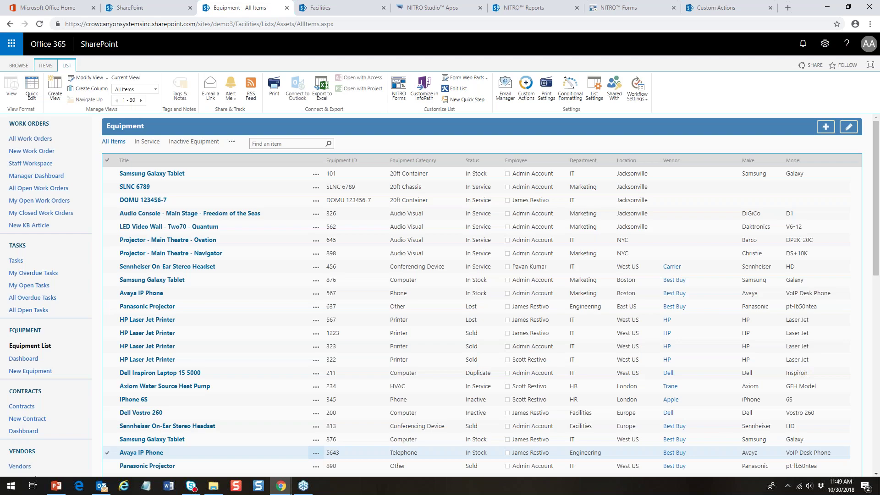
{"action": "left_click", "coordinate": [546, 89]}
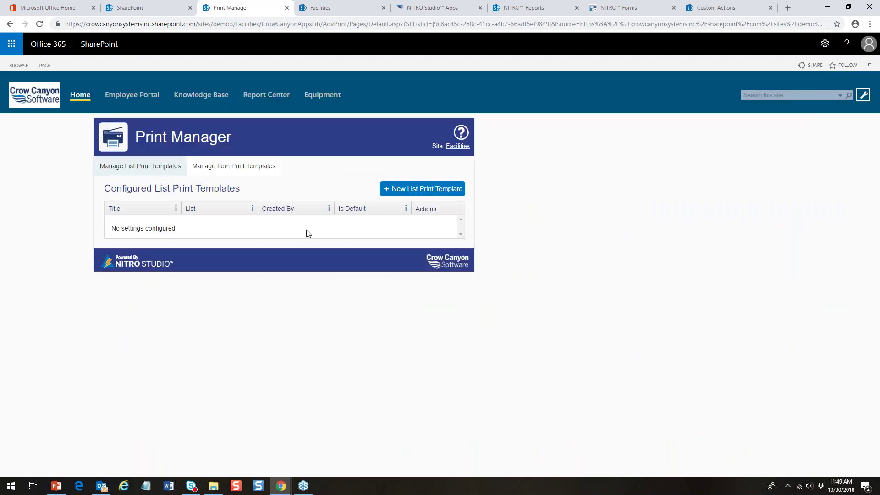
Start a new list print template, check its QR code and barcode column options, cancel it, and return to the Equipment list.
{"action": "left_click", "coordinate": [411, 190]}
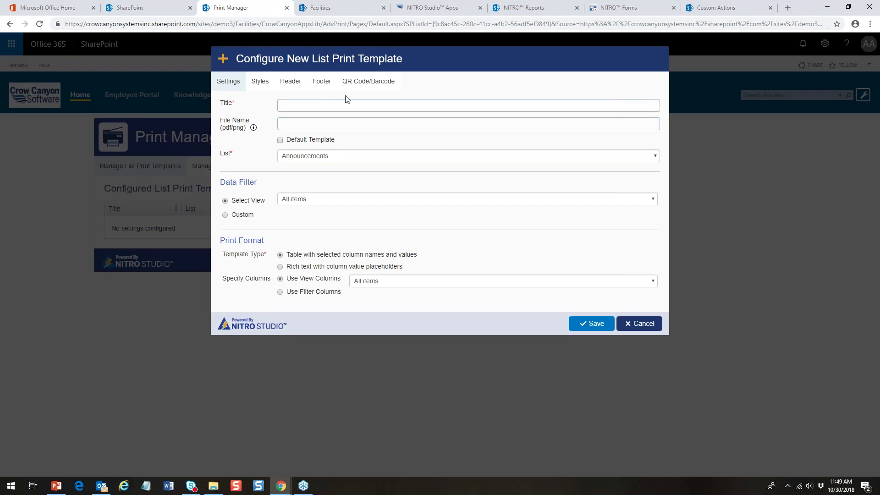
{"action": "left_click", "coordinate": [364, 83]}
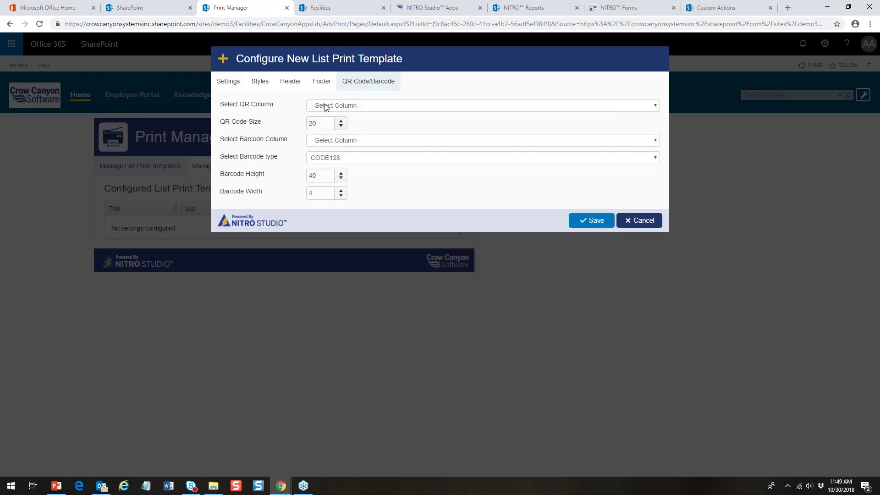
{"action": "left_click", "coordinate": [334, 140]}
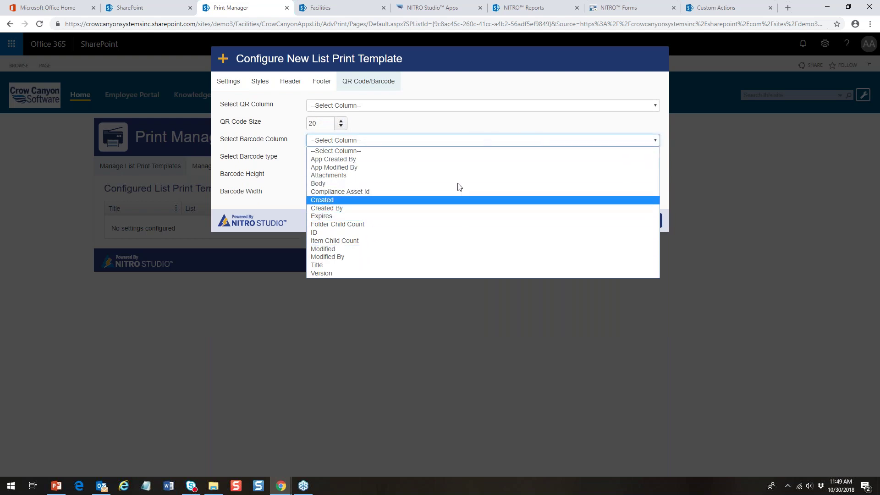
{"action": "left_click", "coordinate": [434, 122]}
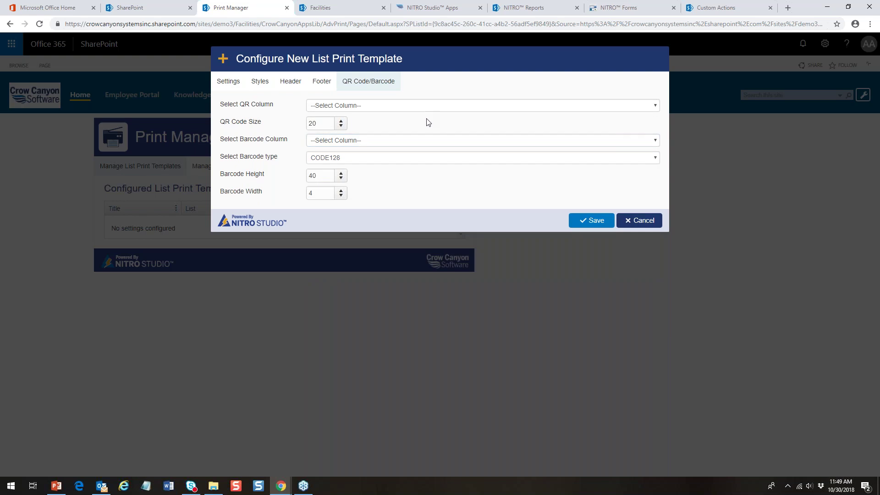
{"action": "left_click", "coordinate": [336, 105]}
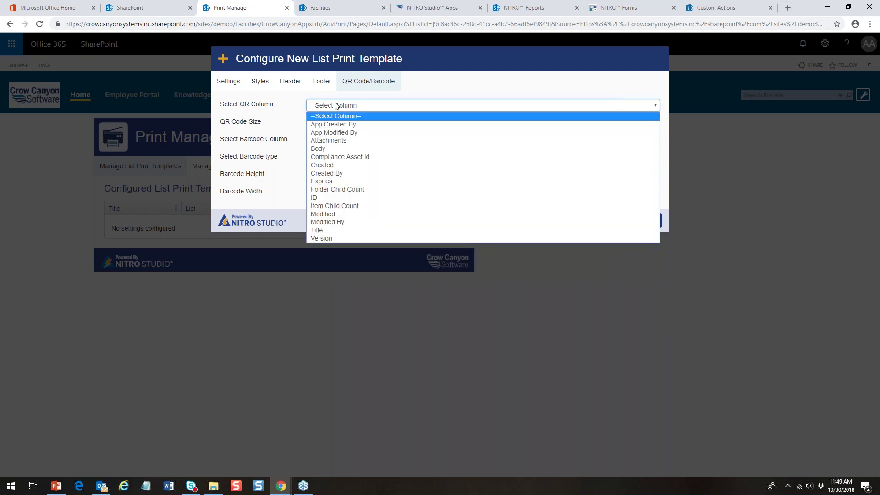
{"action": "left_click", "coordinate": [337, 105]}
{"action": "left_click", "coordinate": [375, 141]}
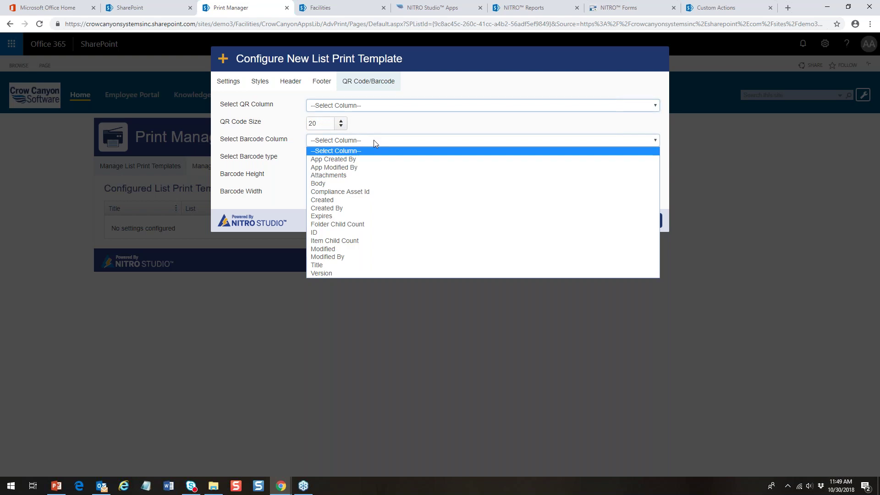
{"action": "left_click", "coordinate": [374, 140]}
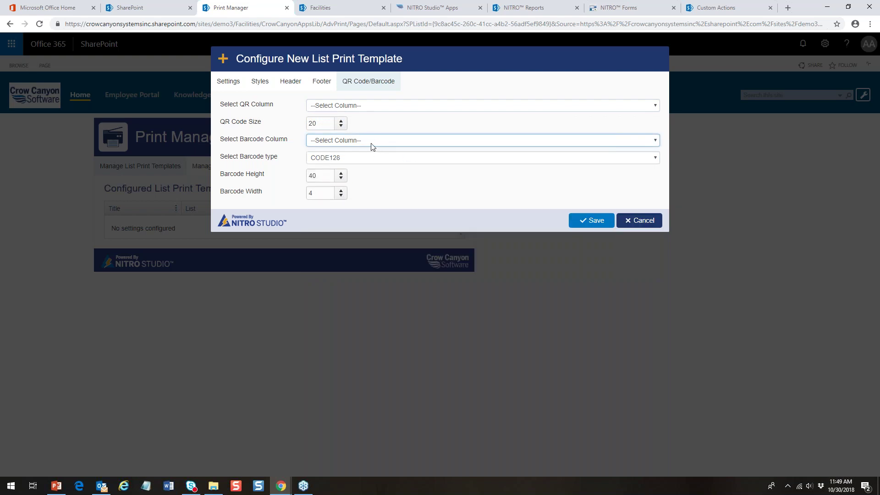
{"action": "left_click", "coordinate": [641, 223]}
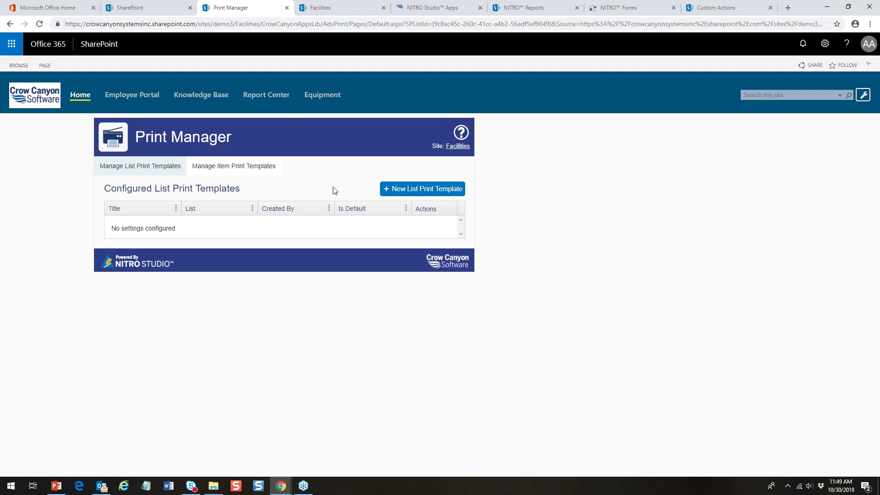
{"action": "left_click", "coordinate": [10, 24]}
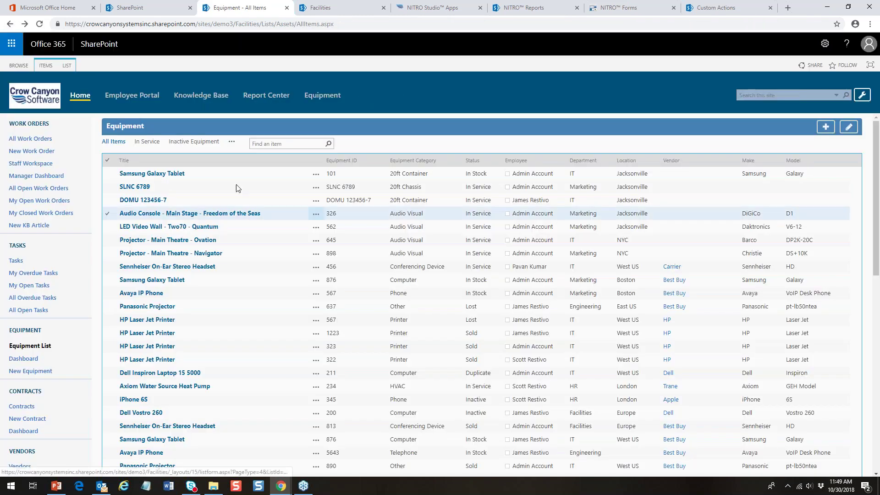
Open Print Manager from the NITRO Studio apps, check and cancel a new list print template, and show the item print templates.
{"action": "left_click", "coordinate": [436, 7]}
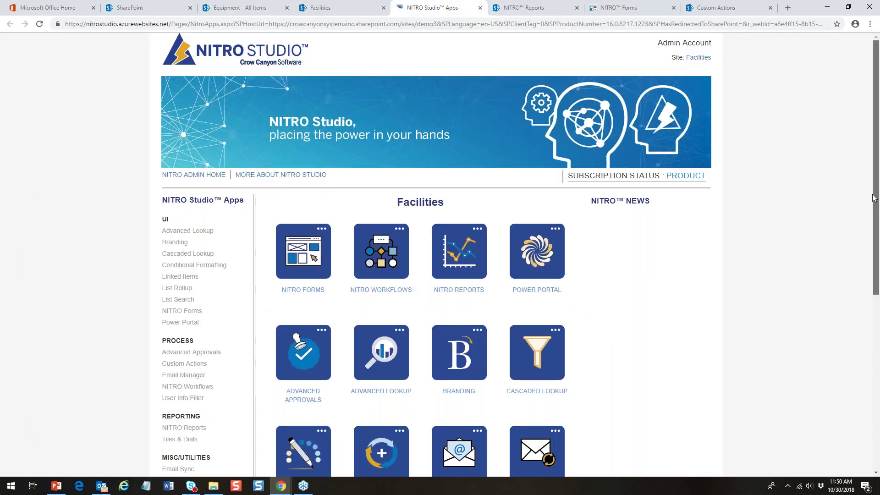
{"action": "scroll", "coordinate": [874, 198], "scroll_direction": "down", "scroll_amount": 6}
{"action": "left_click", "coordinate": [544, 291]}
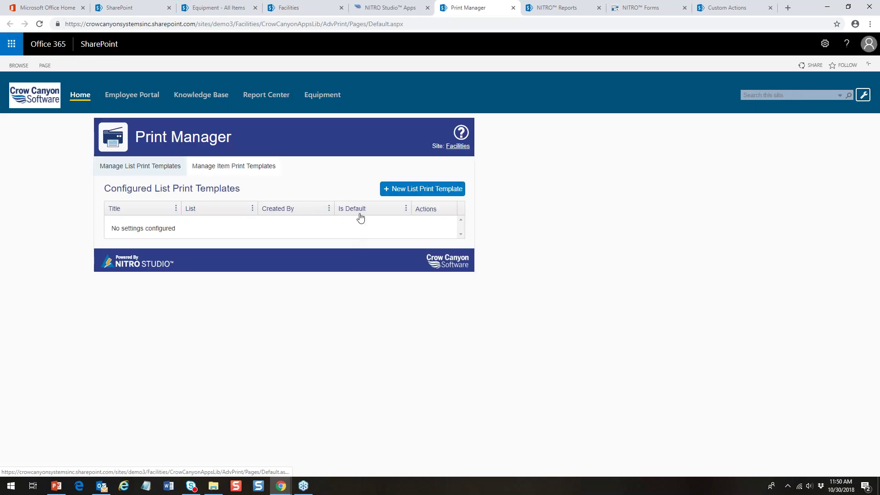
{"action": "left_click", "coordinate": [440, 190]}
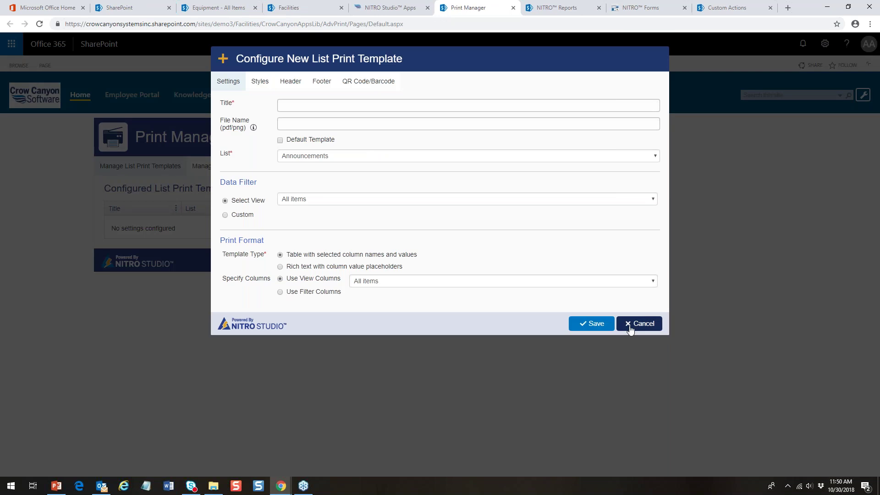
{"action": "left_click", "coordinate": [630, 327]}
{"action": "left_click", "coordinate": [233, 166]}
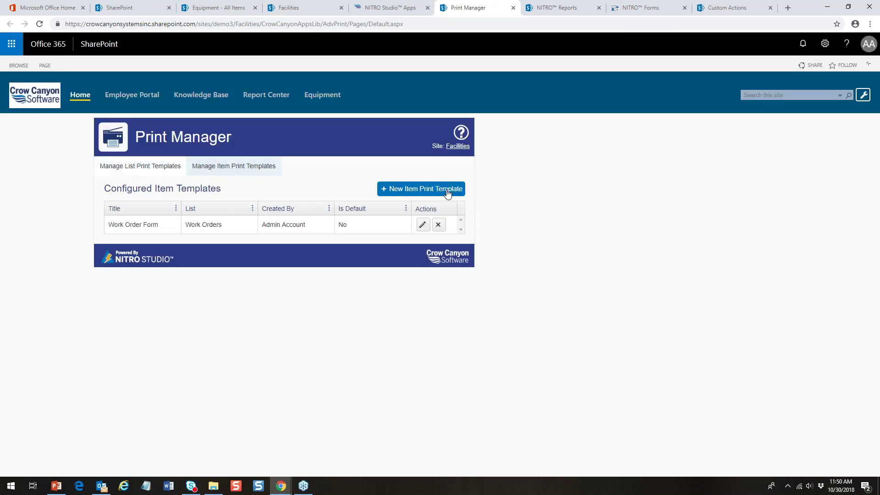
Try a new item print template titled "Barcodes", check its QR code and barcode column choices, and cancel it.
{"action": "left_click", "coordinate": [448, 191]}
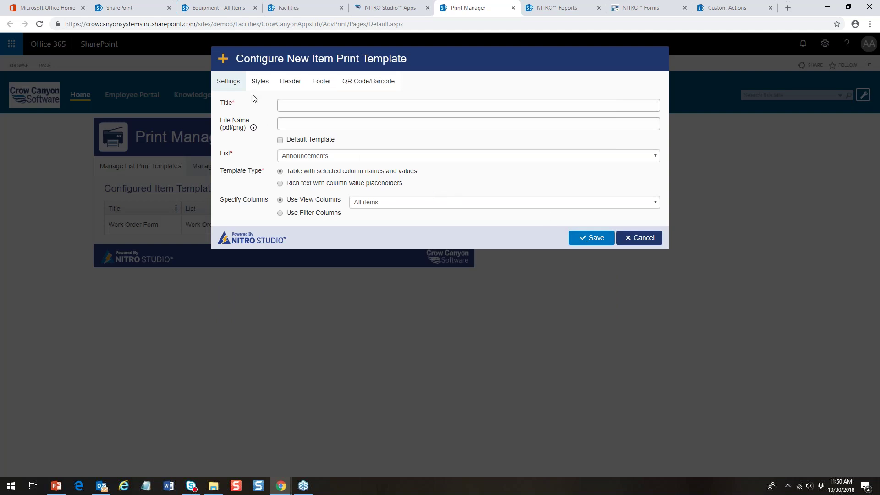
{"action": "left_click", "coordinate": [309, 105]}
{"action": "type", "text": "Ba"}
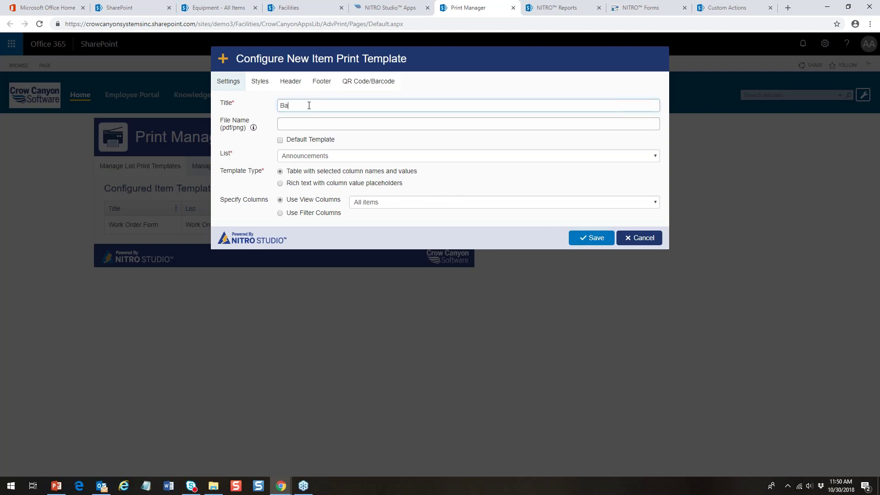
{"action": "type", "text": "rcodes"}
{"action": "left_click", "coordinate": [366, 90]}
{"action": "left_click", "coordinate": [367, 141]}
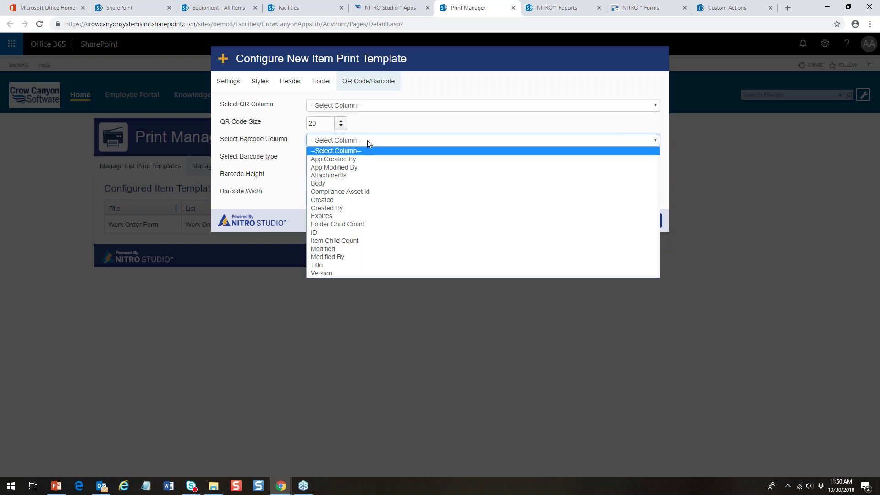
{"action": "left_click", "coordinate": [430, 120]}
{"action": "left_click", "coordinate": [430, 106]}
{"action": "left_click", "coordinate": [638, 87]}
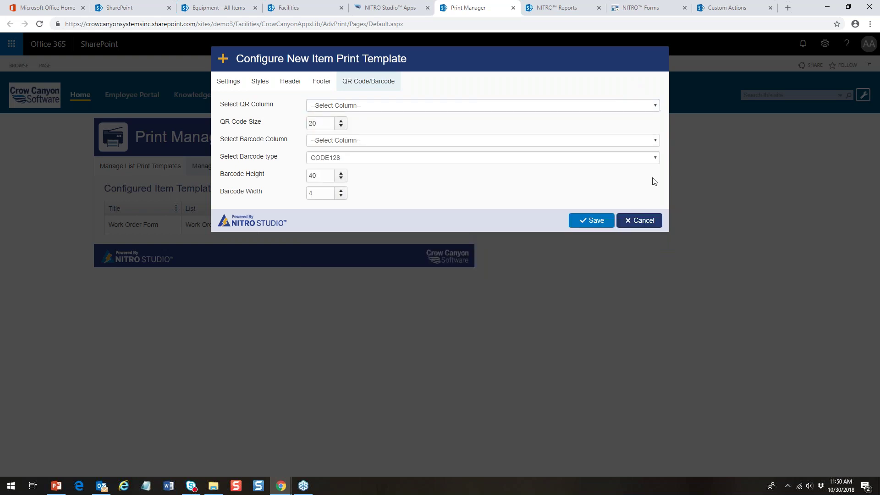
{"action": "left_click", "coordinate": [642, 223]}
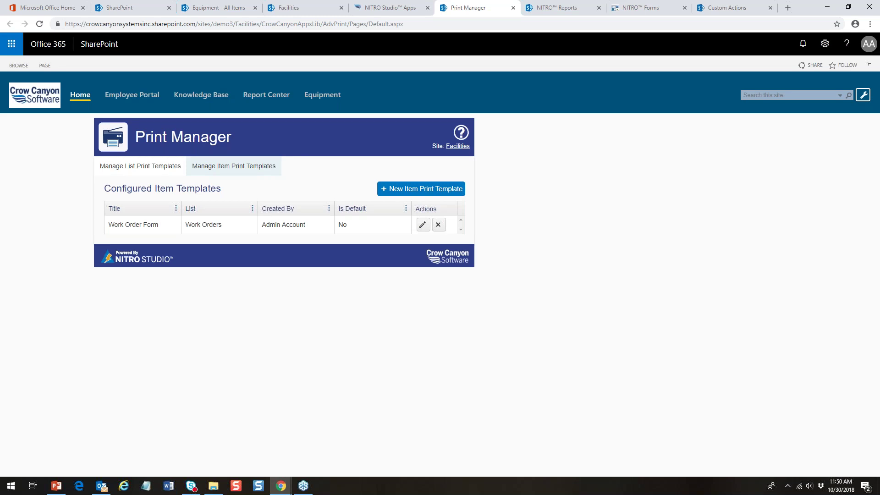
{"action": "left_click", "coordinate": [242, 169]}
Open the Projector - Main Theatre - Ovation item in the Equipment list, highlight its serial number, and close it.
{"action": "left_click", "coordinate": [235, 10]}
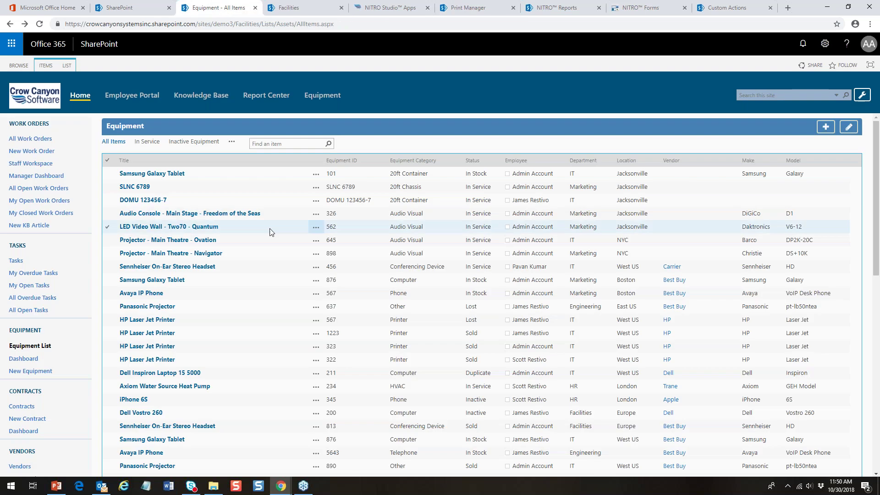
{"action": "left_click", "coordinate": [168, 239]}
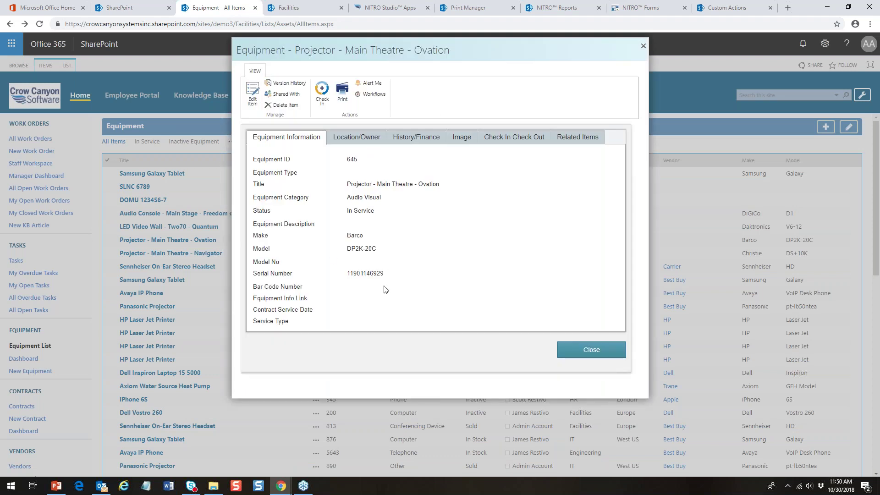
{"action": "left_click_drag", "start_coordinate": [385, 274], "coordinate": [346, 274]}
{"action": "left_click", "coordinate": [586, 350]}
Look over the NITRO Studio apps page from the utilities back up to its banner, and return to the Equipment list.
{"action": "left_click", "coordinate": [384, 8]}
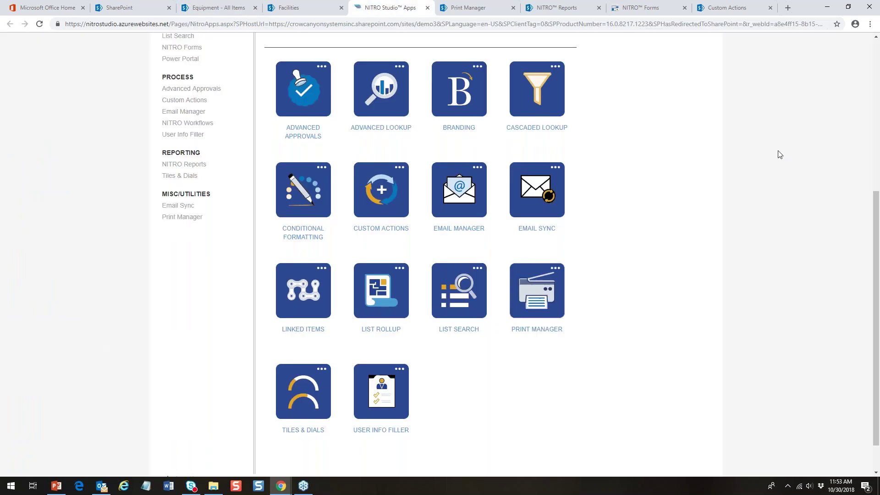
{"action": "left_click_drag", "start_coordinate": [877, 209], "coordinate": [877, 171]}
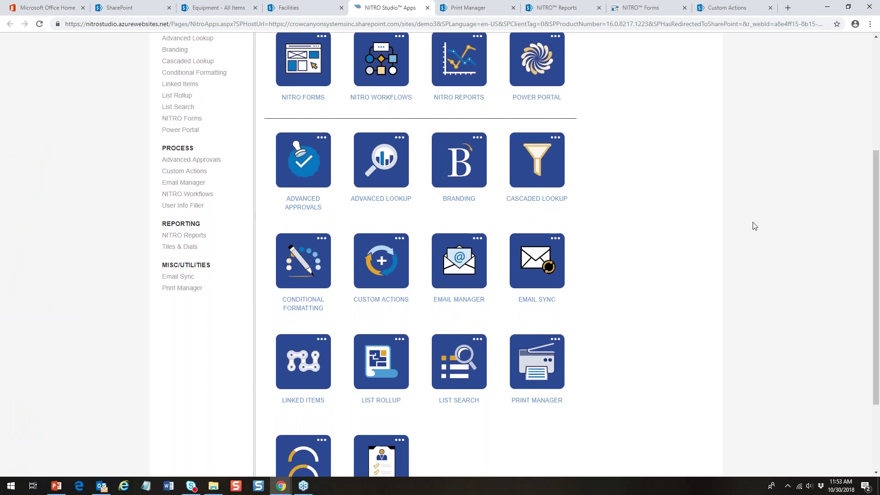
{"action": "left_click_drag", "start_coordinate": [877, 229], "coordinate": [878, 118]}
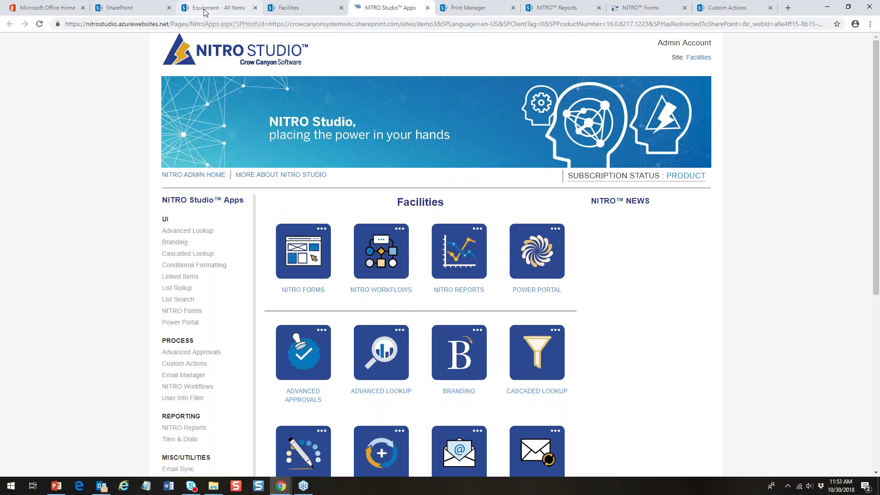
{"action": "left_click", "coordinate": [204, 10]}
{"action": "left_click", "coordinate": [131, 11]}
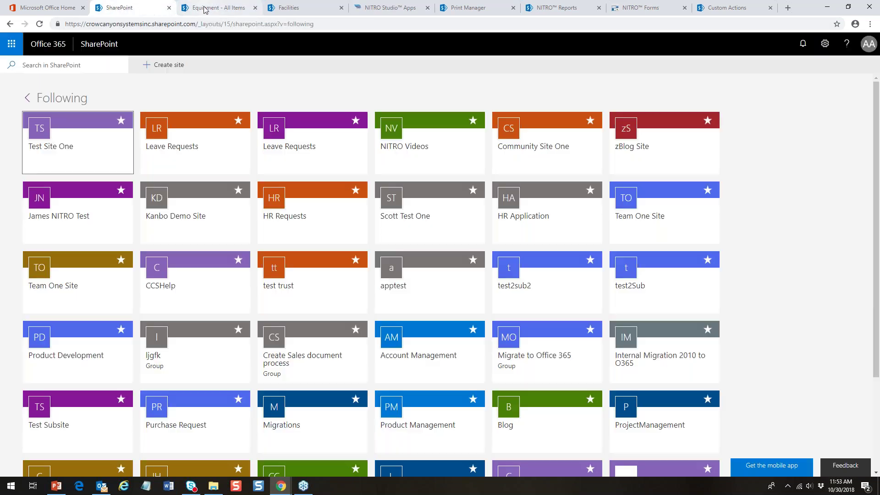
{"action": "left_click", "coordinate": [204, 10]}
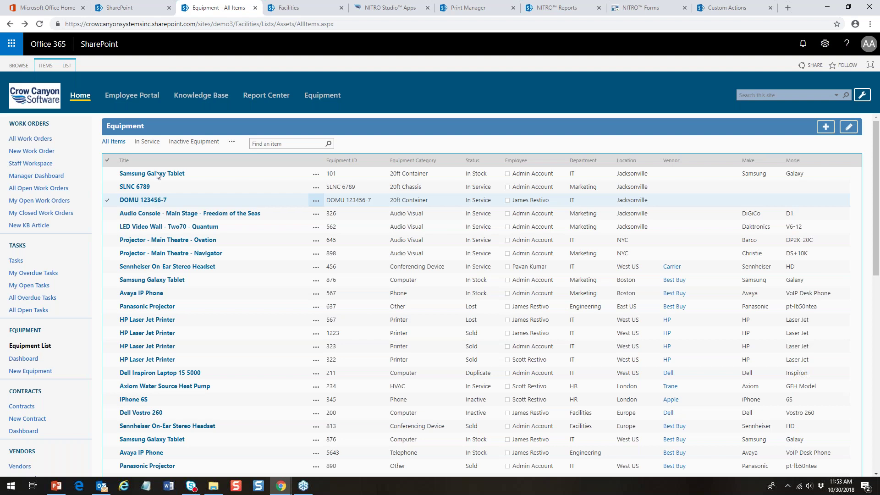
Switch to the WorkOrderWebinars presentation in PowerPoint and go to its first slide.
{"action": "left_click", "coordinate": [56, 486]}
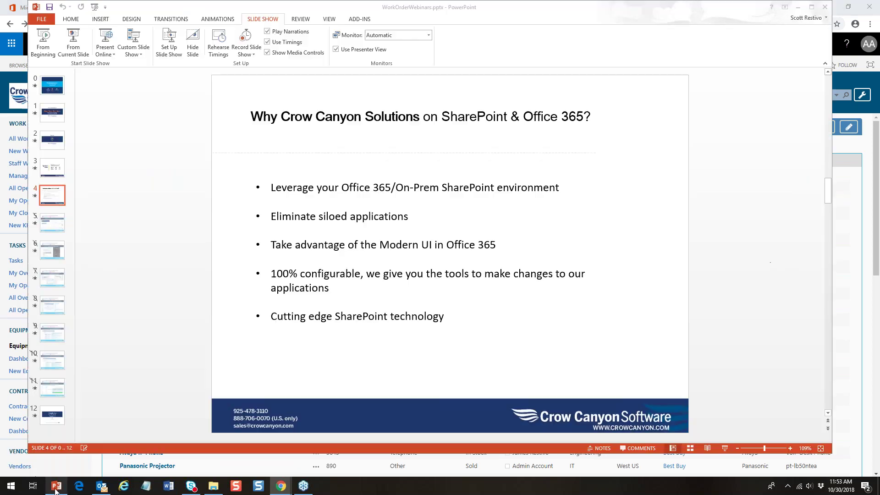
{"action": "key", "text": "Home"}
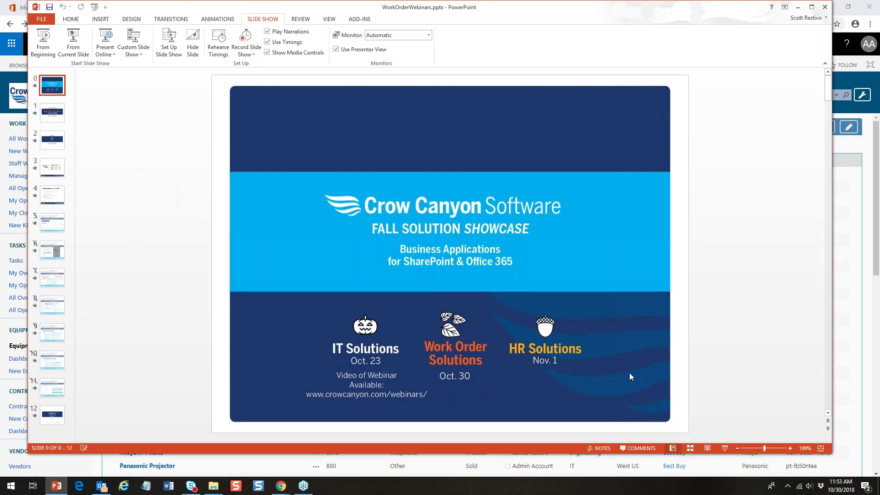
Switch to Internet Explorer, open the Crow Canyon Software home page, and go to its Webinars page.
{"action": "left_click", "coordinate": [123, 486]}
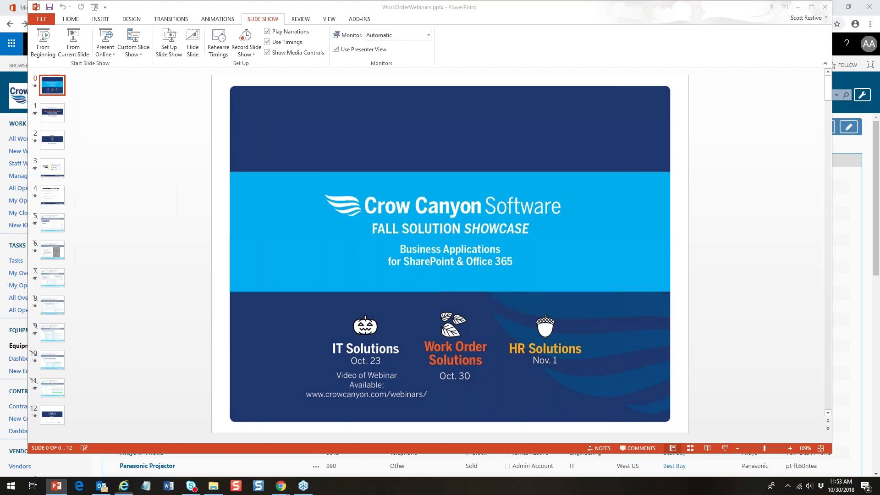
{"action": "left_click", "coordinate": [146, 54]}
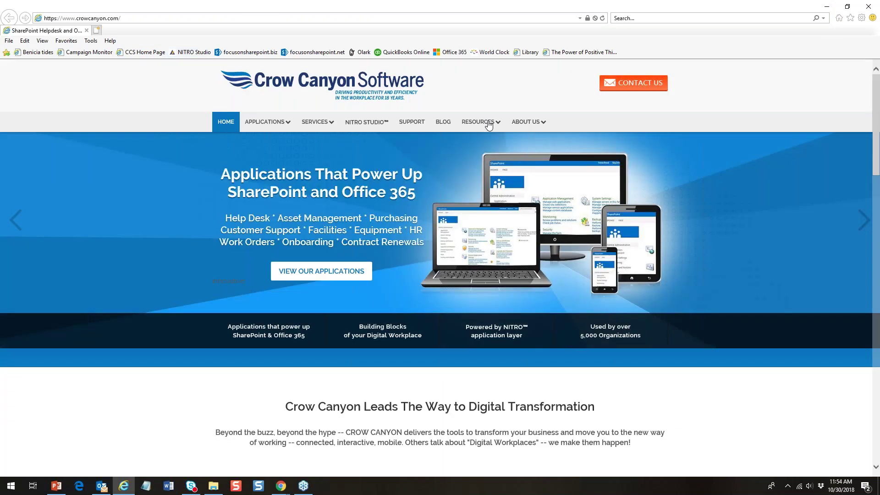
{"action": "left_click", "coordinate": [489, 123]}
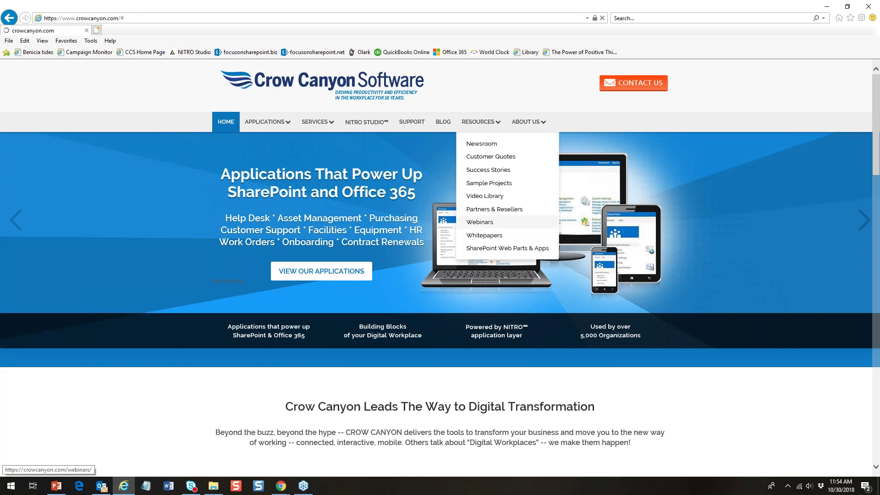
{"action": "left_click", "coordinate": [495, 223]}
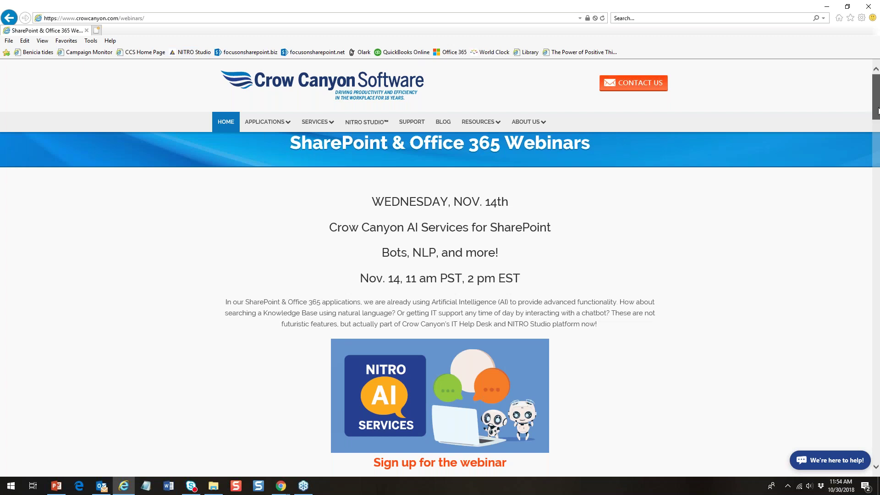
Examine the Webinars page for the AI Services webinar and the Fall Solution Showcase sessions, and open the site's blog.
{"action": "left_click_drag", "start_coordinate": [878, 110], "coordinate": [878, 149]}
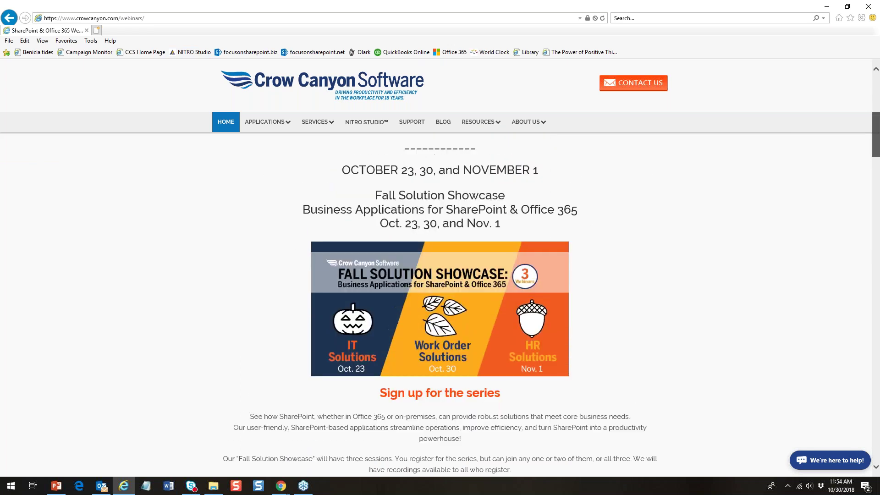
{"action": "scroll", "coordinate": [353, 416], "scroll_direction": "down", "scroll_amount": 6}
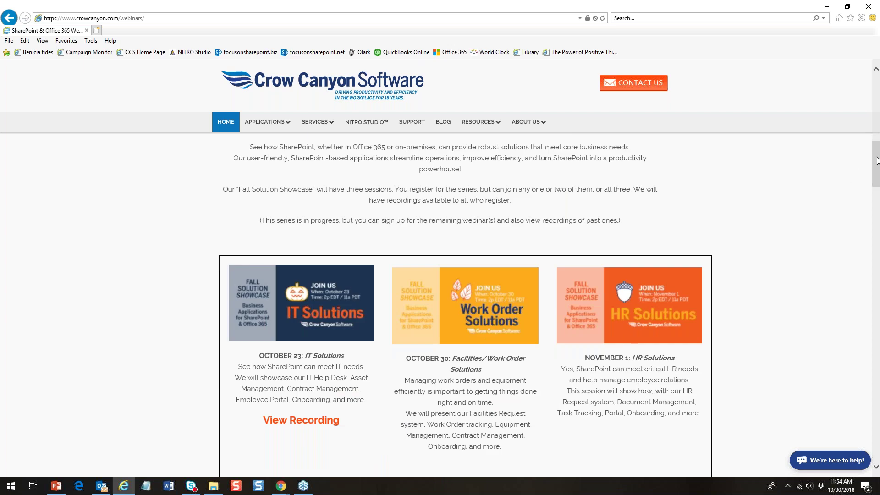
{"action": "left_click_drag", "start_coordinate": [877, 156], "coordinate": [876, 89]}
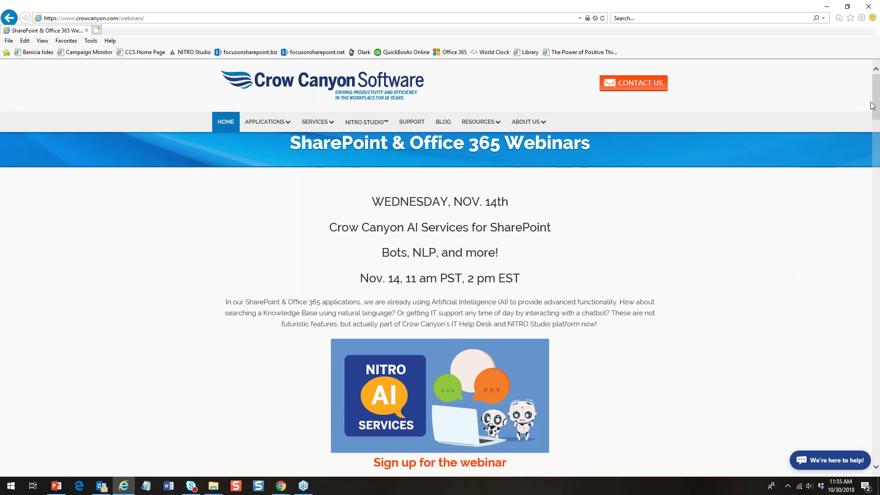
{"action": "left_click_drag", "start_coordinate": [875, 110], "coordinate": [874, 456]}
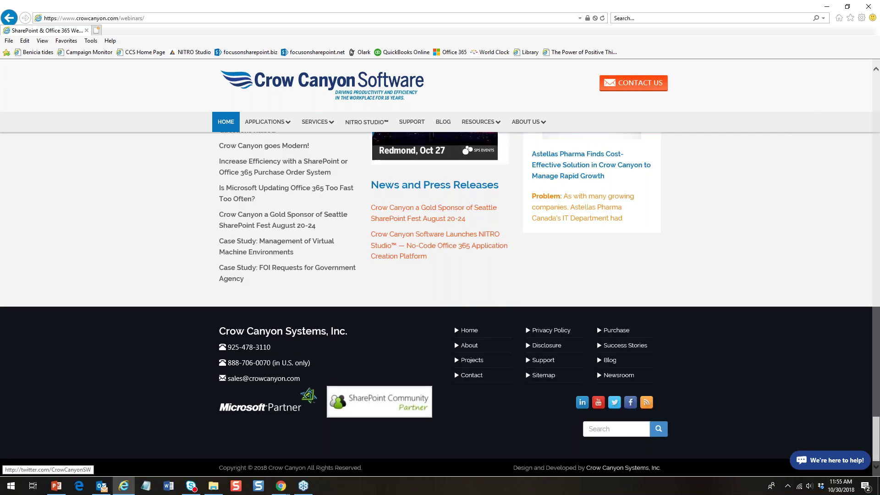
{"action": "left_click_drag", "start_coordinate": [875, 437], "coordinate": [866, 119]}
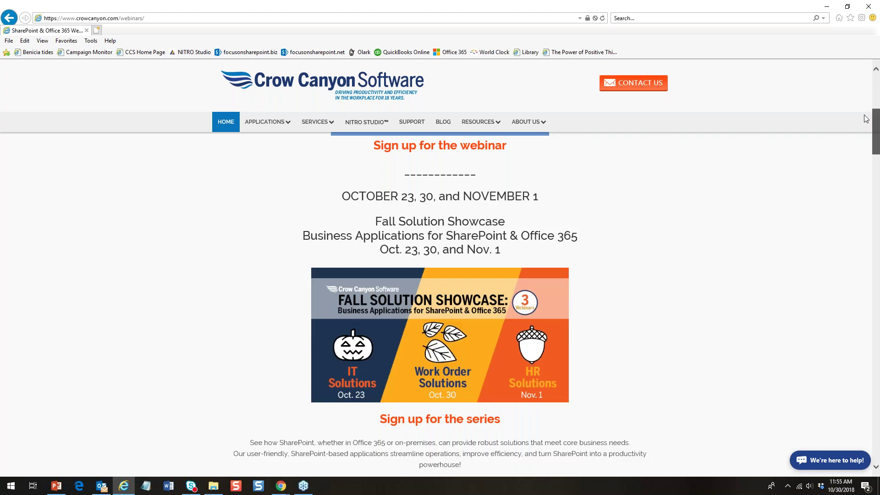
{"action": "left_click", "coordinate": [448, 124]}
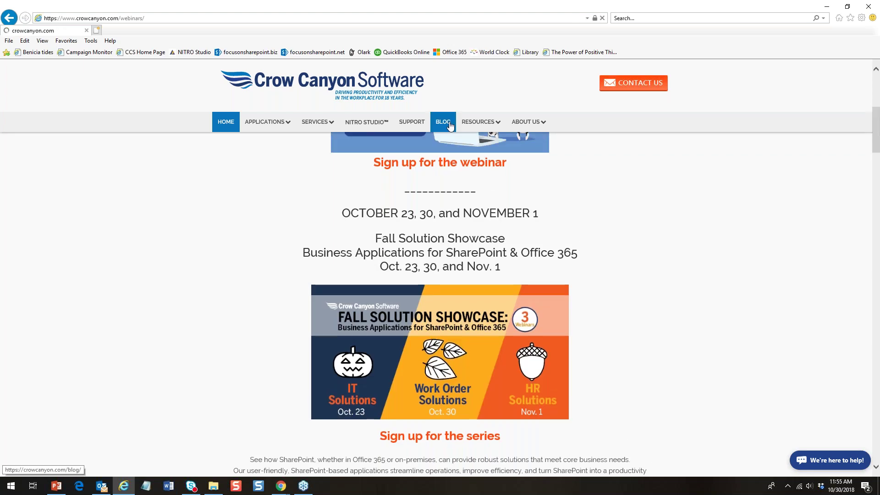